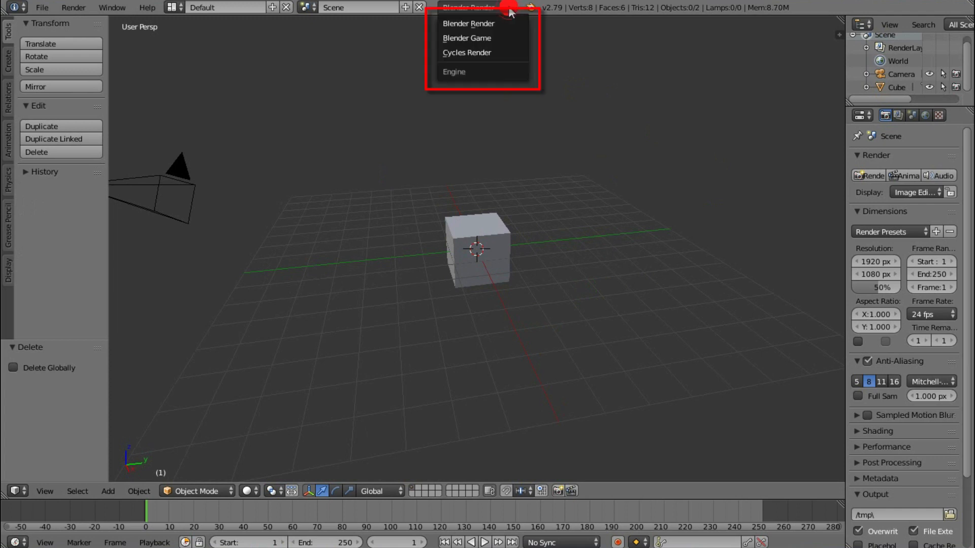
Step: Switch the render engine to Cycles Render and scale the cube about 6.49 times in X and Y, excluding Z
left_click(514, 53)
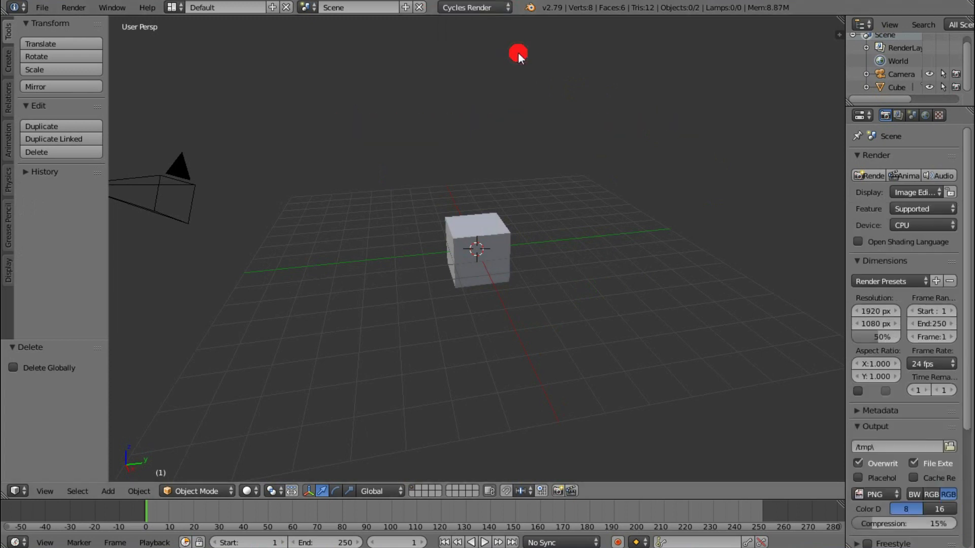
right_click(480, 239)
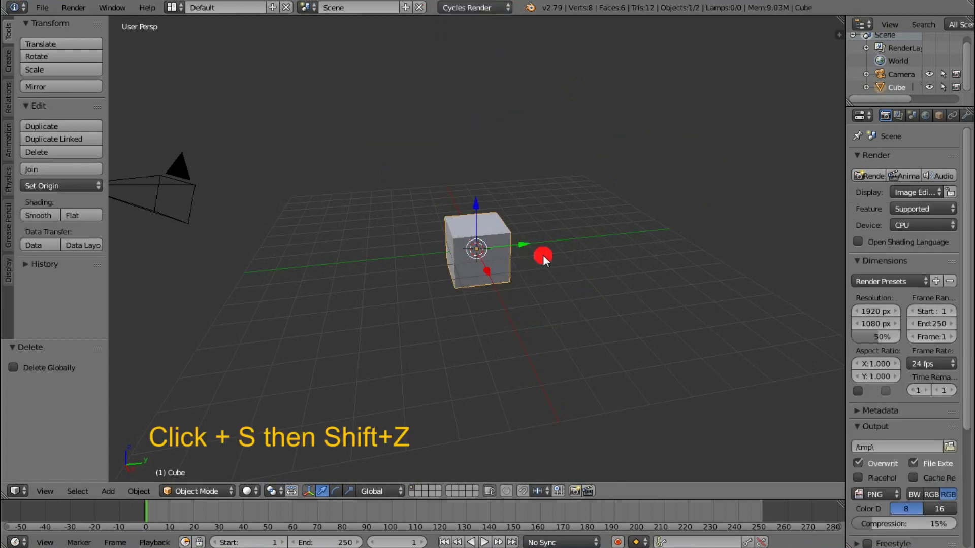
key("s")
key("shift+z")
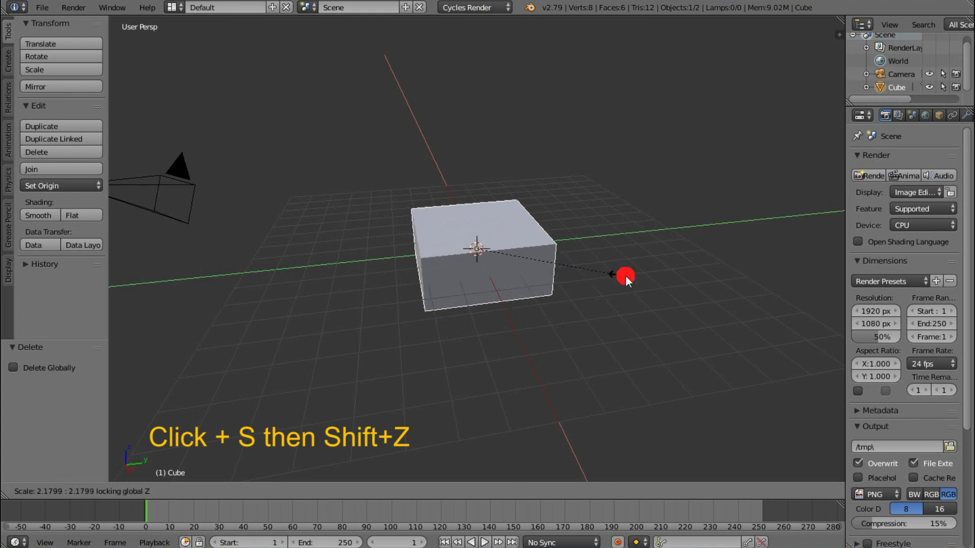
left_click(172, 321)
scroll(507, 312, "down", 5)
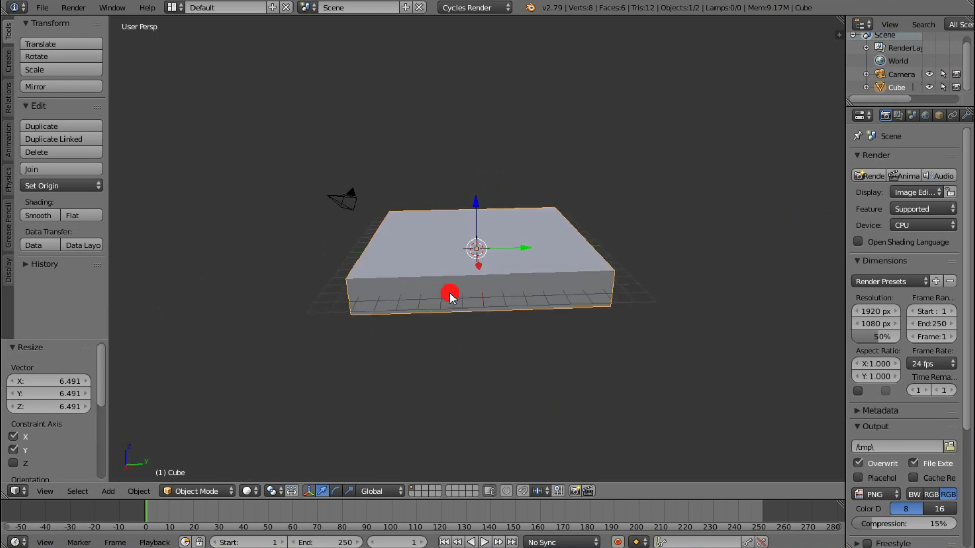
scroll(452, 298, "up", 3)
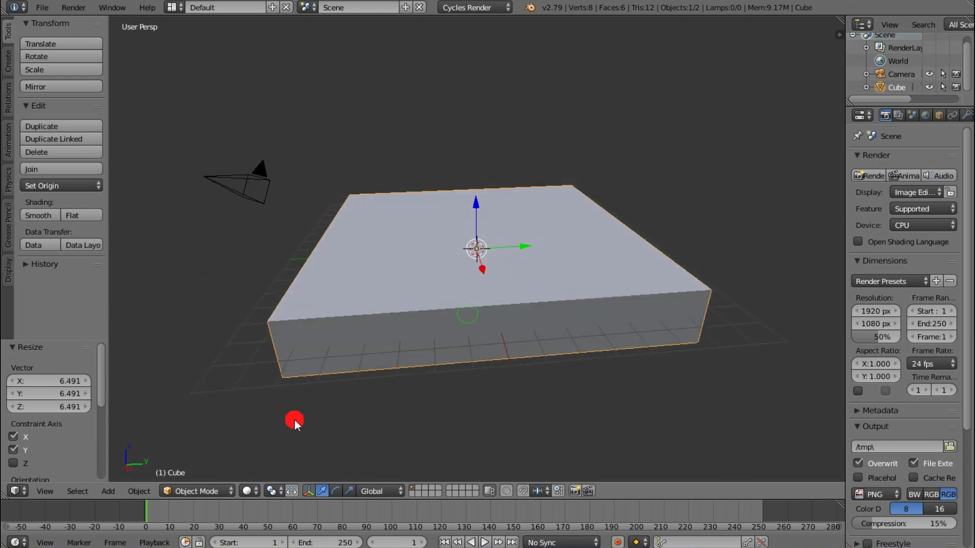
Step: Delete the top face of the flattened cube in Edit Mode using face selection, and return to Object Mode
left_click(211, 487)
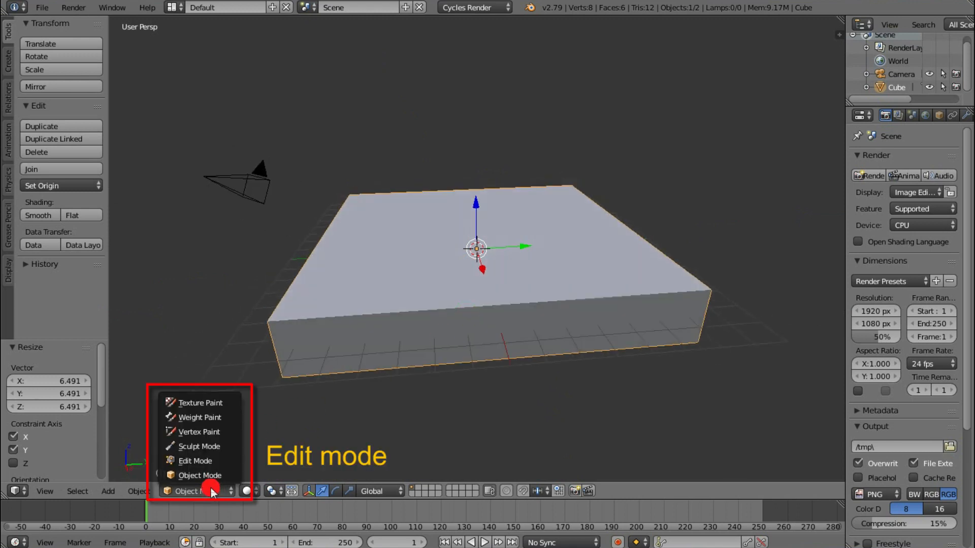
left_click(237, 466)
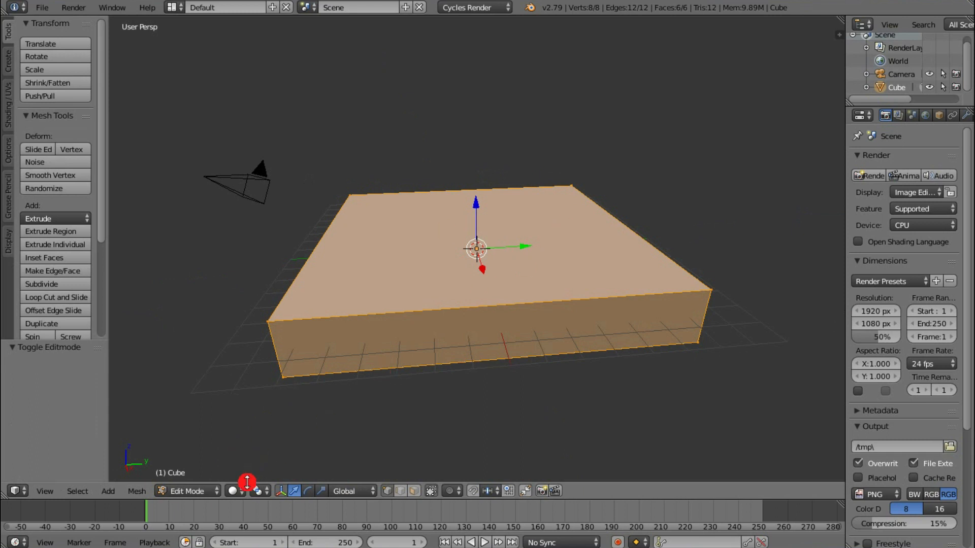
left_click(415, 490)
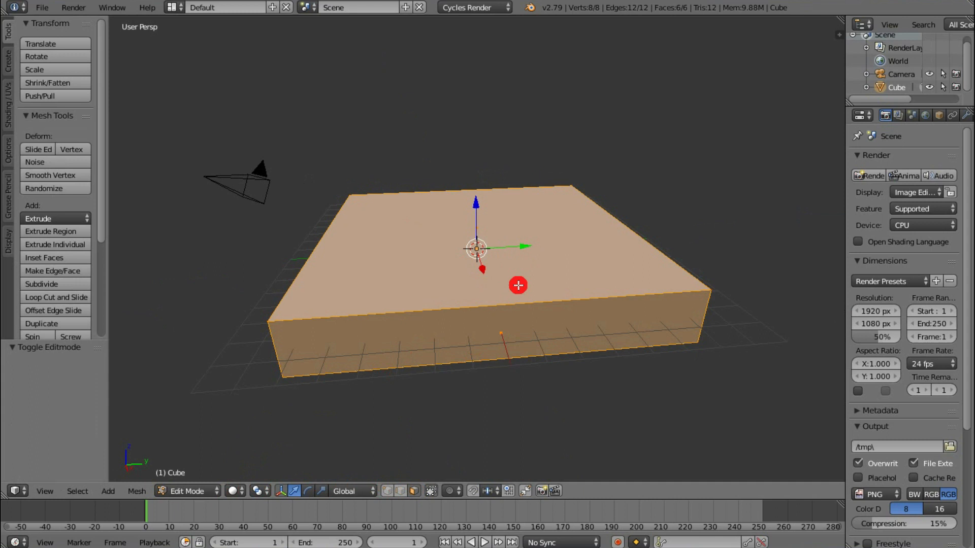
right_click(533, 261)
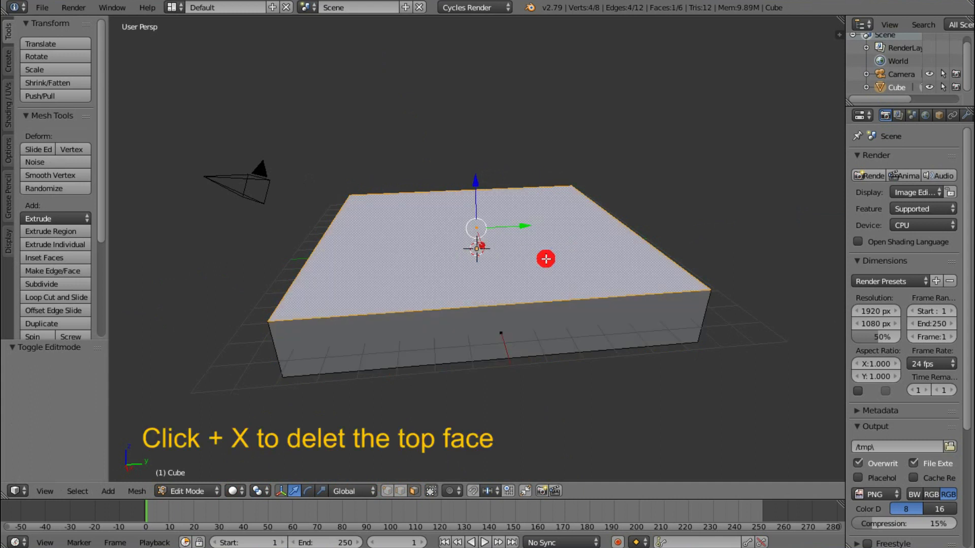
key("x")
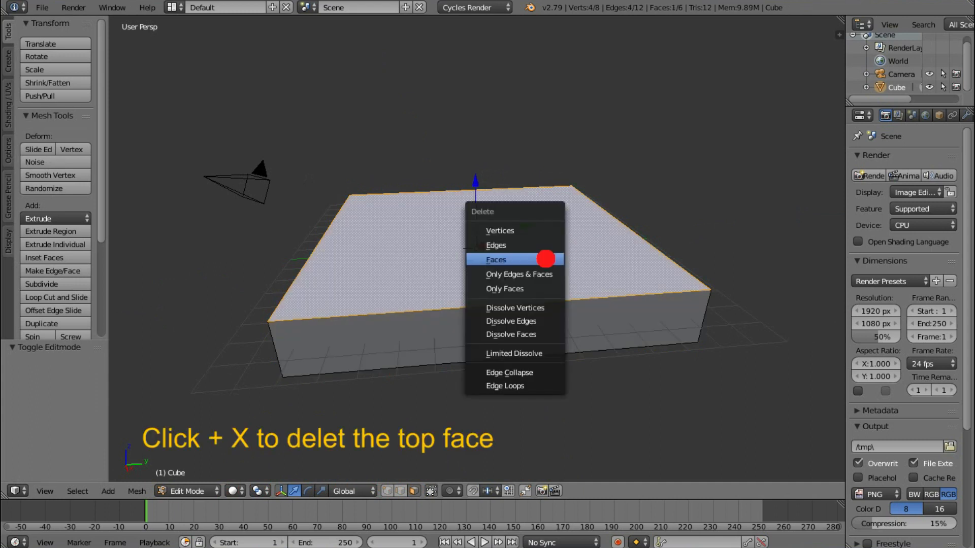
left_click(539, 261)
middle_click_drag(539, 261, 603, 261)
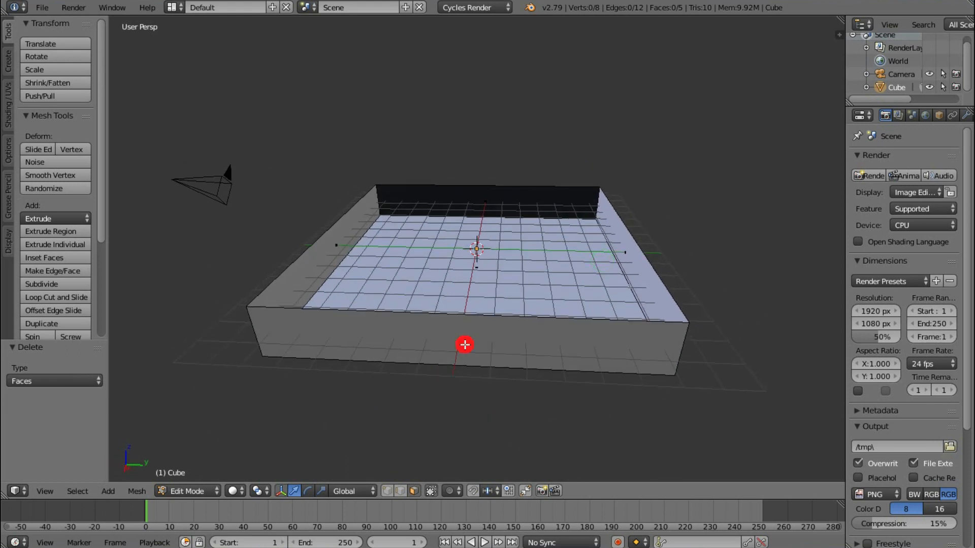
left_click(196, 495)
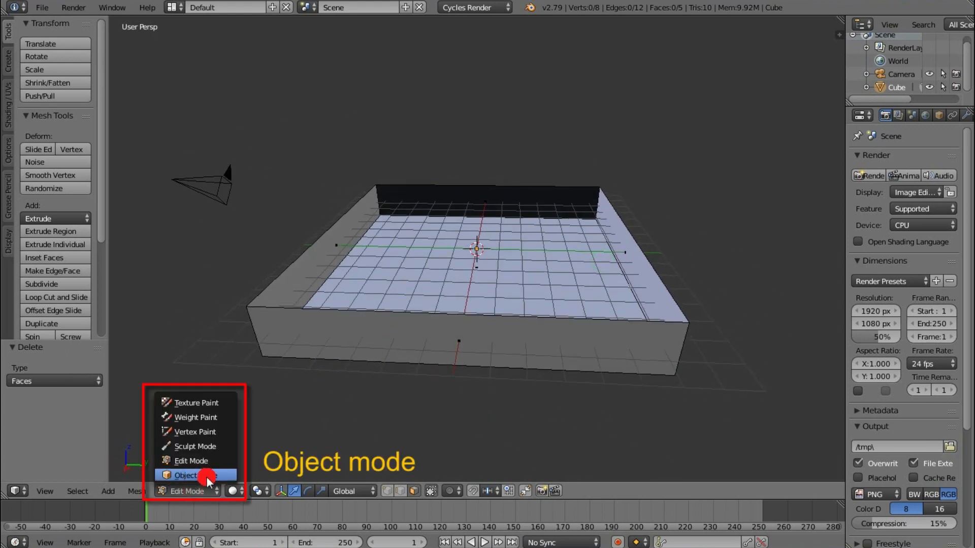
left_click(228, 476)
middle_click_drag(232, 474, 510, 376)
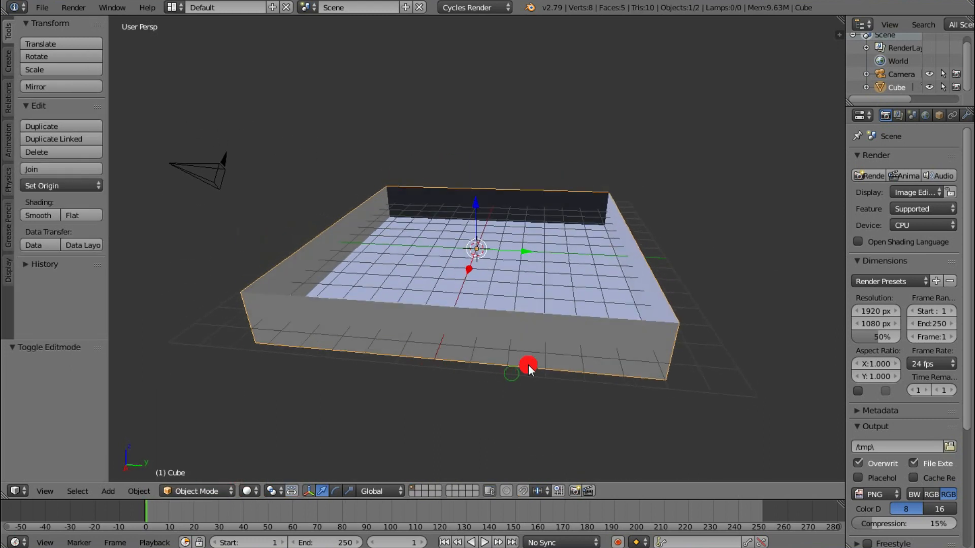
Step: Widen the properties area and add a Solidify modifier to the open box
left_click_drag(847, 237, 801, 241)
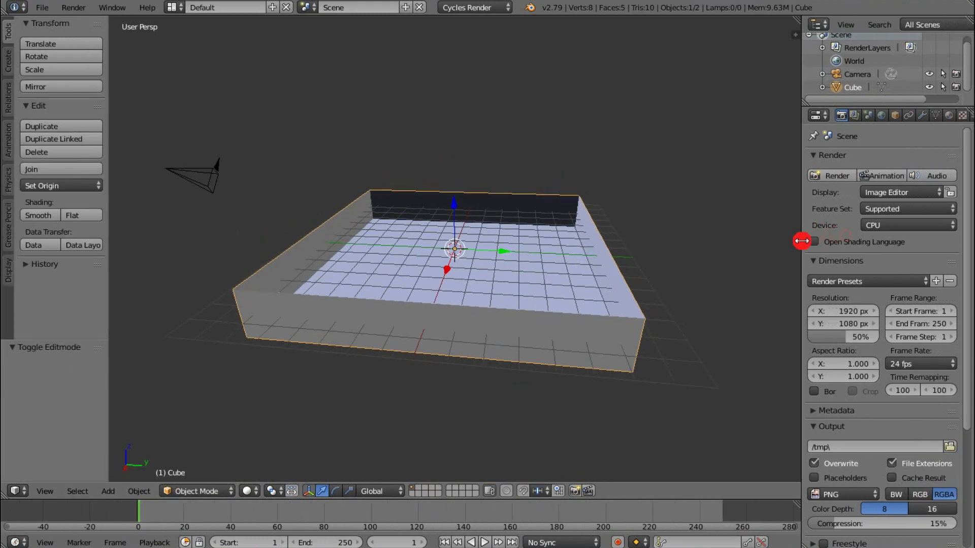
left_click(923, 116)
left_click(884, 160)
left_click(847, 162)
left_click(833, 162)
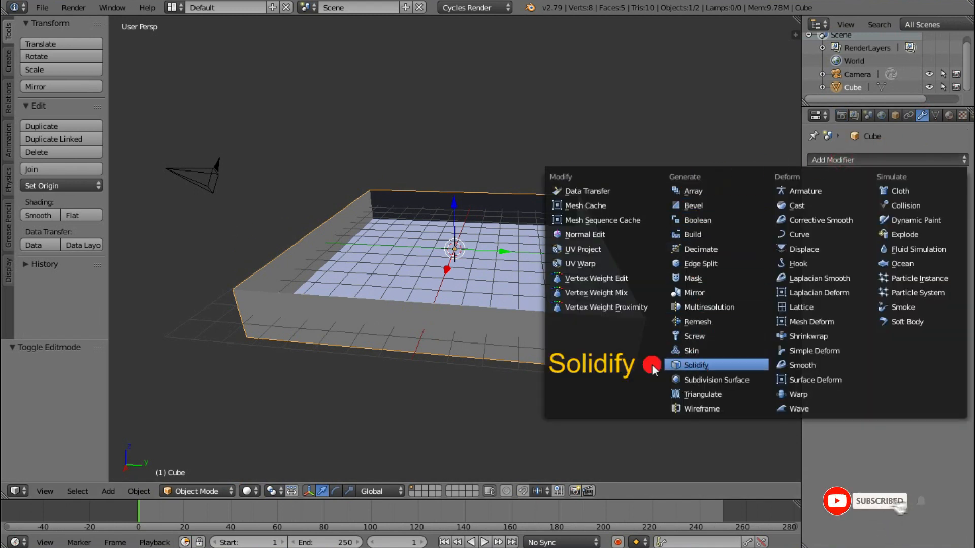
left_click(717, 364)
Step: Set the Solidify thickness to 0.0650 and apply the modifier to the box
middle_click_drag(366, 307, 379, 322)
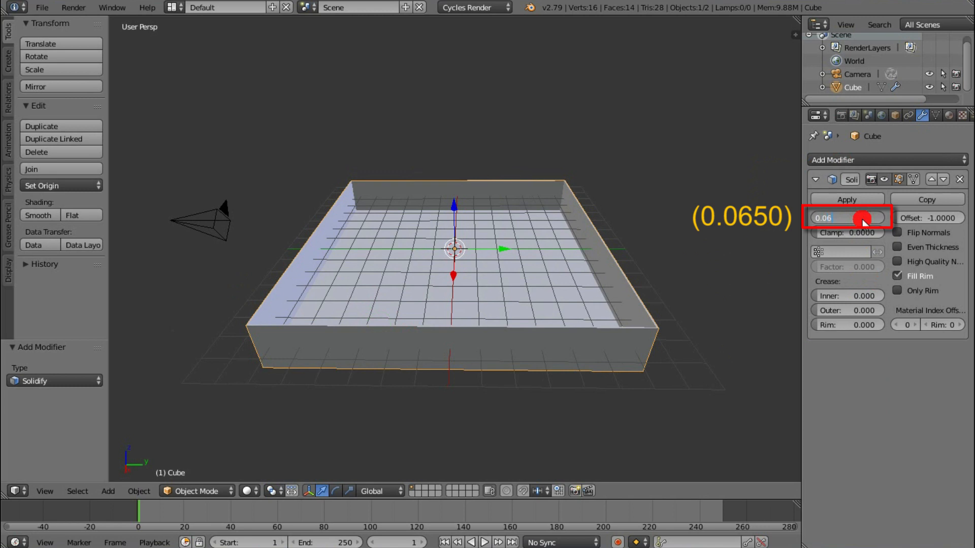
key("Return")
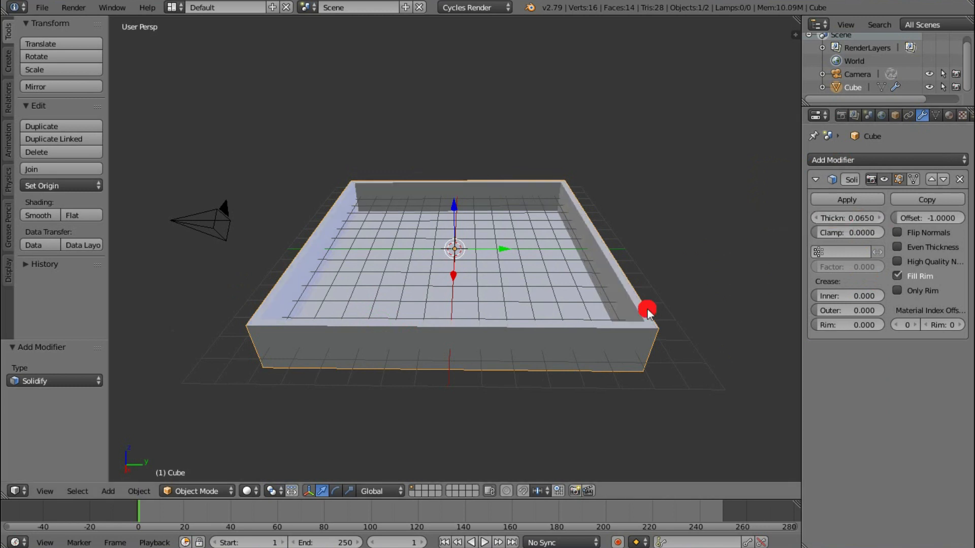
scroll(710, 368, "up", 3)
middle_click_drag(710, 368, 741, 341)
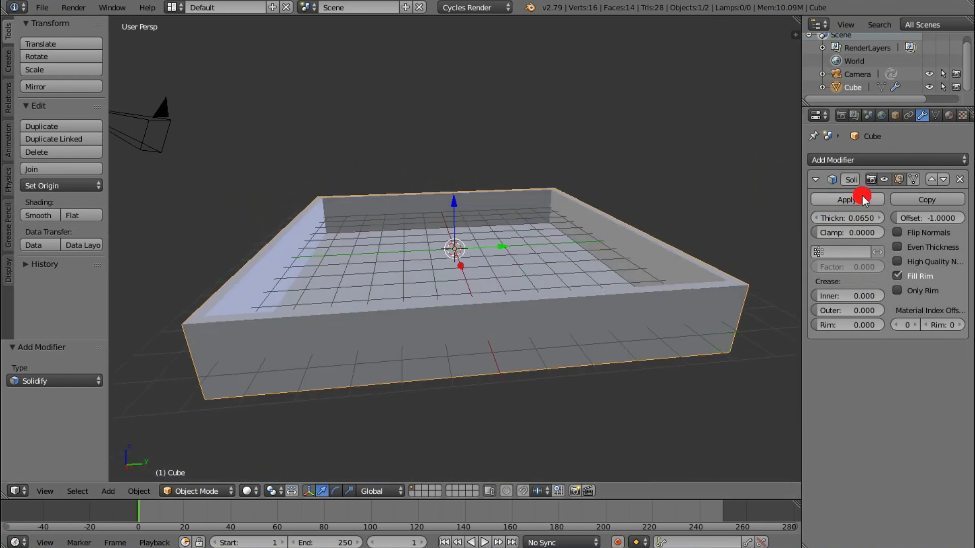
left_click(851, 200)
middle_click_drag(756, 273, 494, 265)
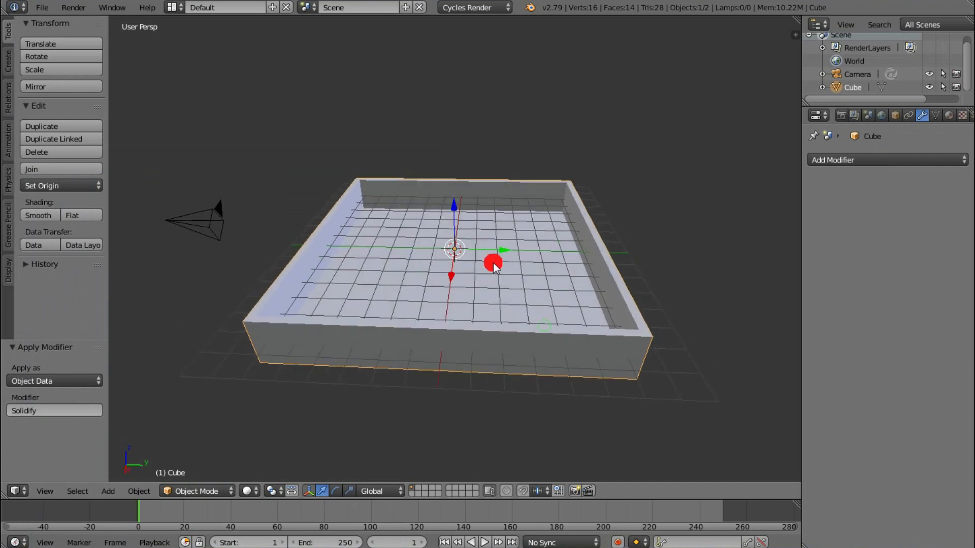
Step: Add a circle mesh with 32 vertices and radius 1.000 at the centre of the box
left_click(109, 491)
mouse_move(127, 475)
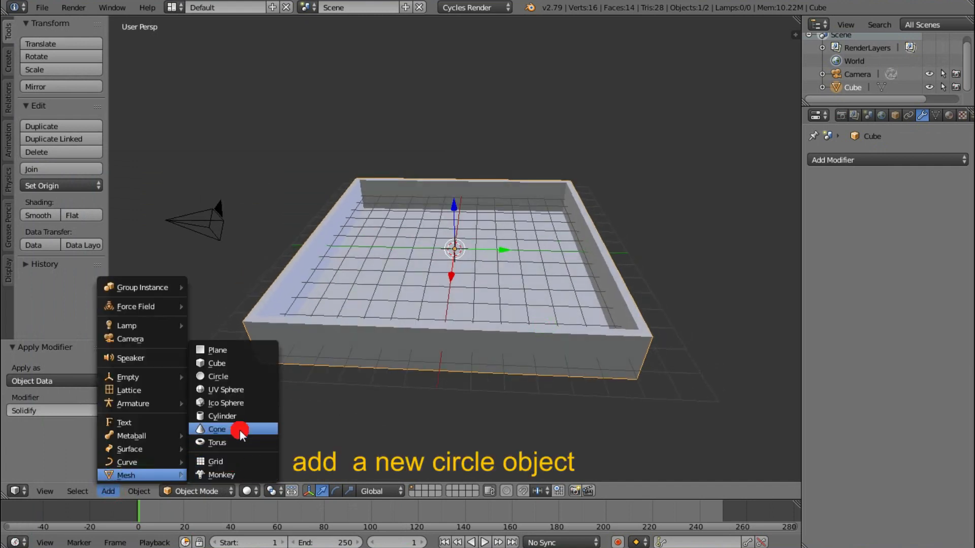
left_click(262, 380)
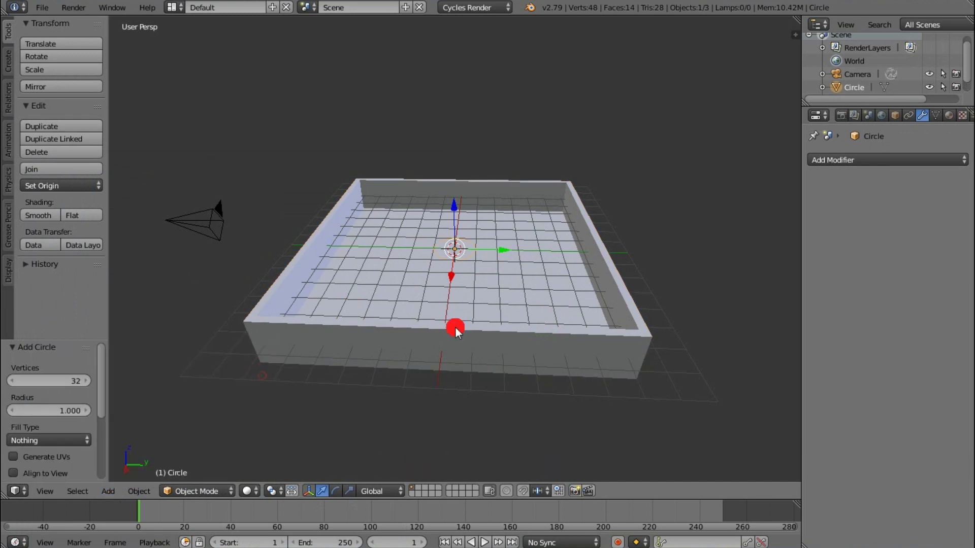
scroll(455, 329, "up", 8)
scroll(508, 243, "down", 8)
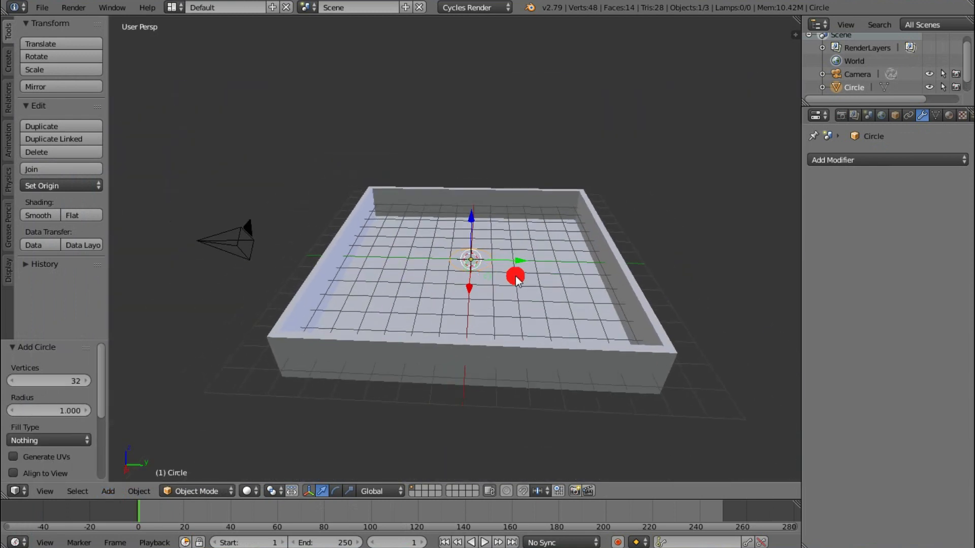
Step: Rotate the circle about 91° around the global X axis so it stands upright
key("r")
key("x")
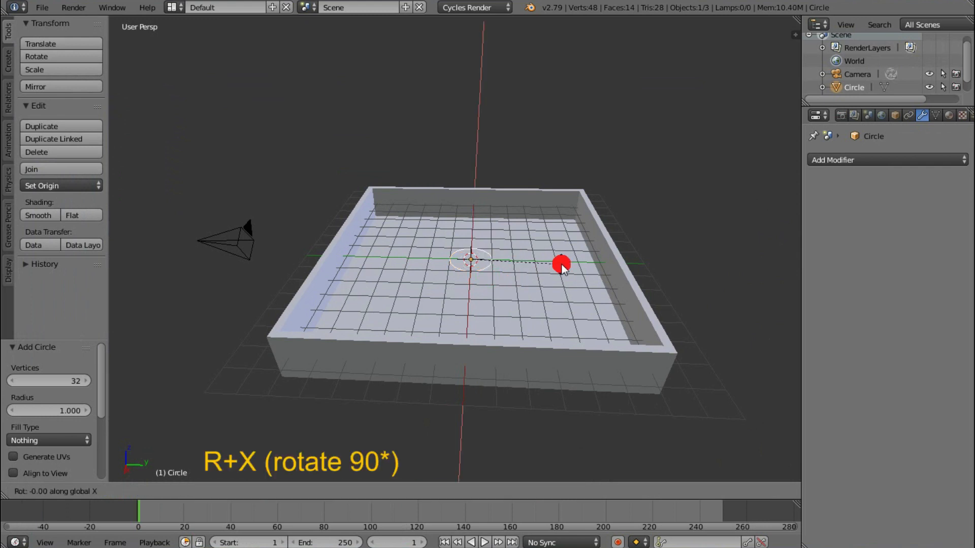
key("Return")
scroll(492, 257, "up", 3)
middle_click_drag(580, 321, 610, 298)
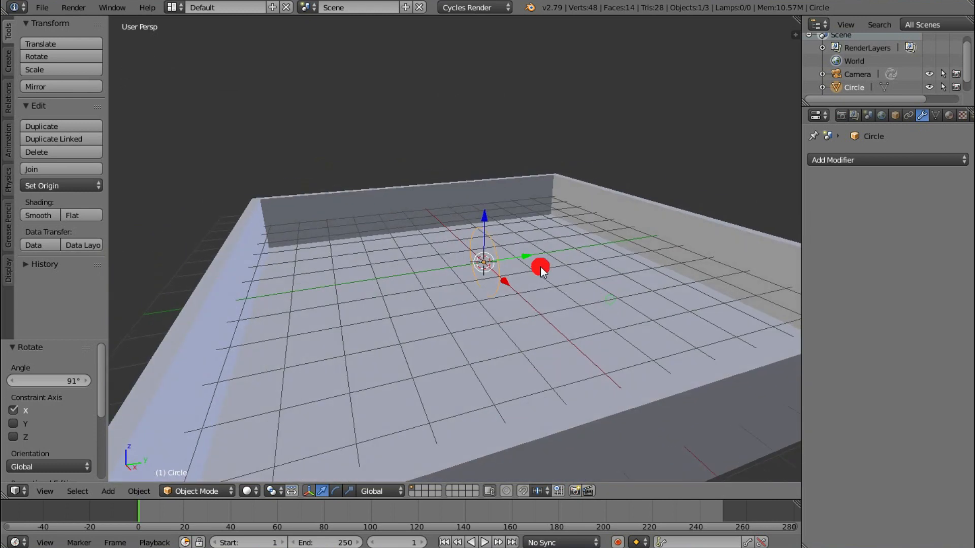
Step: Move the circle about -6.46 units along the Y axis toward the side wall of the box
key("g")
key("y")
left_click(266, 273)
Step: Show the viewport in Wireframe shading and raise the circle about 3.42 units along the Z axis above the wall
mouse_move(266, 273)
middle_mouse_down()
mouse_move(257, 350)
mouse_move(459, 352)
mouse_move(265, 355)
middle_mouse_up()
left_click(248, 491)
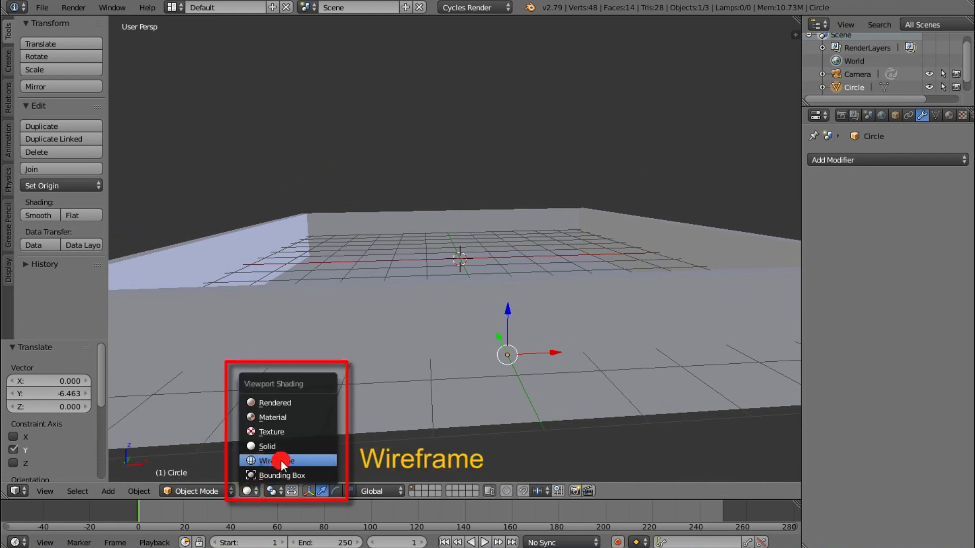
left_click(300, 461)
middle_click_drag(543, 329, 220, 305)
key("g")
key("z")
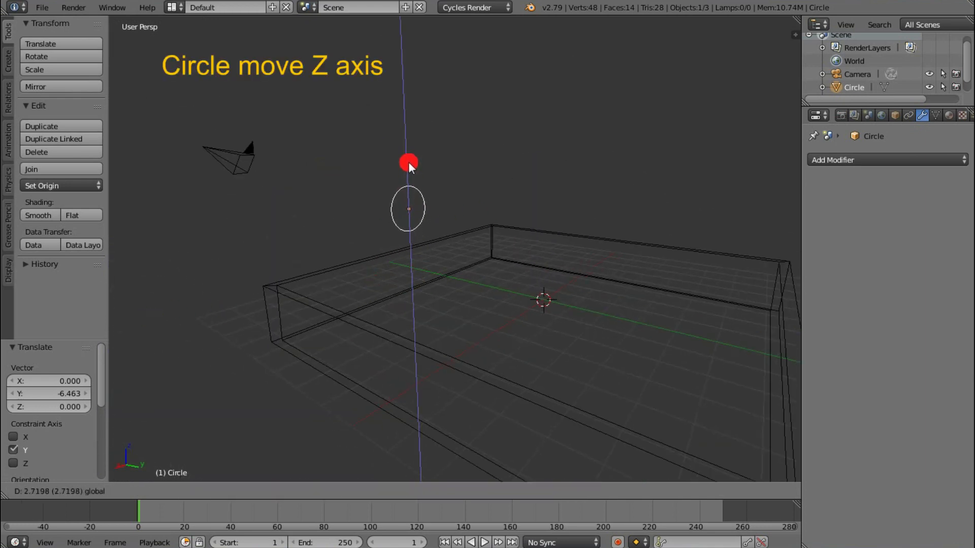
left_click(429, 177)
middle_click_drag(429, 178, 431, 180)
Step: Rescale the circle uniformly, ending with a factor of about 1.19, and set the viewport shading back to Solid
key("s")
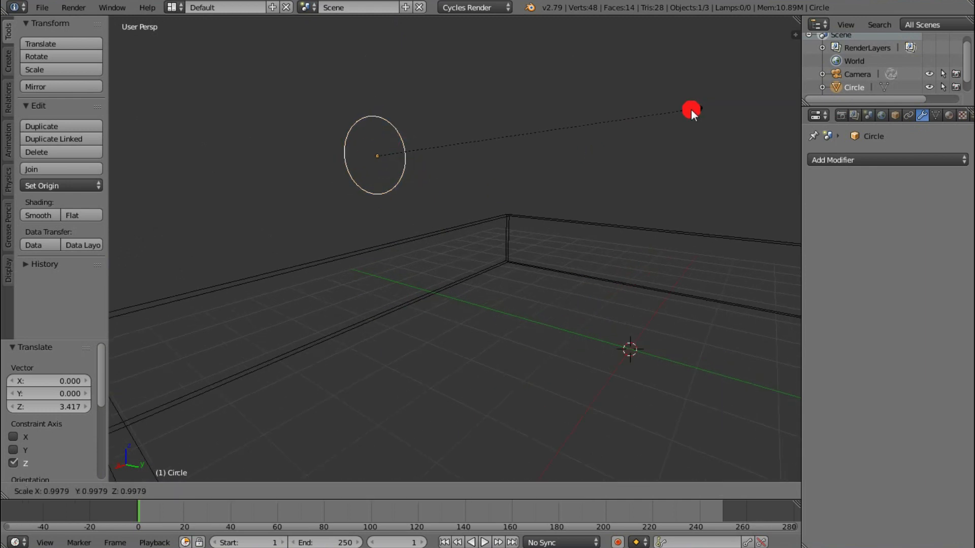
left_click(617, 122)
key("s")
left_click(541, 167)
scroll(498, 202, "down", 7)
middle_click_drag(341, 280, 370, 289)
middle_click_drag(487, 211, 514, 254)
left_click(247, 491)
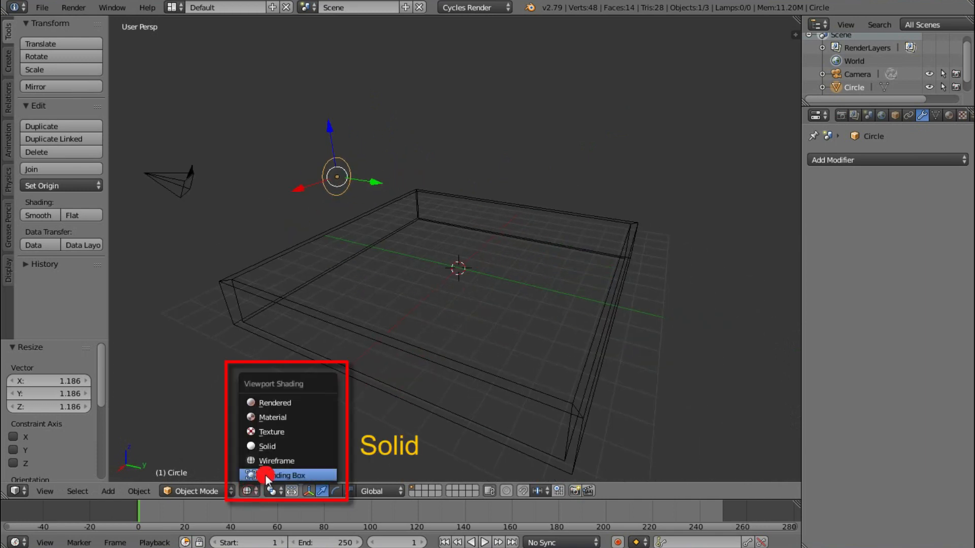
left_click(278, 446)
Step: Fill the circle's outline with a face in Edit Mode and return to Object Mode
mouse_move(446, 268)
middle_mouse_down()
mouse_move(337, 183)
mouse_move(506, 308)
mouse_move(473, 230)
mouse_move(634, 256)
mouse_move(505, 328)
middle_mouse_up()
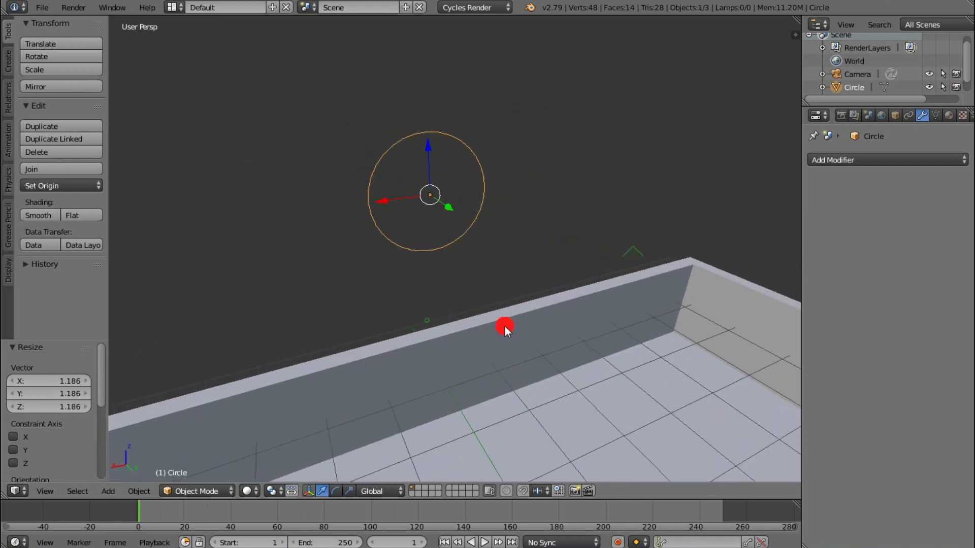
left_click(197, 492)
left_click(211, 460)
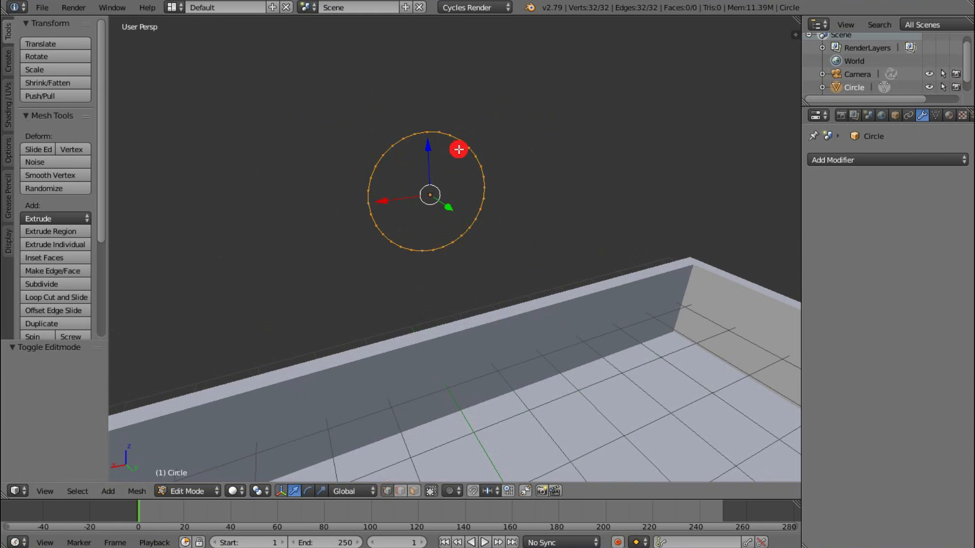
key("f")
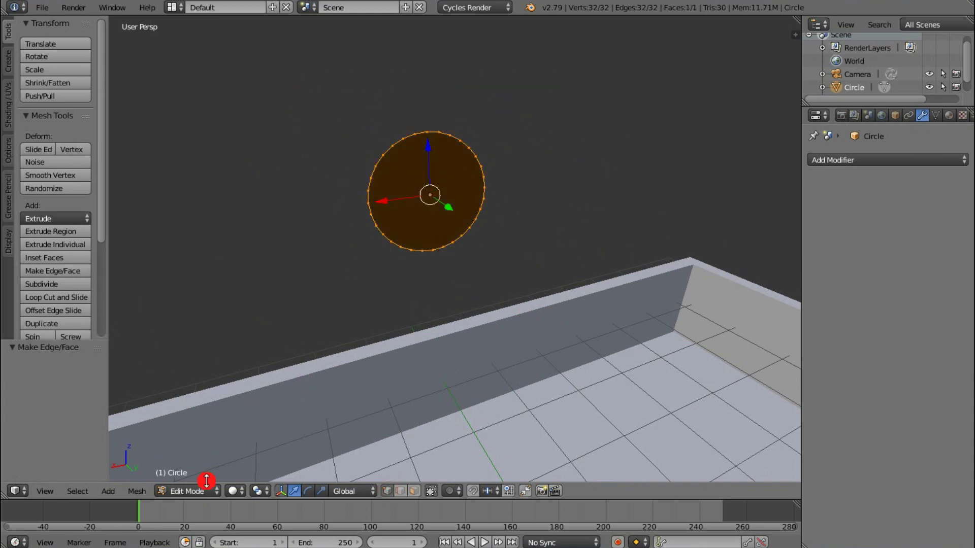
left_click(192, 490)
left_click(185, 476)
Step: Deselect all objects and examine the box and the filled circle above its wall from several angles
scroll(467, 330, "down", 4)
scroll(357, 313, "down", 4)
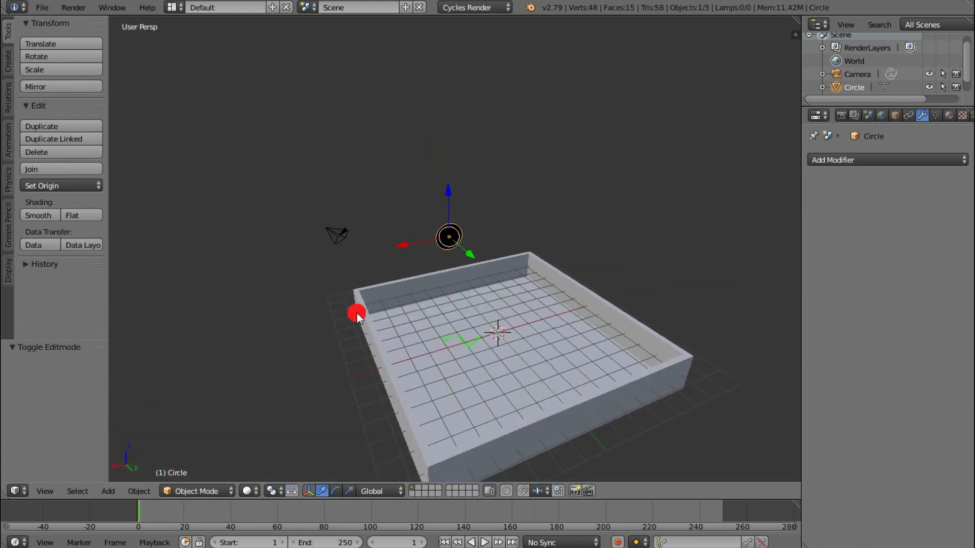
middle_click_drag(357, 313, 486, 278)
scroll(489, 286, "up", 3)
middle_click_drag(654, 287, 537, 257)
key("a")
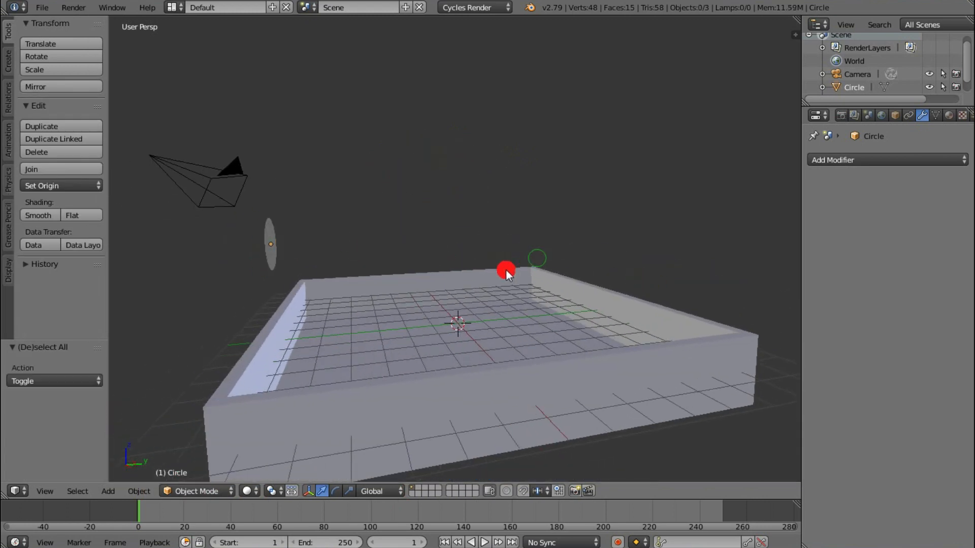
scroll(505, 269, "down", 3)
mouse_move(477, 282)
middle_mouse_down()
mouse_move(333, 280)
mouse_move(612, 280)
mouse_move(477, 289)
middle_mouse_up()
scroll(535, 288, "up", 2)
middle_click_drag(597, 297, 554, 266, "shift")
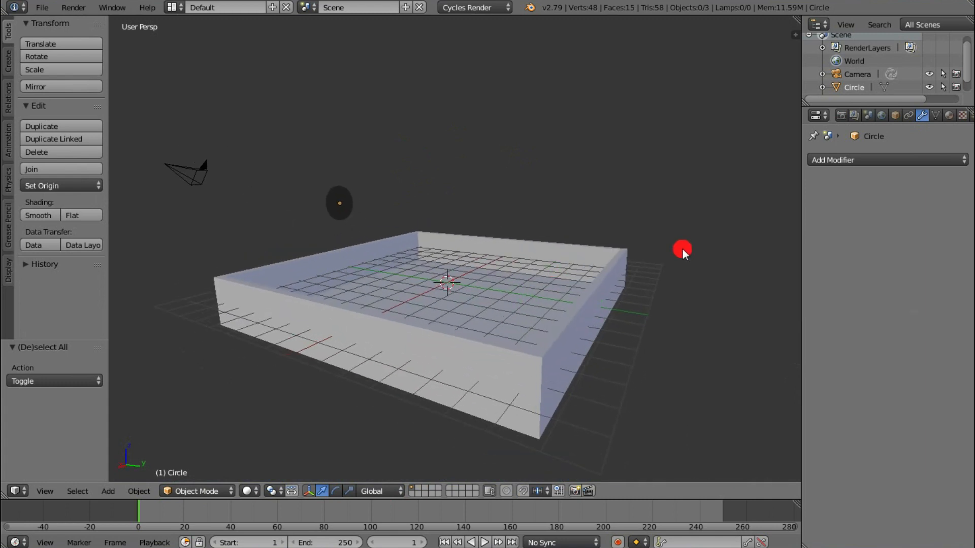
scroll(520, 264, "down", 1)
middle_click_drag(319, 257, 367, 279)
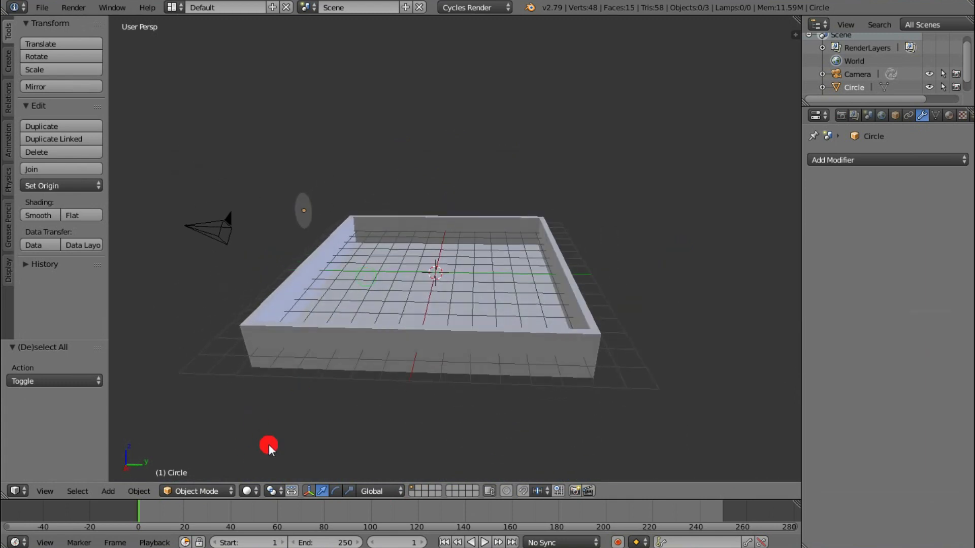
Step: Add a cube mesh at the scene centre and scale it uniformly by about 7.14
left_click(108, 491)
mouse_move(118, 475)
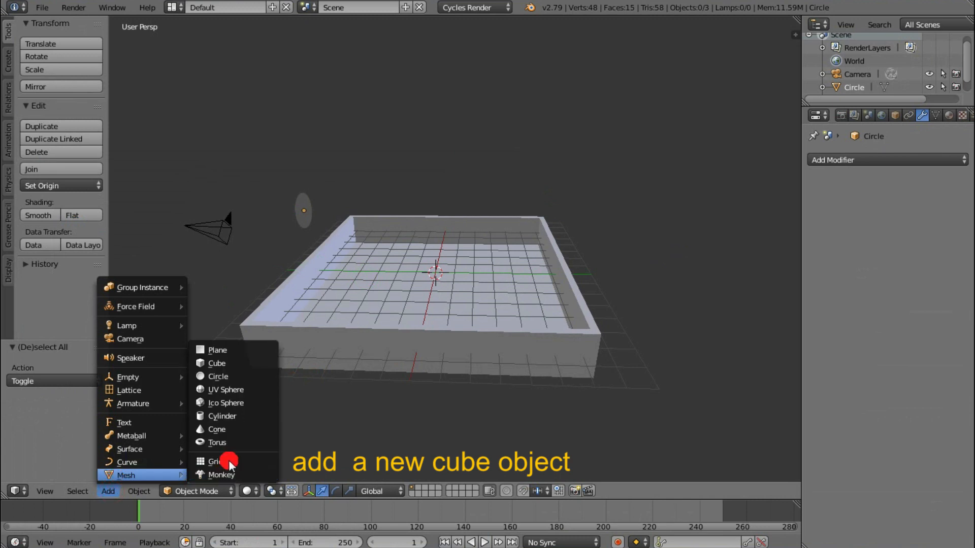
left_click(215, 363)
scroll(539, 302, "down", 5)
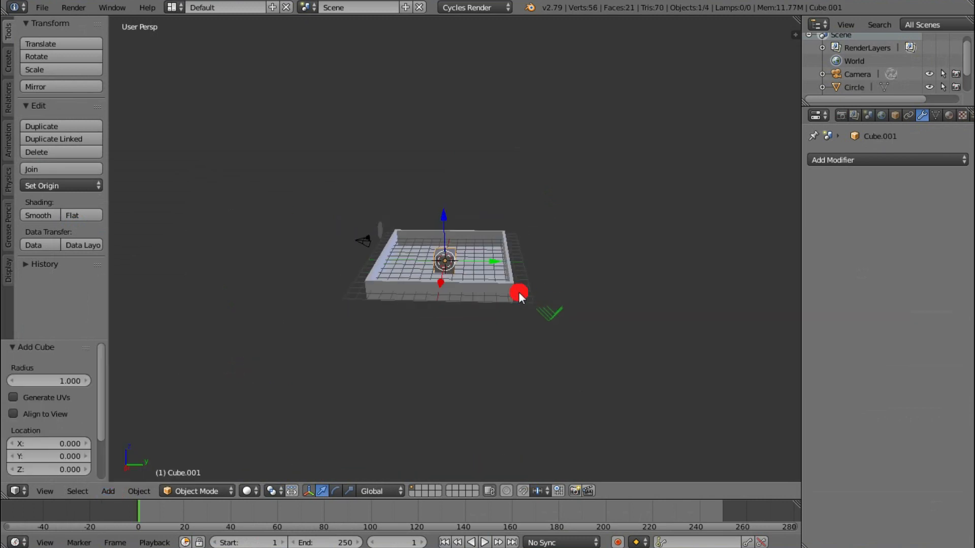
key("s")
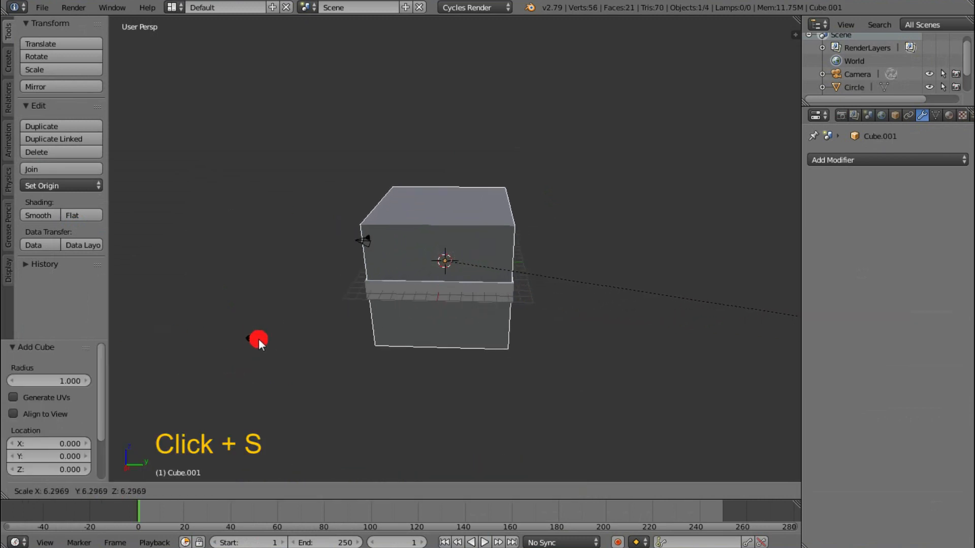
left_click(325, 339)
Step: Scale the large cube along the Z axis by a factor of about 0.79
scroll(446, 346, "up", 3)
middle_click_drag(453, 335, 437, 363)
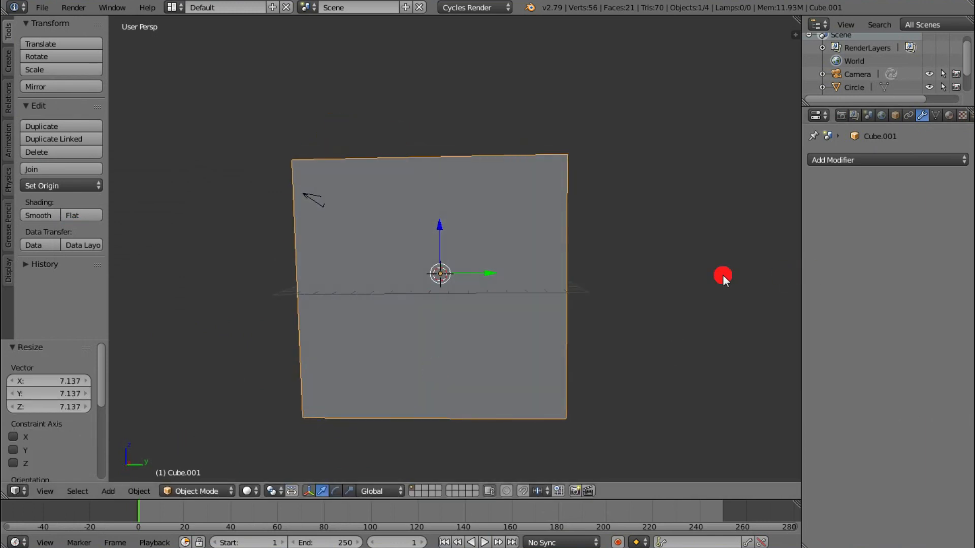
key("s")
key("z")
left_click(663, 278)
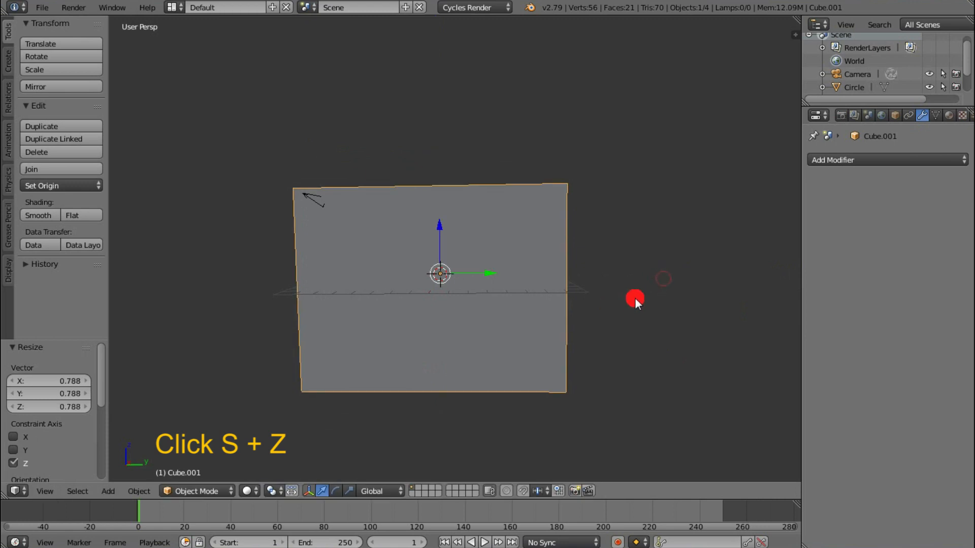
Step: Use Wireframe shading to raise the large cube about 3.03 units along the Z axis, then return the viewport to Solid shading
key("z")
middle_click_drag(370, 302, 432, 228)
key("g")
key("z")
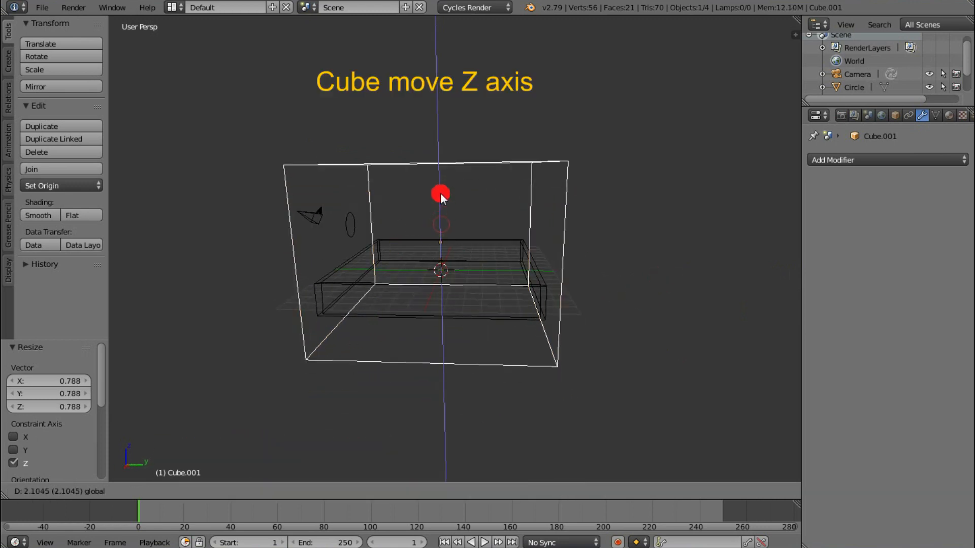
left_click(441, 177)
mouse_move(441, 185)
middle_mouse_down()
mouse_move(420, 279)
mouse_move(287, 278)
mouse_move(485, 285)
mouse_move(625, 305)
mouse_move(605, 304)
mouse_move(568, 387)
middle_mouse_up()
scroll(568, 387, "up", 3)
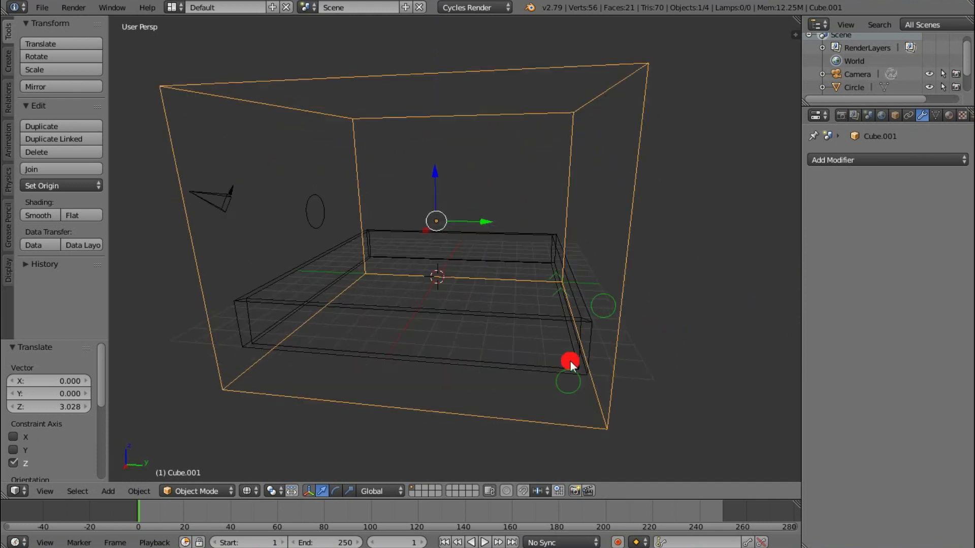
key("z")
Step: Set the large cube's maximum draw type to Wire in its object display settings
scroll(558, 335, "down", 3)
middle_click_drag(542, 298, 538, 327)
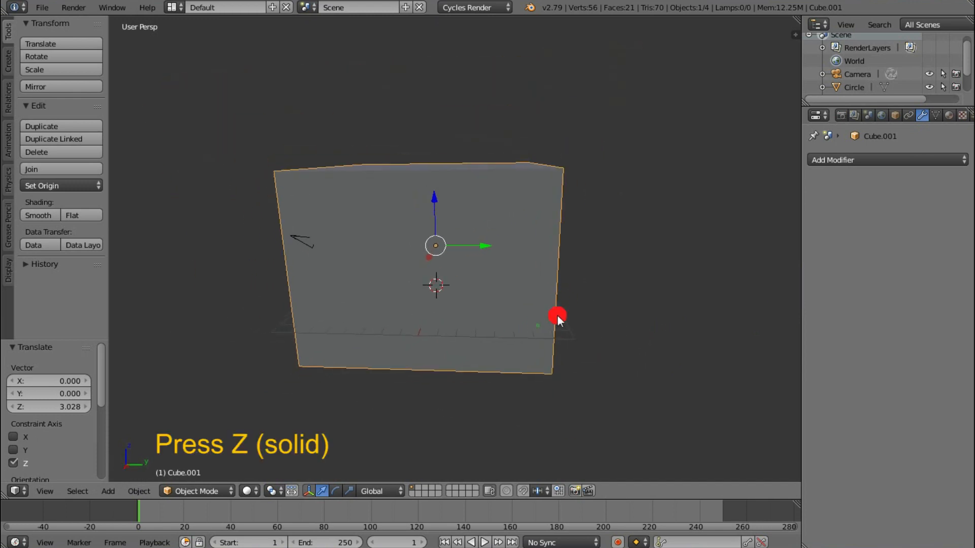
left_click(895, 115)
scroll(884, 259, "down", 5)
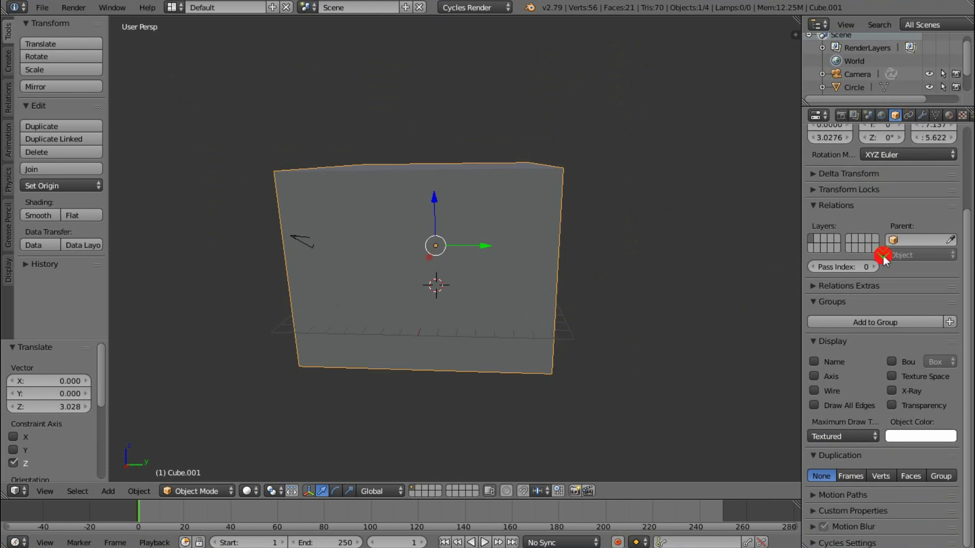
left_click(870, 436)
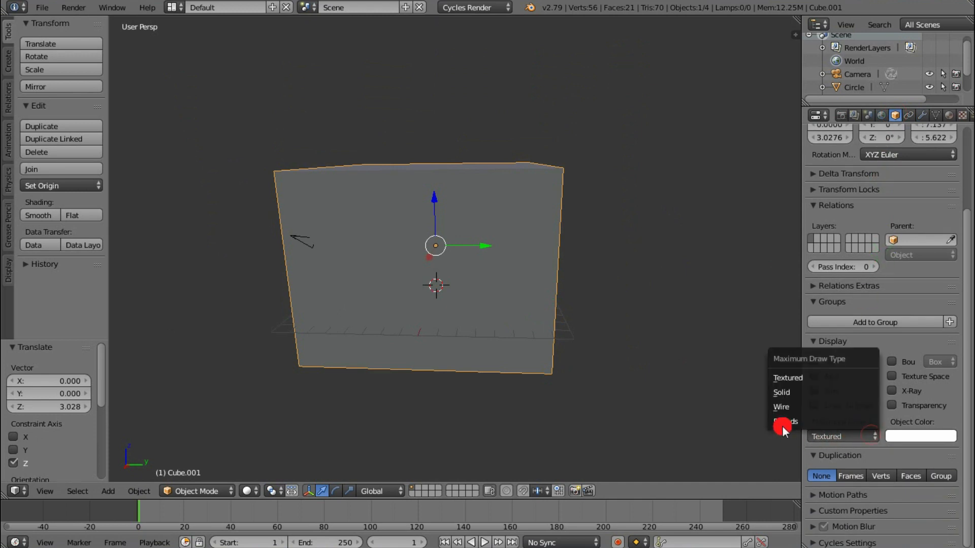
left_click(781, 406)
Step: Select the circle above the wall and enable Fluid physics on it with the type Inflow
mouse_move(558, 355)
middle_mouse_down()
mouse_move(520, 349)
mouse_move(579, 369)
mouse_move(618, 358)
mouse_move(587, 364)
mouse_move(605, 383)
mouse_move(571, 367)
mouse_move(629, 340)
middle_mouse_up()
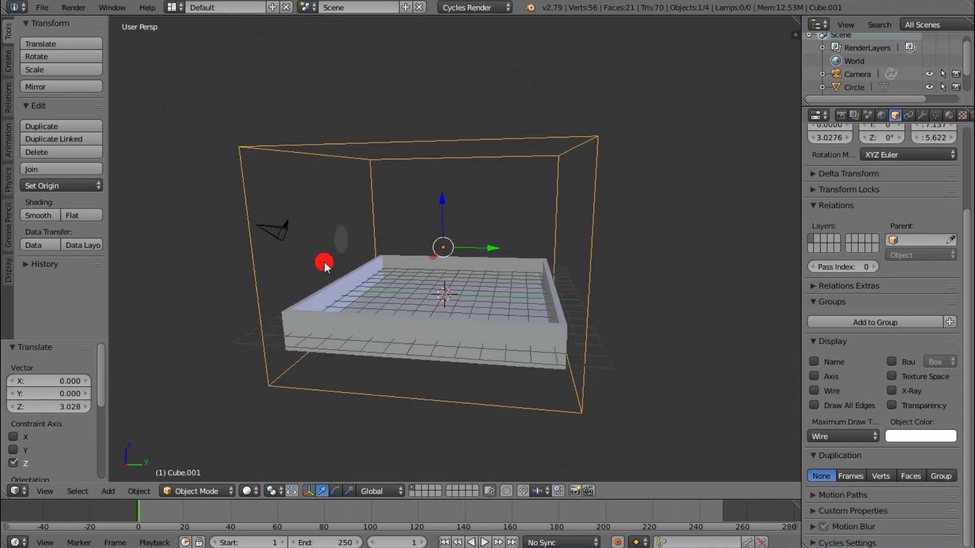
right_click(339, 242)
left_click_drag(793, 230, 734, 229)
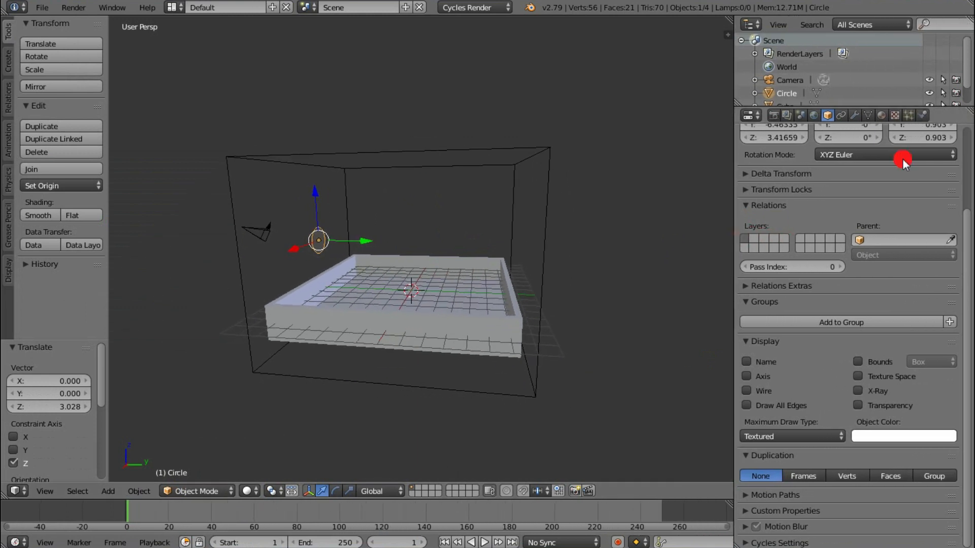
left_click(922, 116)
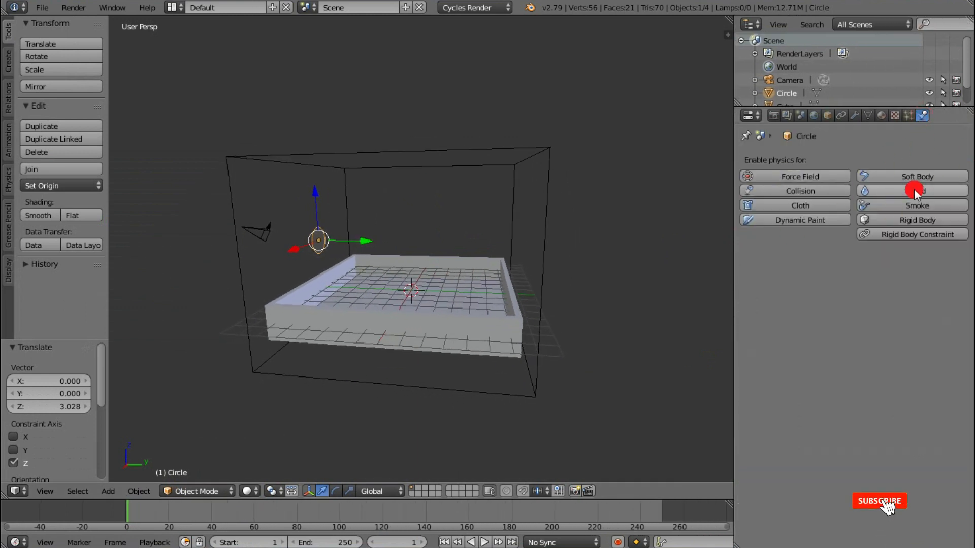
left_click(934, 192)
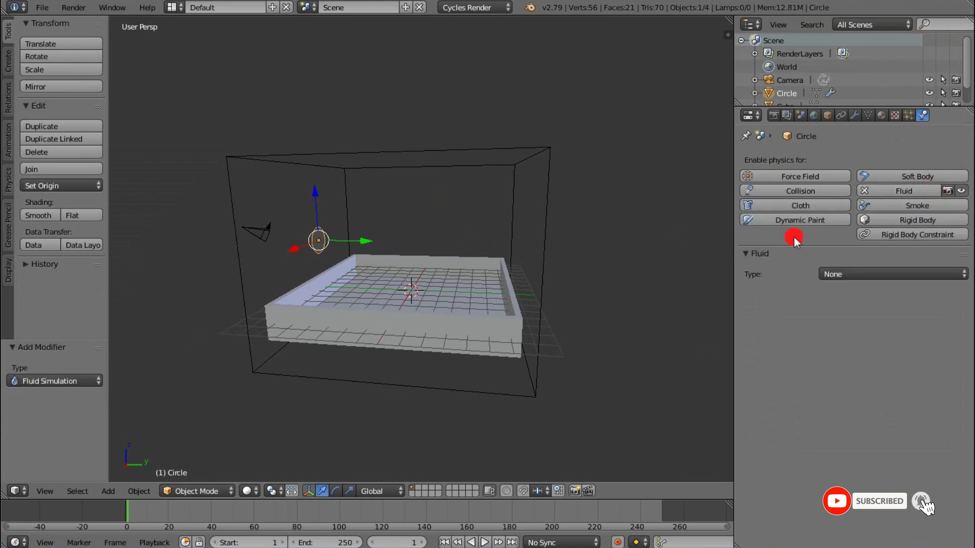
left_click(912, 274)
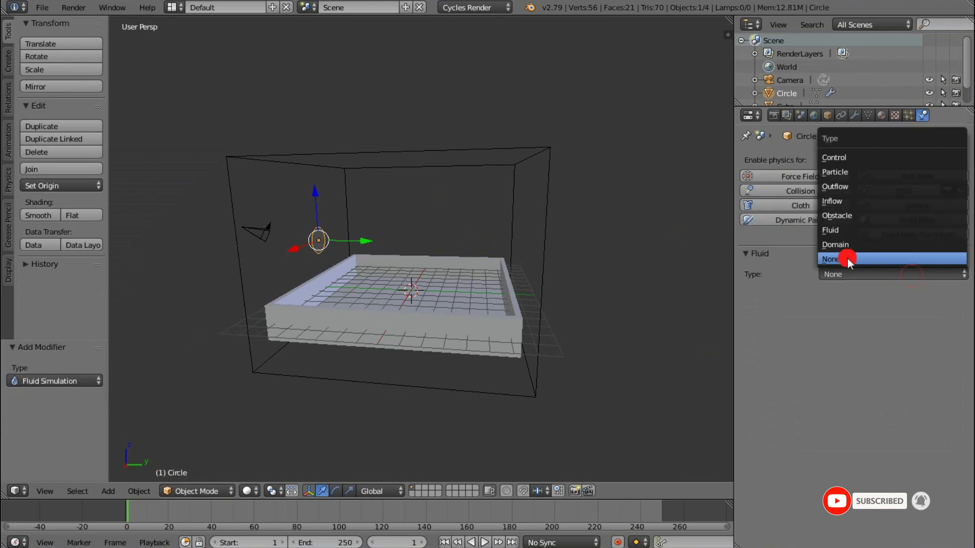
left_click(899, 204)
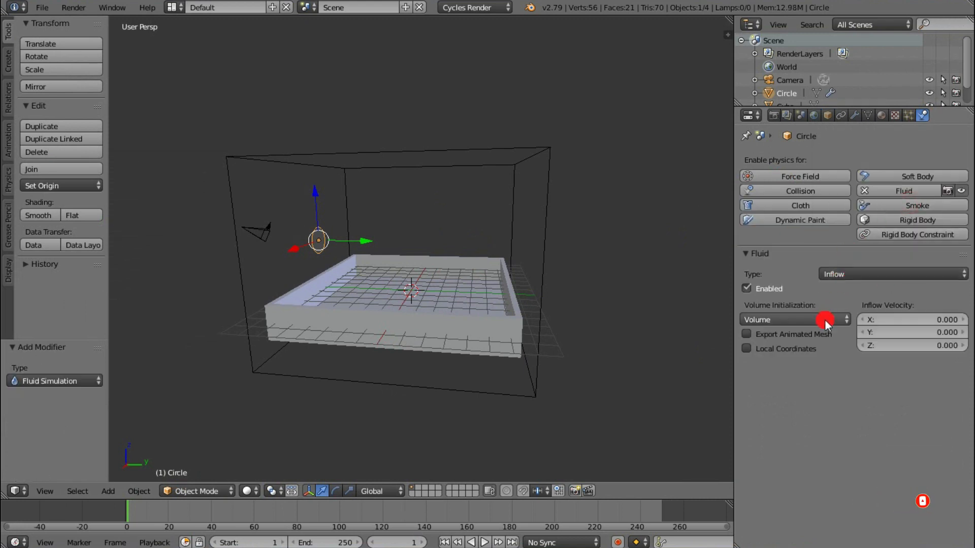
Step: Set the circle's inflow volume initialization to Shell and its Y inflow velocity to 1
left_click(793, 320)
left_click(757, 290)
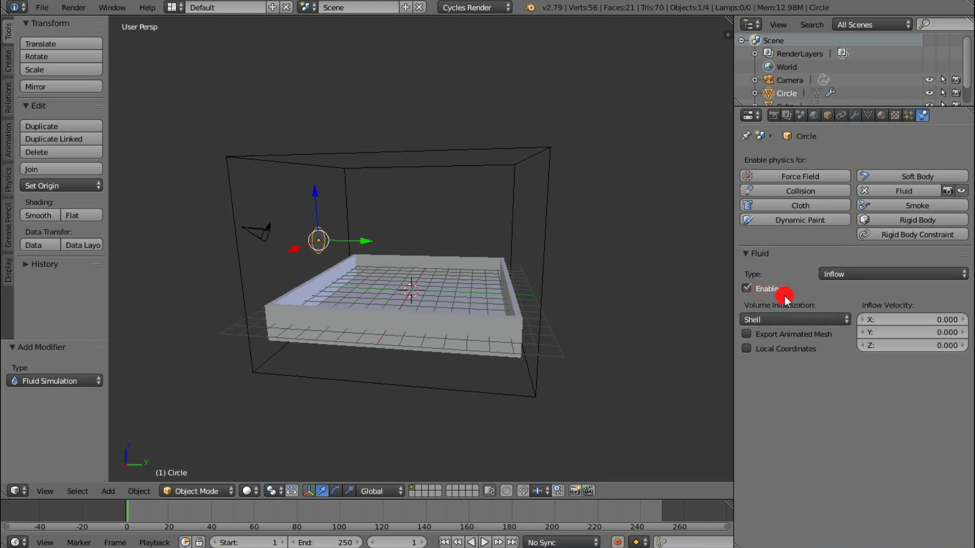
type("1")
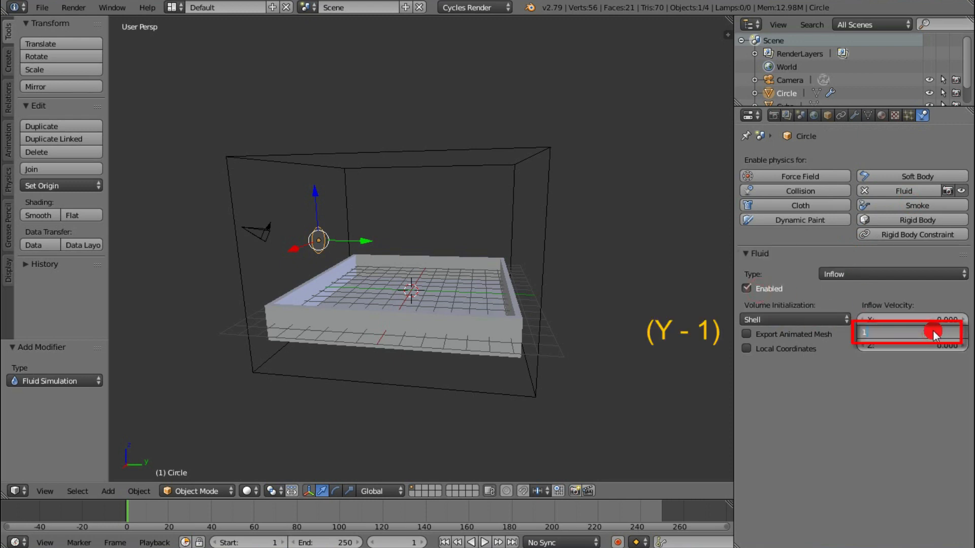
key("Return")
Step: Enable Fluid physics on the open box as an Obstacle with Shell volume initialization
right_click(432, 325)
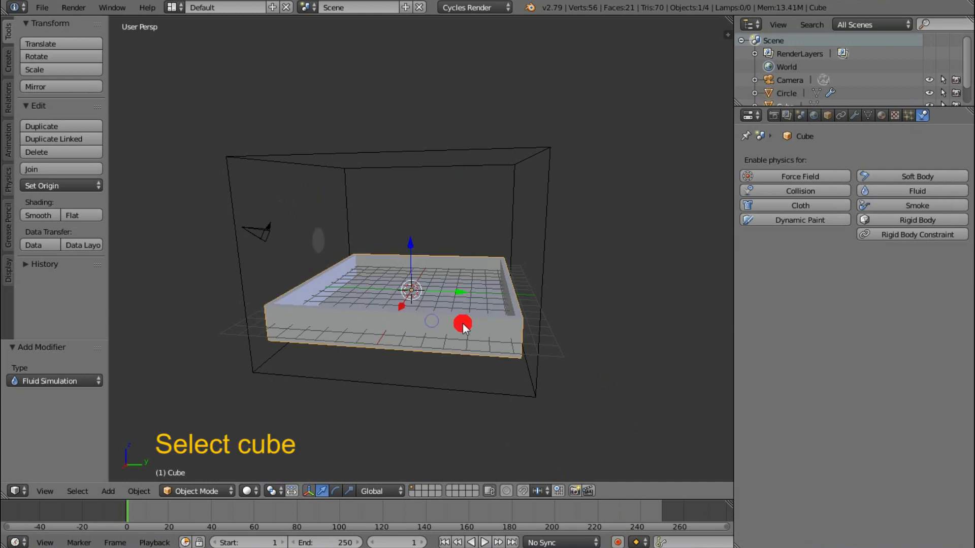
left_click(894, 193)
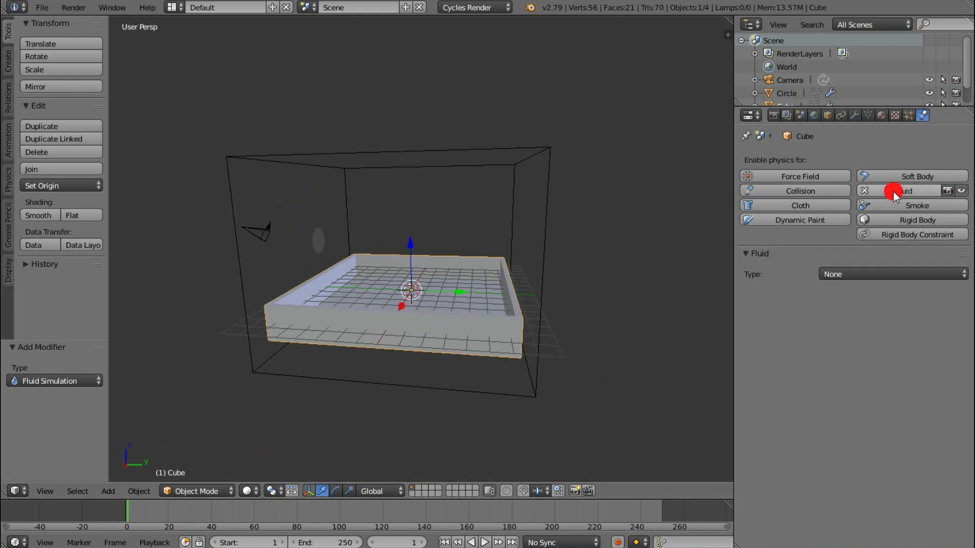
left_click(851, 276)
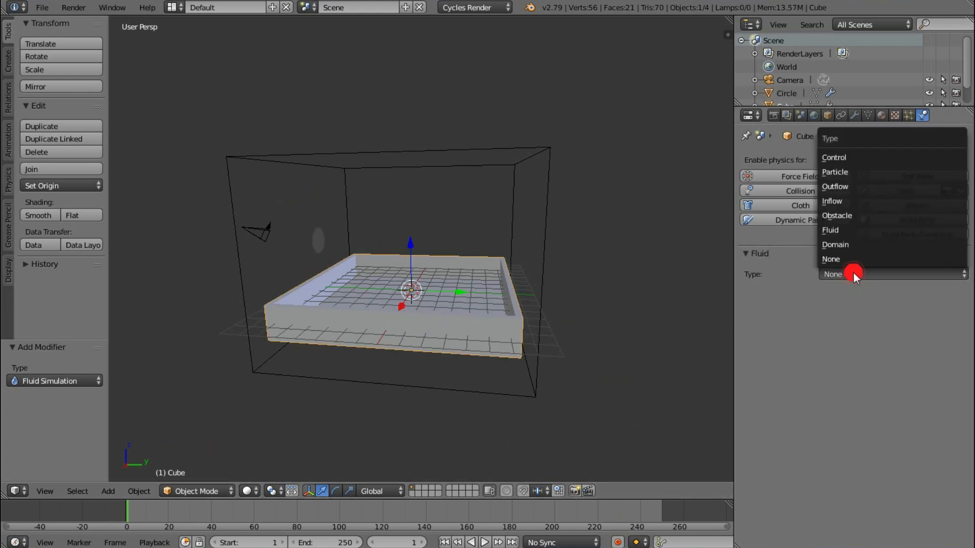
left_click(873, 215)
left_click(812, 304)
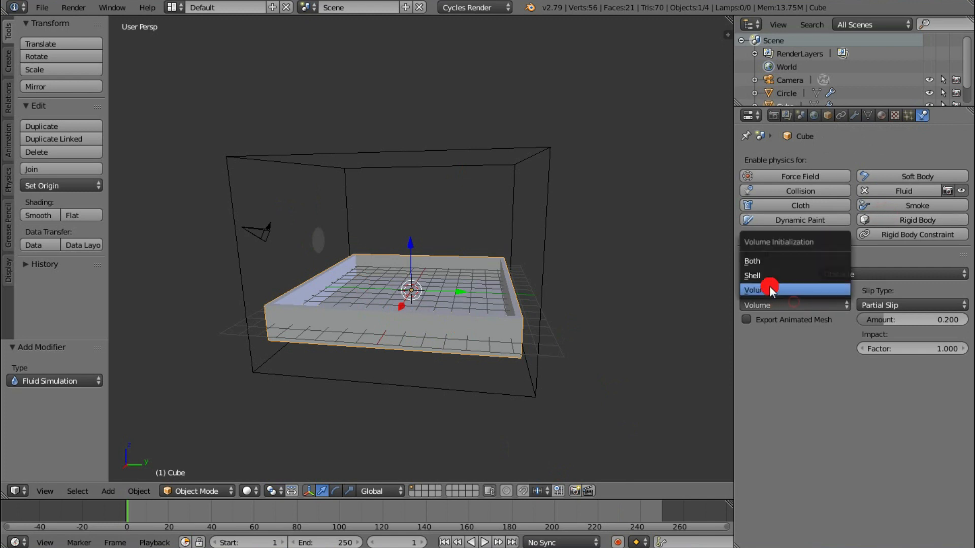
left_click(773, 275)
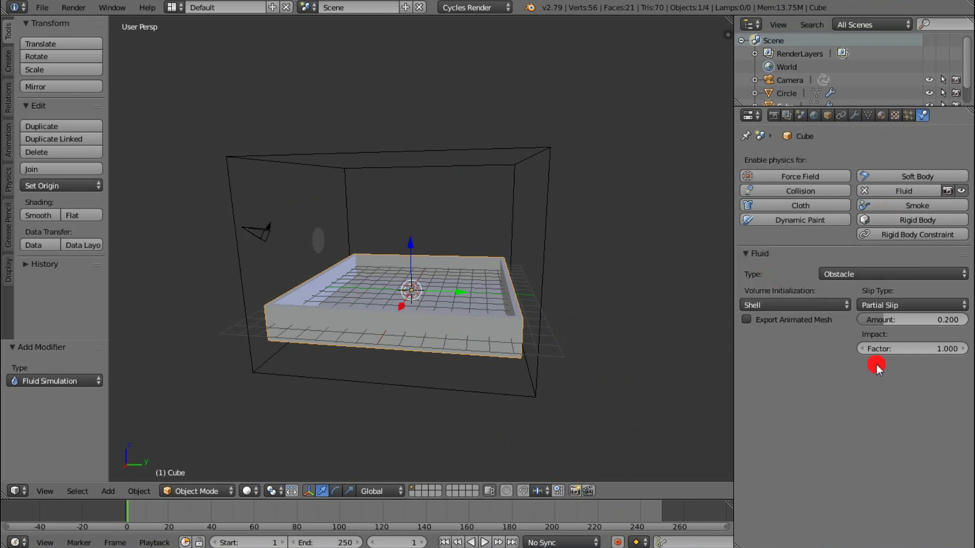
Step: Select the large wire cube and enable Fluid physics on it with the type Domain
middle_click_drag(496, 293, 432, 303)
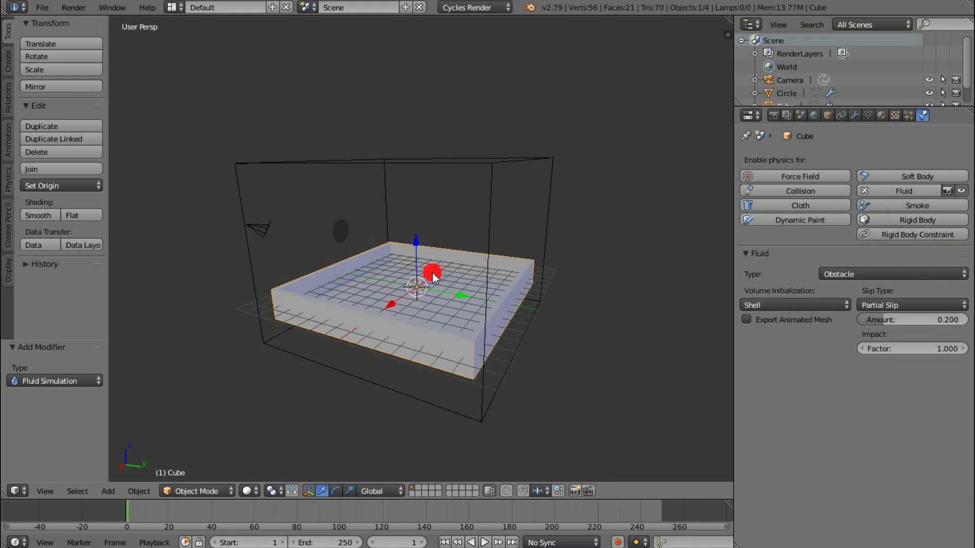
right_click(490, 169)
middle_click_drag(490, 169, 404, 249)
left_click(906, 191)
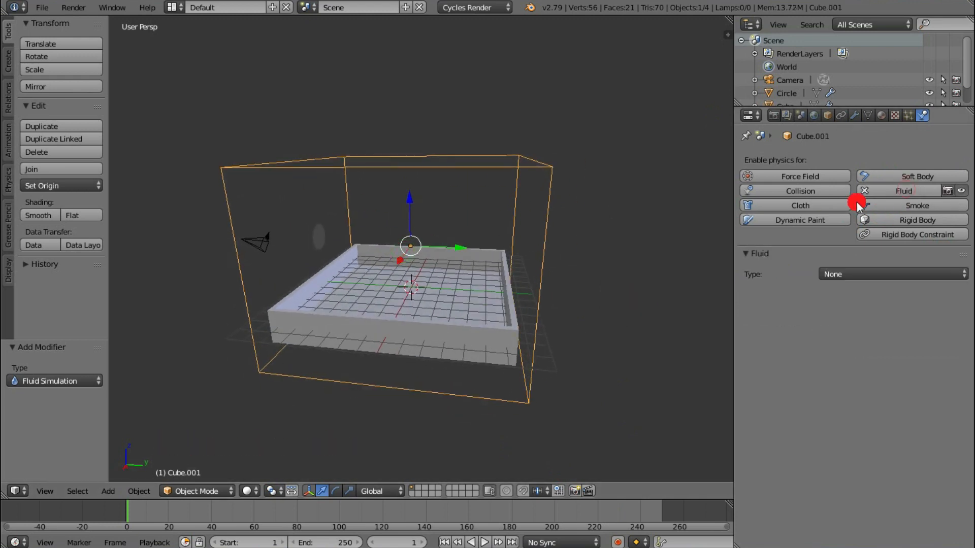
left_click(855, 273)
left_click(850, 247)
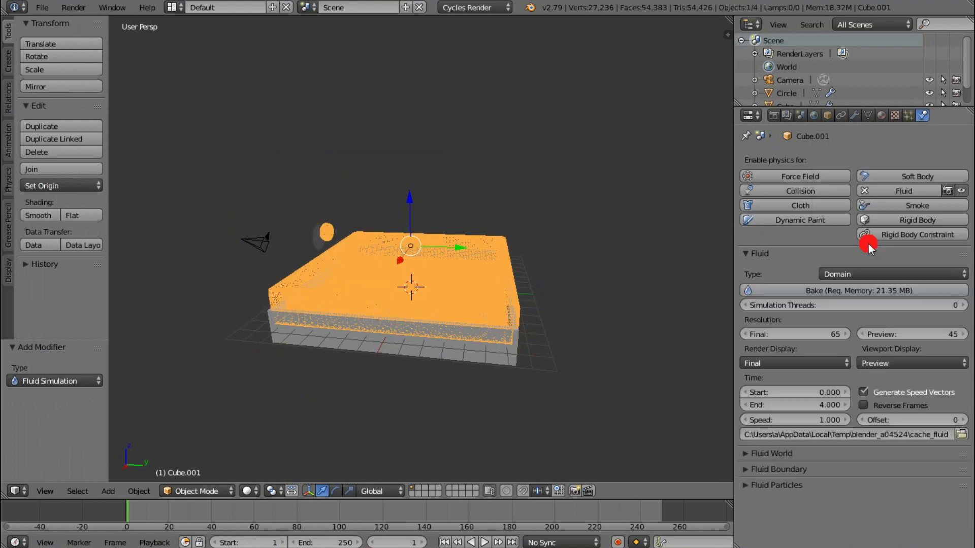
Step: Set the fluid domain's resolution to 200 for Final and 100 for Preview
scroll(467, 284, "up", 2)
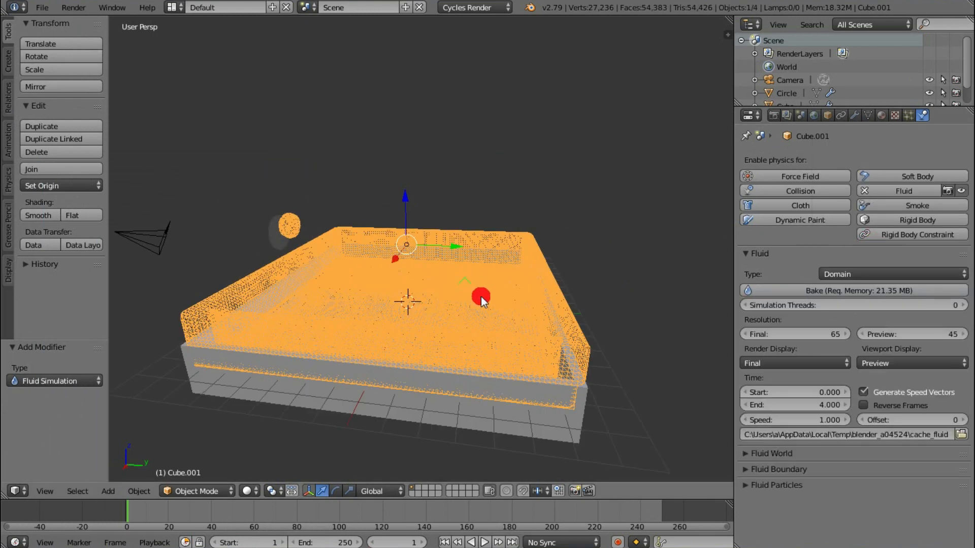
left_click(822, 335)
type("200")
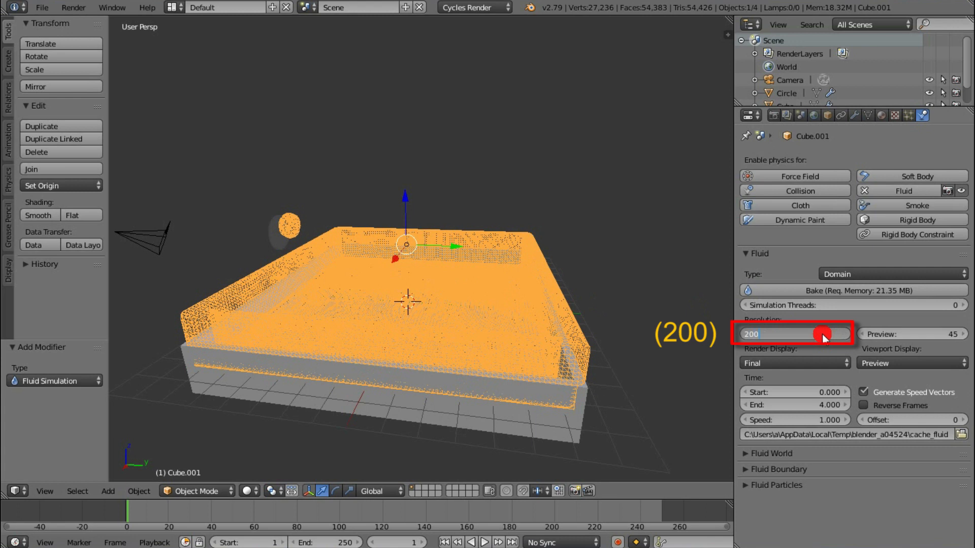
key("Return")
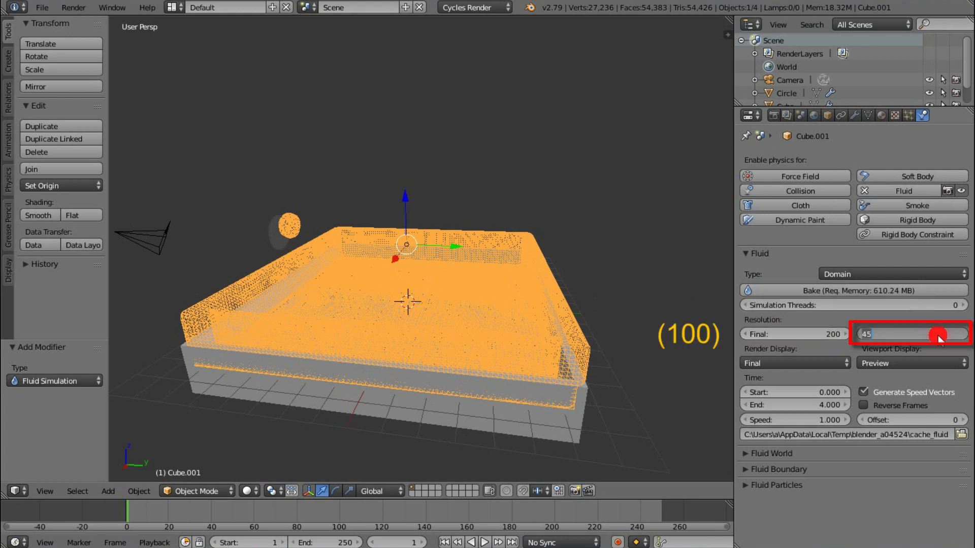
Step: Bake the fluid simulation and briefly play back the animation while it bakes
left_click(897, 291)
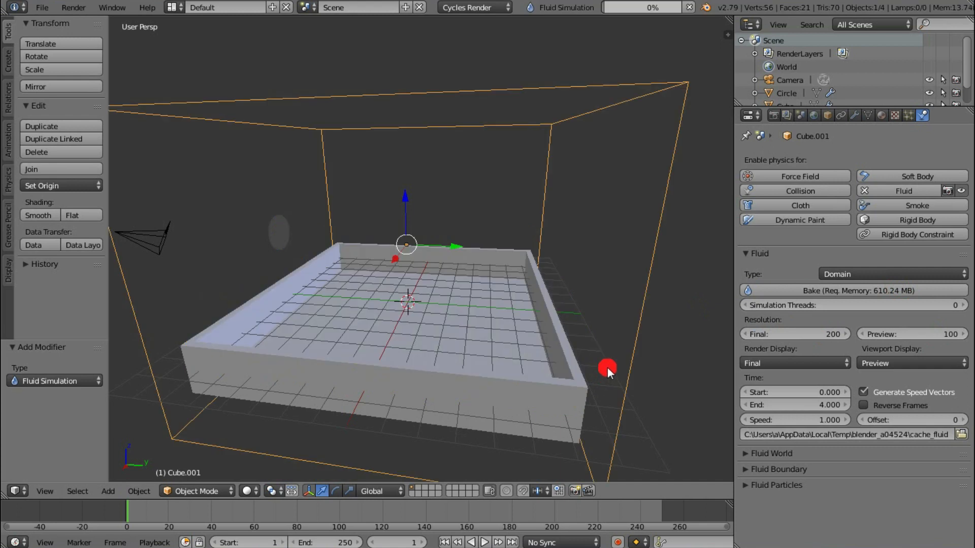
middle_click_drag(495, 313, 489, 344)
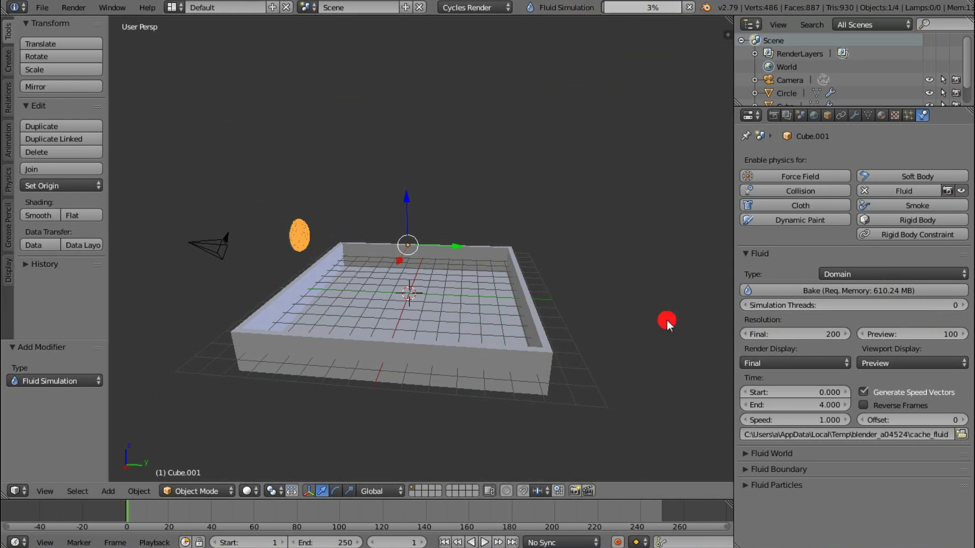
left_click(482, 544)
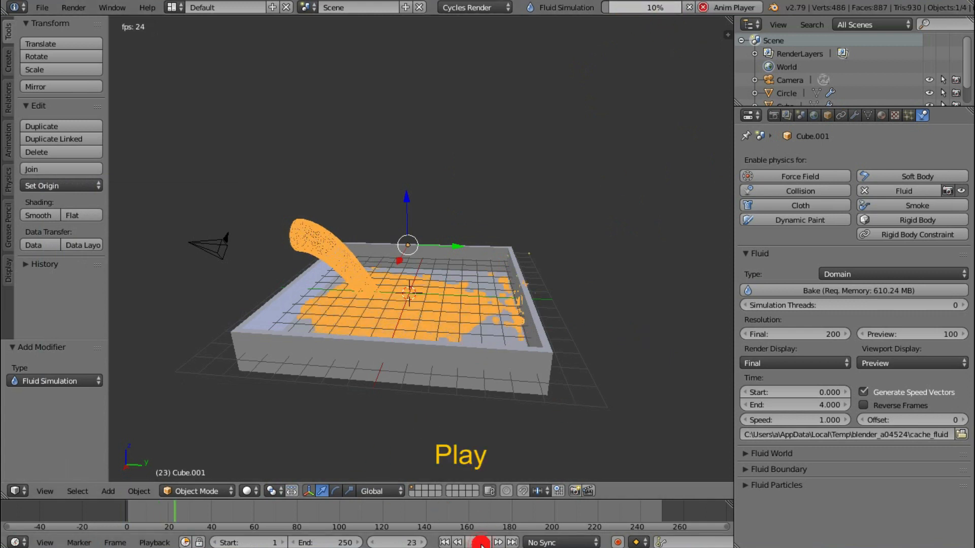
left_click(482, 543)
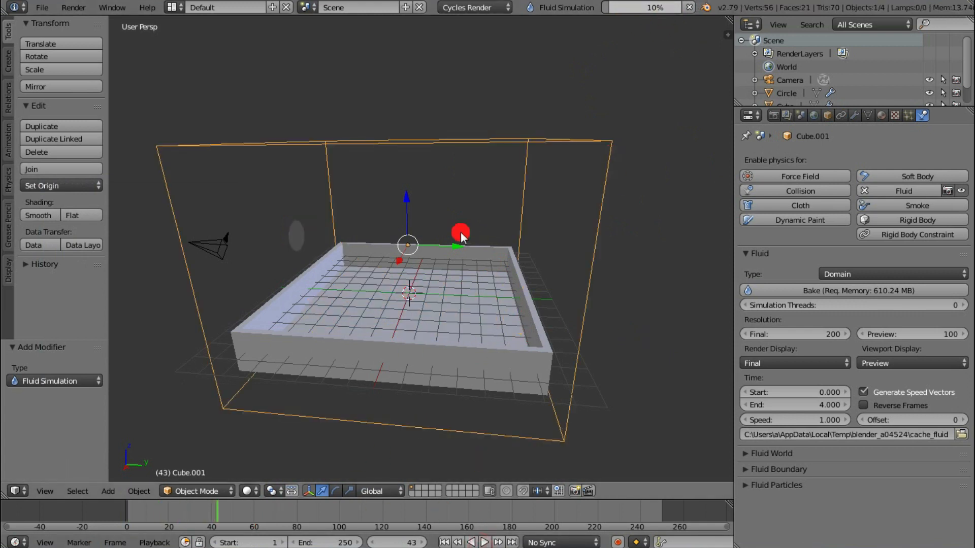
Step: Move the timeline to frame 20 and switch the viewport shading to inspect the fluid, ending in Solid
mouse_move(217, 517)
left_mouse_down()
mouse_move(122, 518)
mouse_move(164, 530)
mouse_move(153, 528)
mouse_move(167, 528)
mouse_move(157, 513)
mouse_move(172, 520)
mouse_move(152, 518)
mouse_move(178, 519)
mouse_move(157, 508)
mouse_move(167, 509)
left_mouse_up()
left_click(255, 491)
left_click(281, 460)
scroll(363, 373, "up", 2)
left_click(249, 490)
left_click(262, 447)
Step: Add a Subdivision Surface modifier to the fluid domain object
mouse_move(461, 359)
middle_mouse_down()
mouse_move(365, 403)
mouse_move(572, 374)
mouse_move(414, 401)
mouse_move(333, 394)
mouse_move(342, 394)
middle_mouse_up()
left_click(856, 115)
left_click(780, 160)
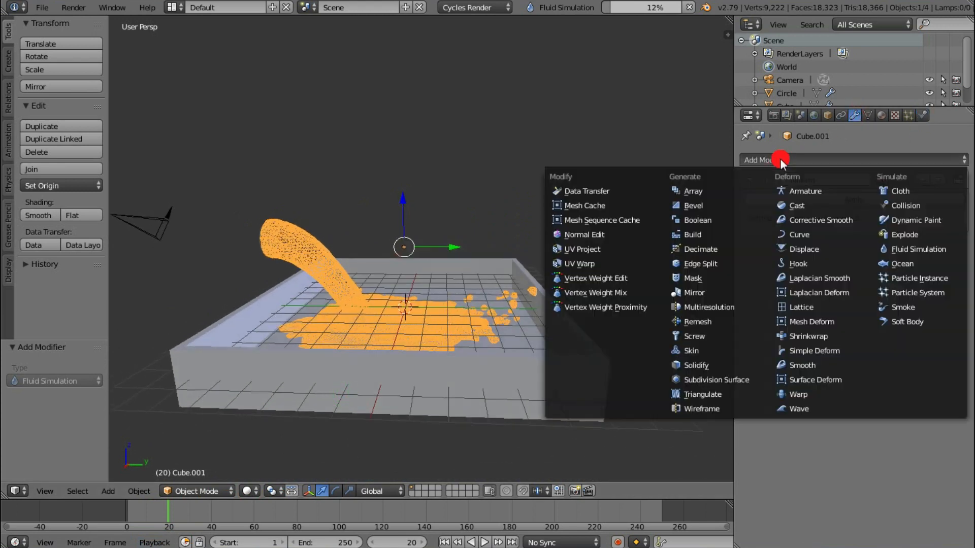
left_click(726, 382)
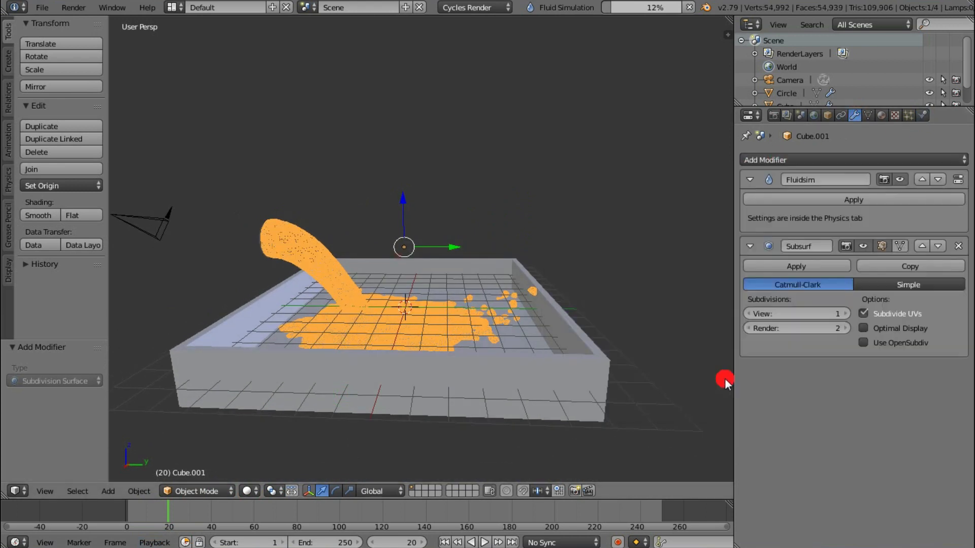
Step: Set the fluid domain object's shading to smooth
middle_click_drag(468, 349, 502, 291)
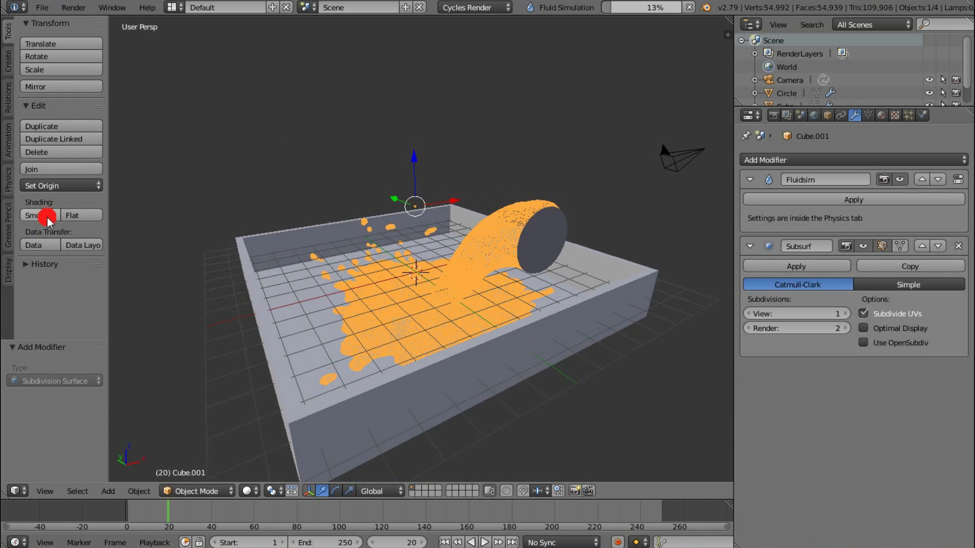
middle_click_drag(534, 315, 449, 319)
middle_click_drag(377, 330, 374, 202)
Step: Select the inflow circle, set the timeline to frame 18, and snap the 3D cursor to the circle
right_click(359, 193)
mouse_move(170, 517)
left_mouse_down()
mouse_move(111, 516)
mouse_move(181, 520)
mouse_move(163, 520)
left_mouse_up()
key("alt+a")
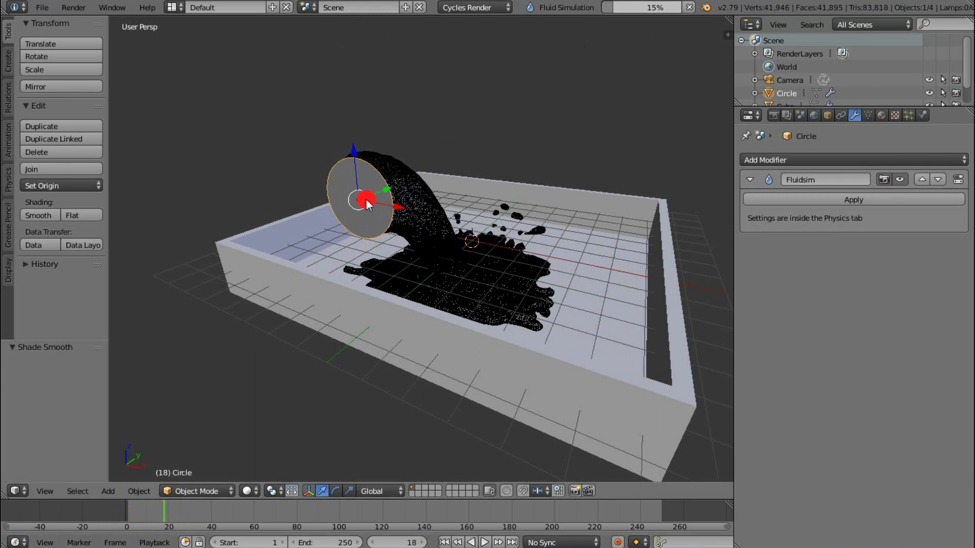
key("shift+s")
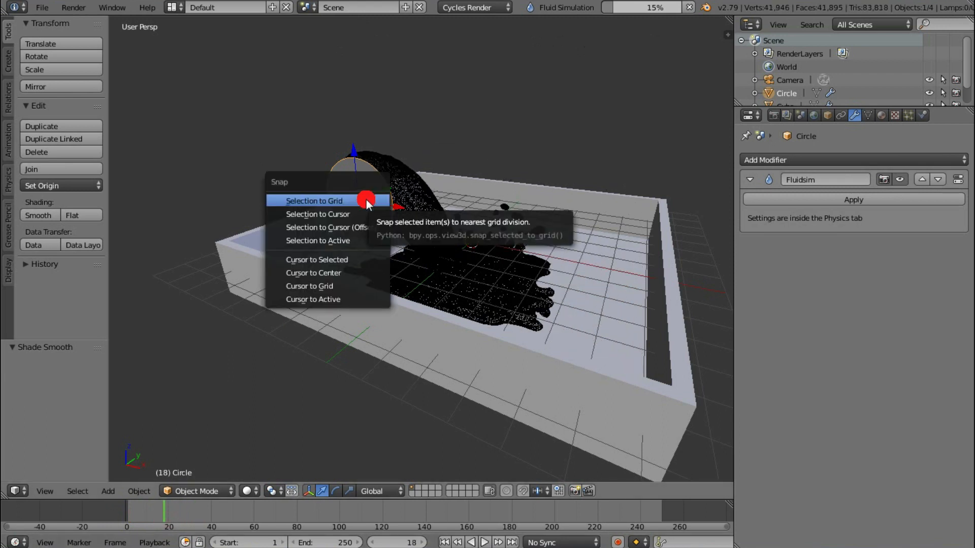
left_click(379, 258)
Step: Add a cylinder mesh at the 3D cursor on the inflow circle
key("shift+a")
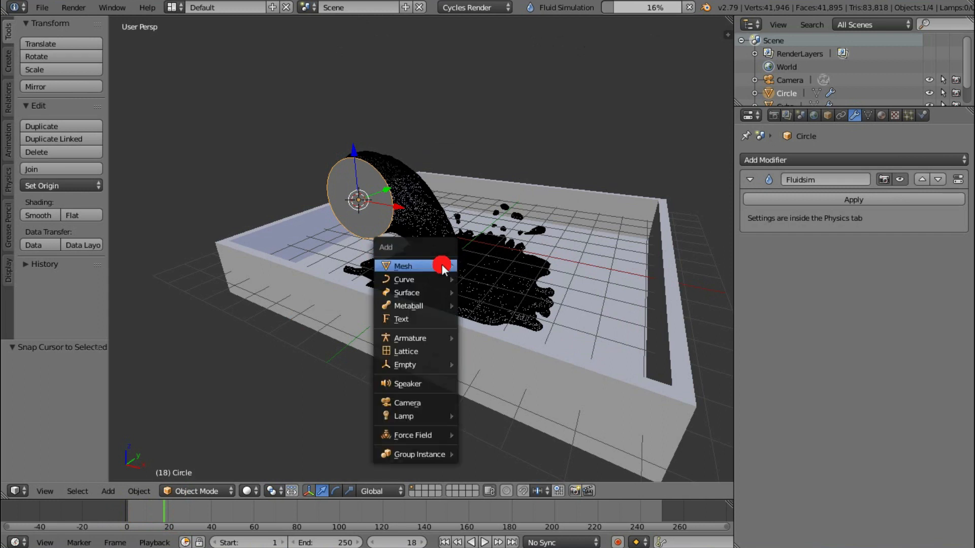
mouse_move(442, 267)
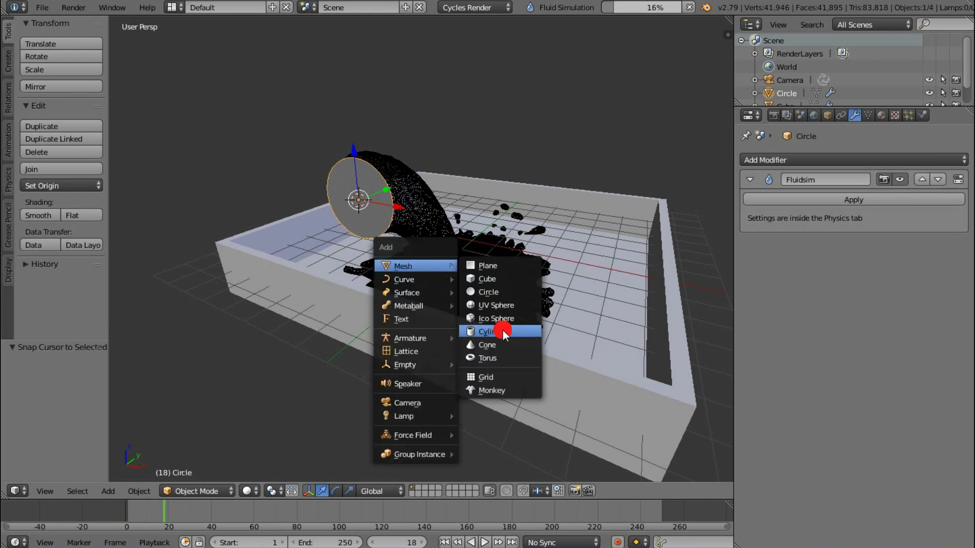
left_click(108, 492)
mouse_move(182, 473)
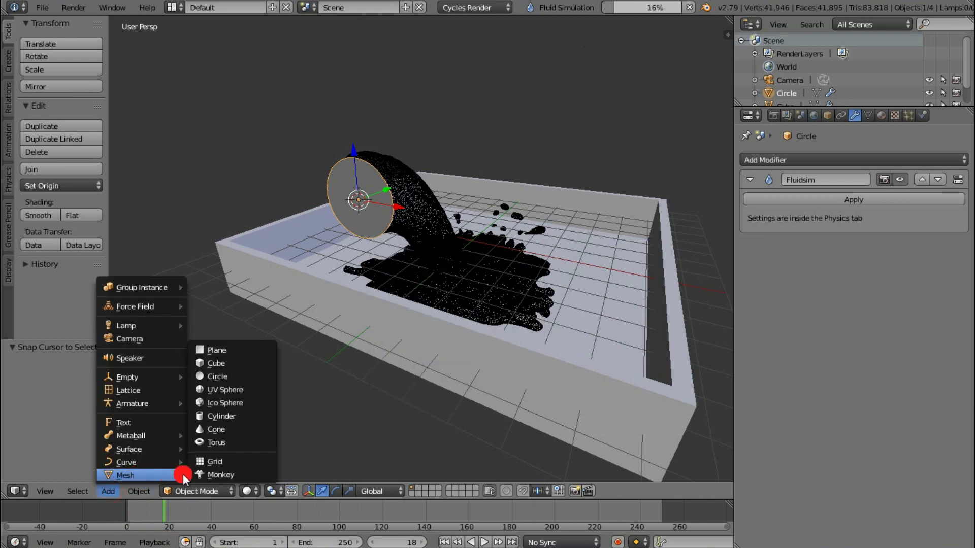
left_click(243, 413)
Step: Rotate the cylinder 90° about the X axis so it lies in line with the inflow
middle_click_drag(359, 358, 492, 310)
scroll(361, 223, "up", 2)
middle_click_drag(359, 224, 403, 274)
middle_click_drag(453, 297, 401, 337)
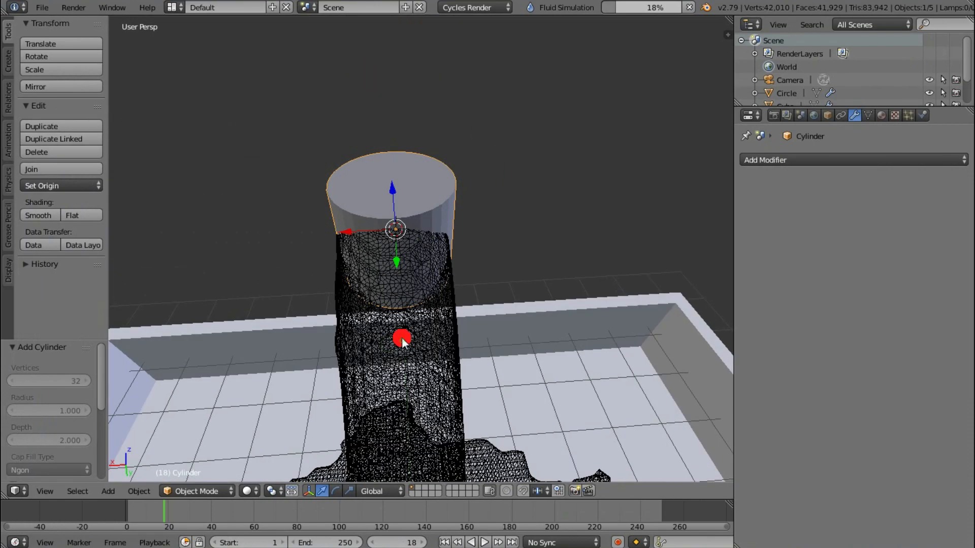
type("r90")
key("Return")
Step: Adjust the cylinder's height along Z and scale it to surround the fluid stream
middle_click_drag(433, 309, 456, 270)
key("g")
key("z")
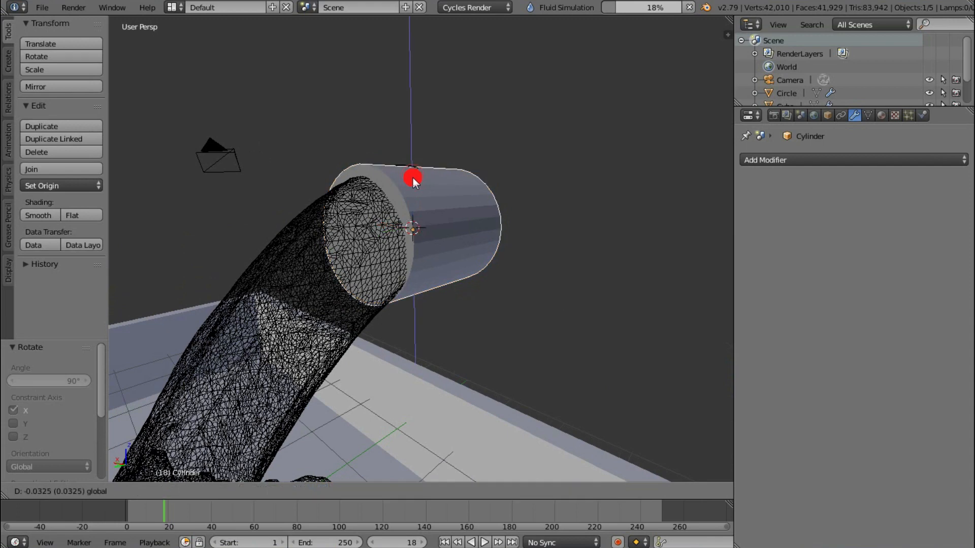
left_click(413, 175)
middle_click_drag(413, 175, 443, 314)
key("s")
left_click(514, 253)
Step: Shift the cylinder along Y and Z to line it up around the start of the stream
key("g")
key("y")
left_click(398, 241)
key("g")
key("z")
left_click(400, 234)
Step: Rescale the cylinder around the stream and raise it 0.024 along Z
key("s")
left_click(492, 281)
middle_click_drag(492, 281, 402, 180)
key("g")
key("z")
left_click(505, 279)
mouse_move(505, 279)
middle_mouse_down()
mouse_move(398, 139)
mouse_move(501, 231)
mouse_move(661, 215)
mouse_move(488, 257)
mouse_move(531, 279)
mouse_move(495, 272)
middle_mouse_up()
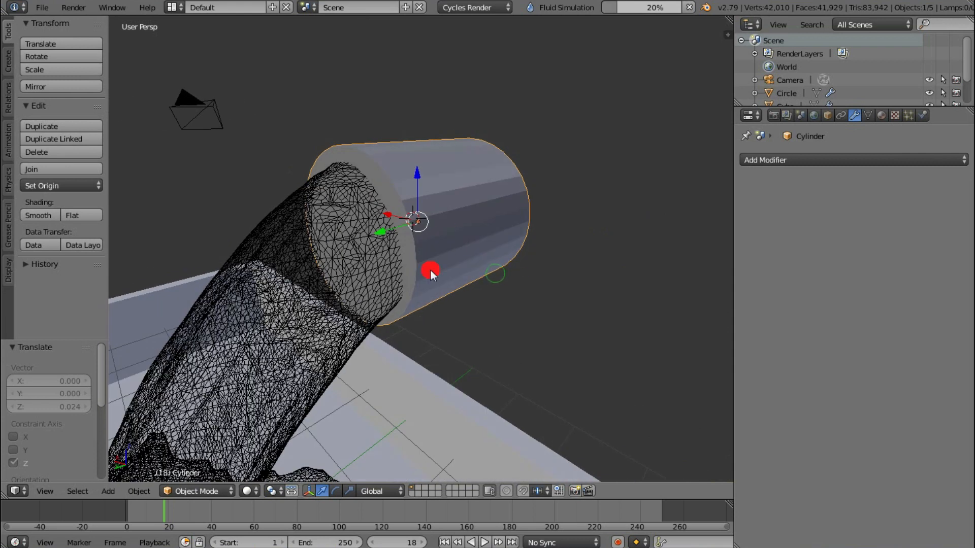
Step: Delete the two end cap faces of the cylinder in Edit Mode to make an open pipe
left_click(211, 495)
left_click(206, 460)
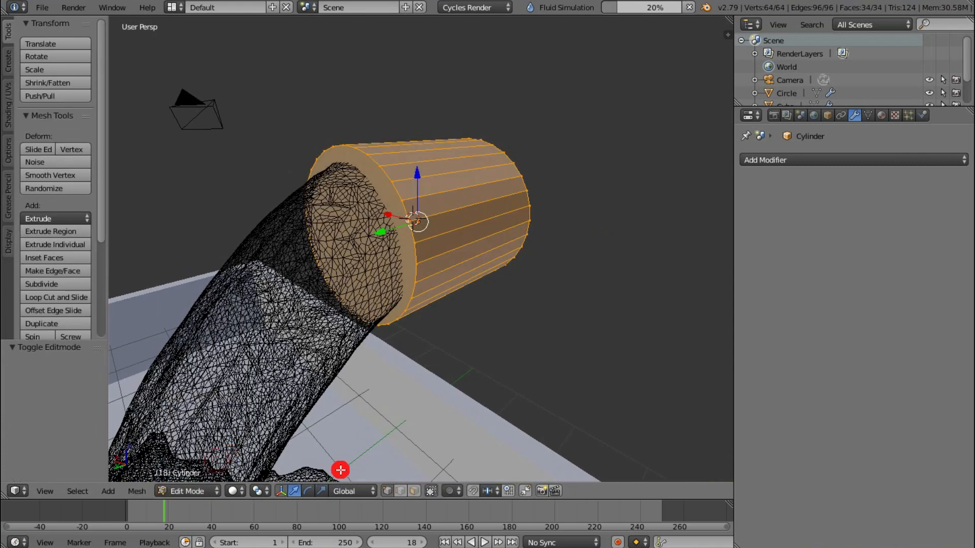
right_click(387, 208)
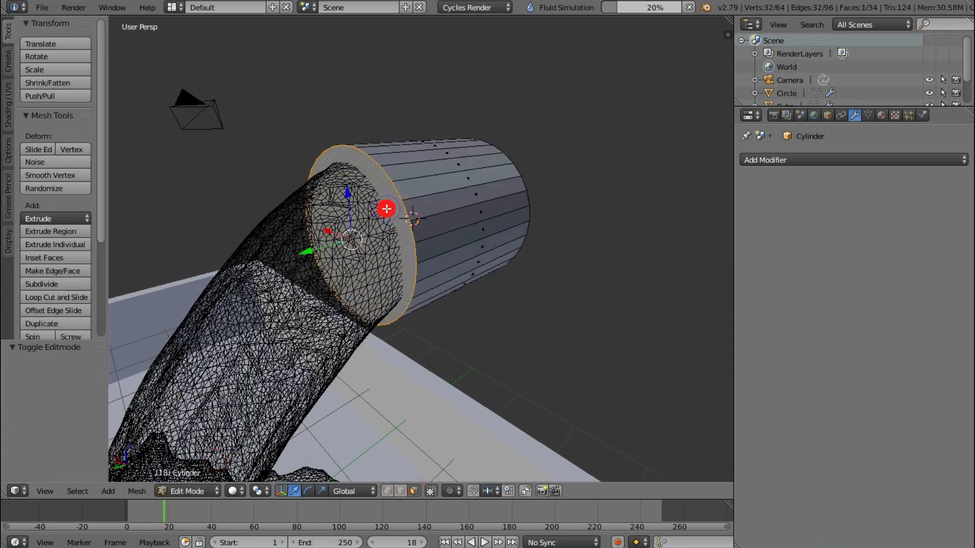
key("x")
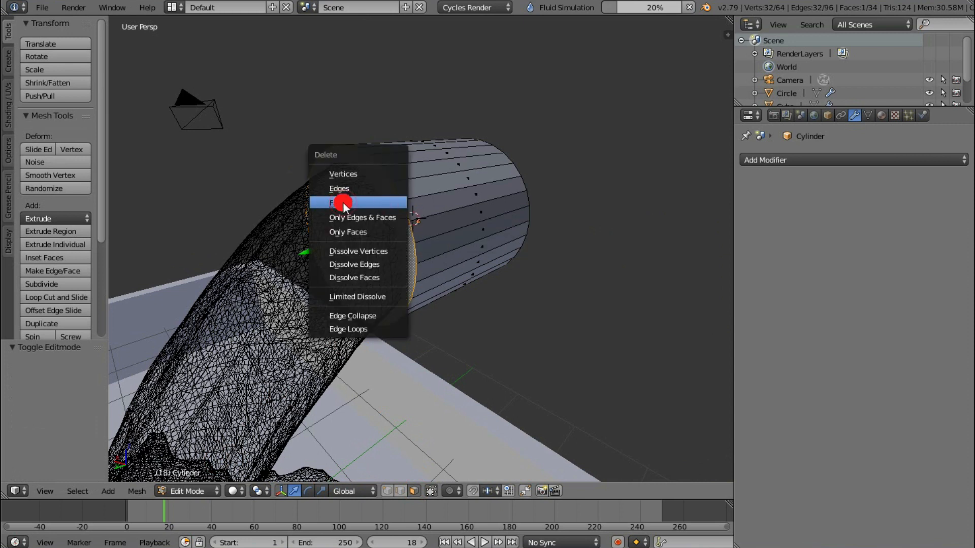
left_click(398, 198)
middle_click_drag(550, 266, 355, 246)
right_click(468, 228)
key("x")
left_click(480, 225)
Step: Play back the animation to check the fluid leaving the open pipe, and rewind to frame 2
middle_click_drag(479, 226, 429, 288)
left_click_drag(185, 514, 149, 504)
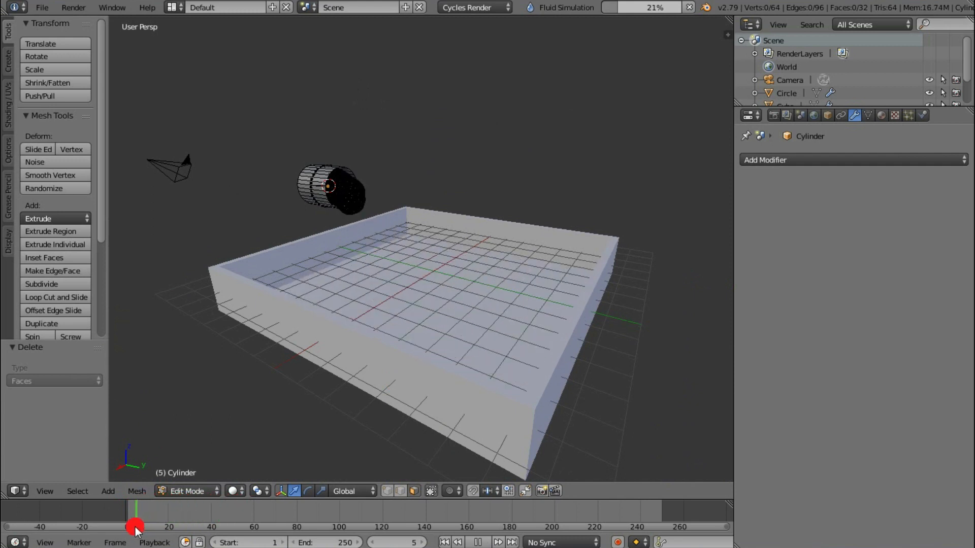
left_click(481, 543)
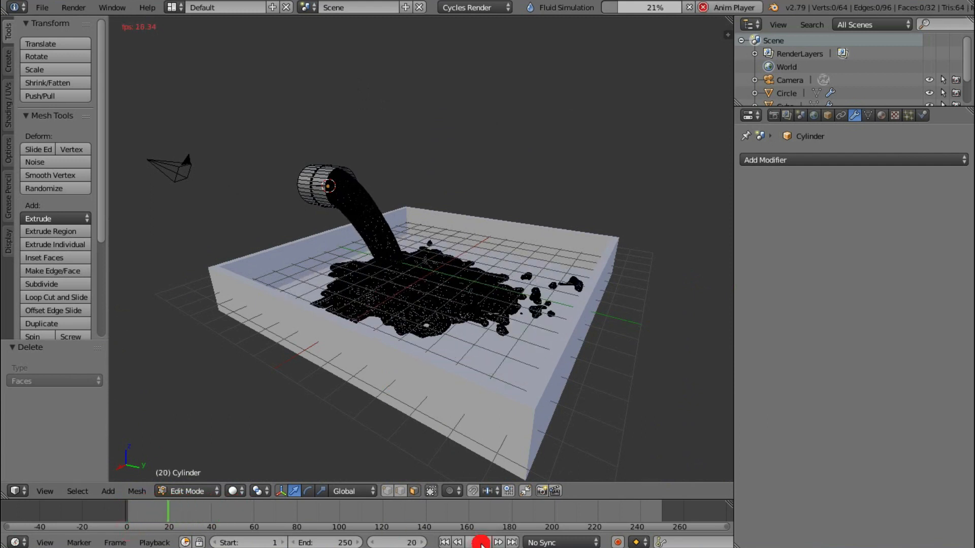
left_click(480, 543)
left_click_drag(219, 505, 140, 510)
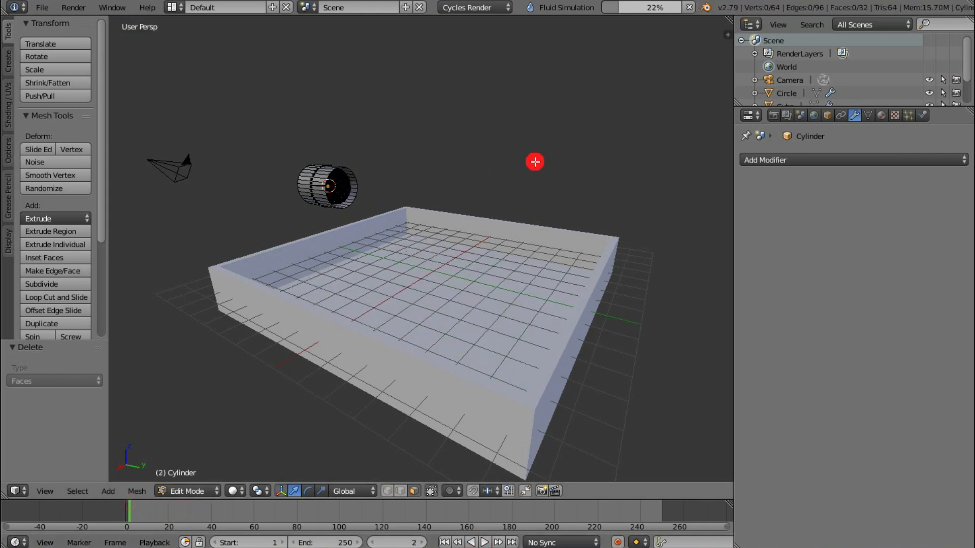
Step: Return the pipe to Object Mode and add a Solidify modifier to it
middle_click_drag(581, 304, 457, 279)
scroll(464, 171, "up", 5)
middle_click_drag(518, 100, 422, 431, "shift")
scroll(448, 295, "up", 5)
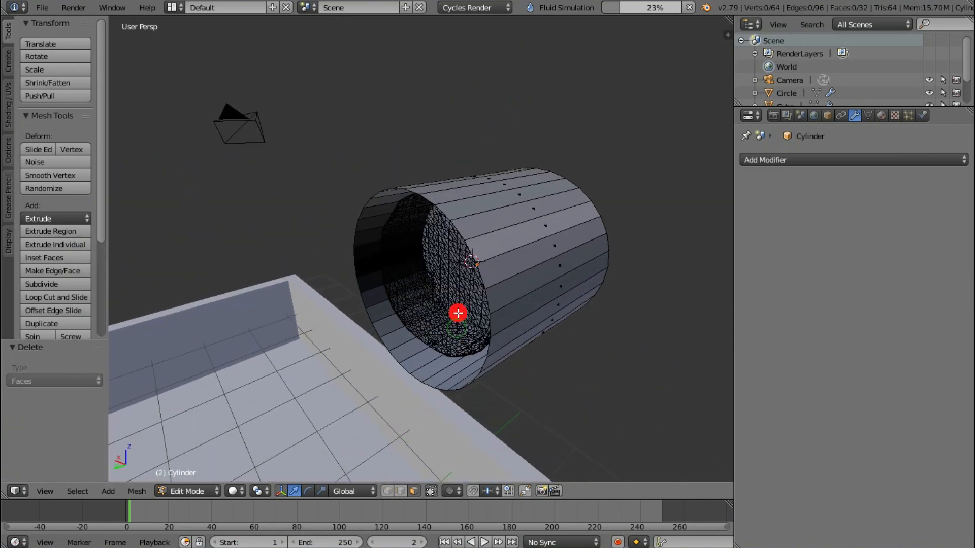
key("Tab")
left_click(796, 159)
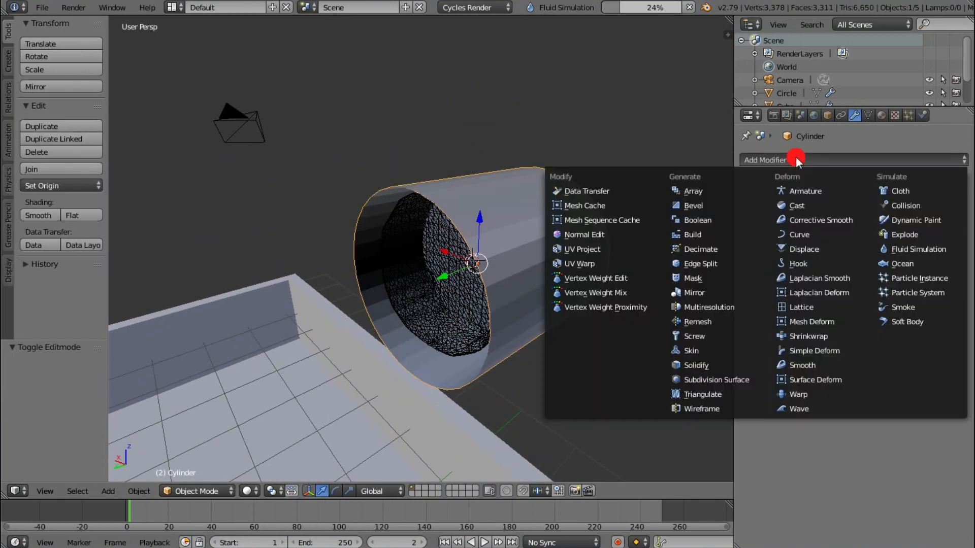
left_click(684, 365)
scroll(541, 313, "up", 1)
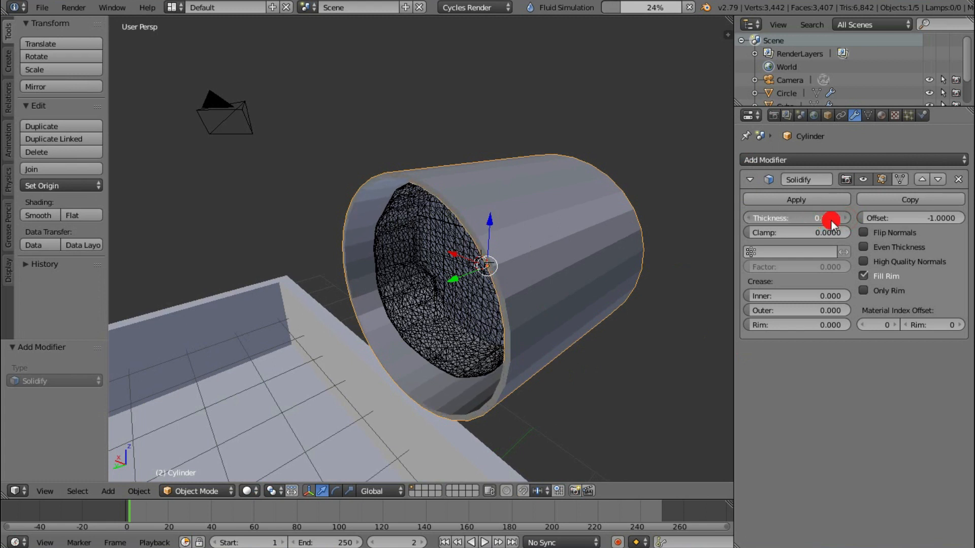
Step: Set the Solidify thickness of the pipe to 0.06 while viewing its open end up close
scroll(488, 323, "down", 2)
middle_click_drag(475, 342, 592, 300)
scroll(397, 235, "up", 8)
middle_click_drag(235, 272, 307, 111, "shift")
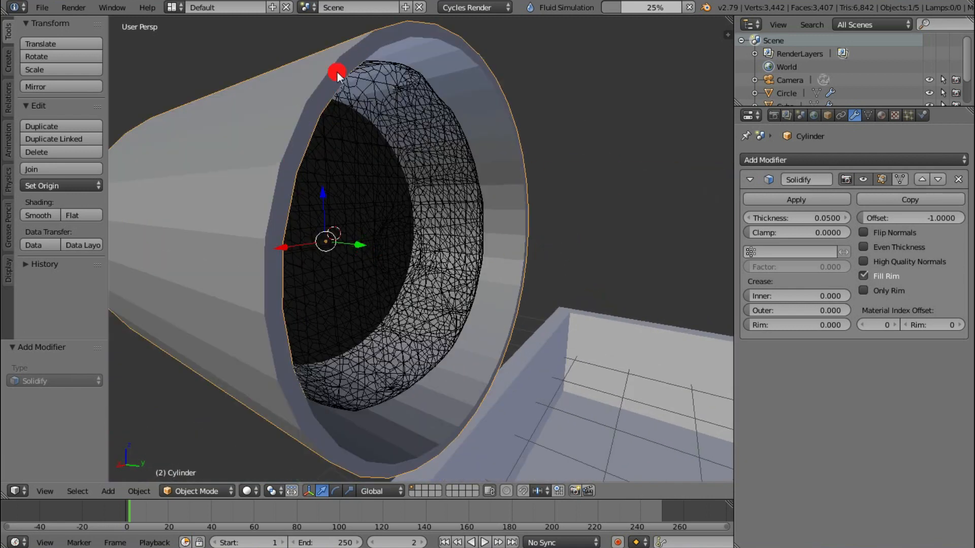
left_click(846, 218)
left_click(846, 218)
left_click(845, 218)
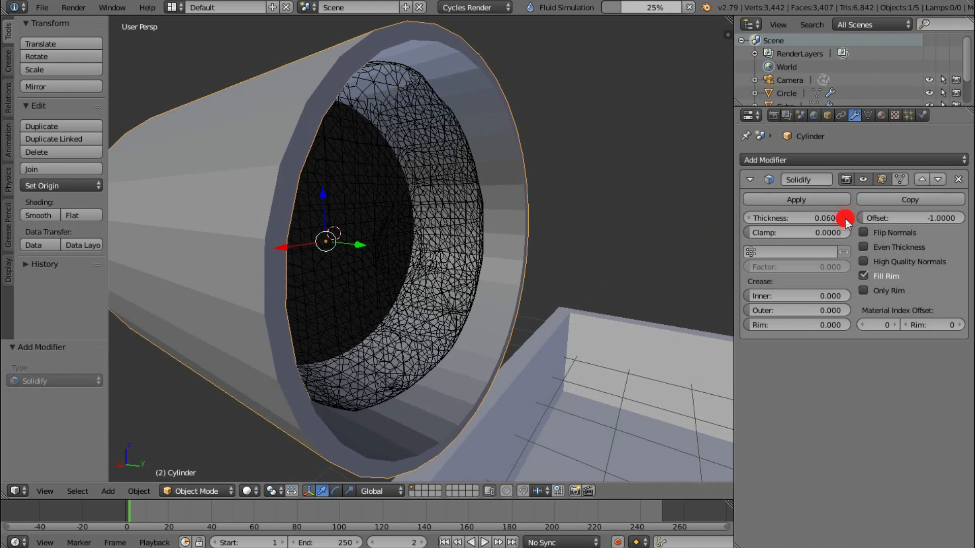
Step: Play back the fluid flowing through the thickened pipe and rewind the timeline to the start
scroll(394, 258, "down", 6)
middle_click_drag(528, 279, 113, 544)
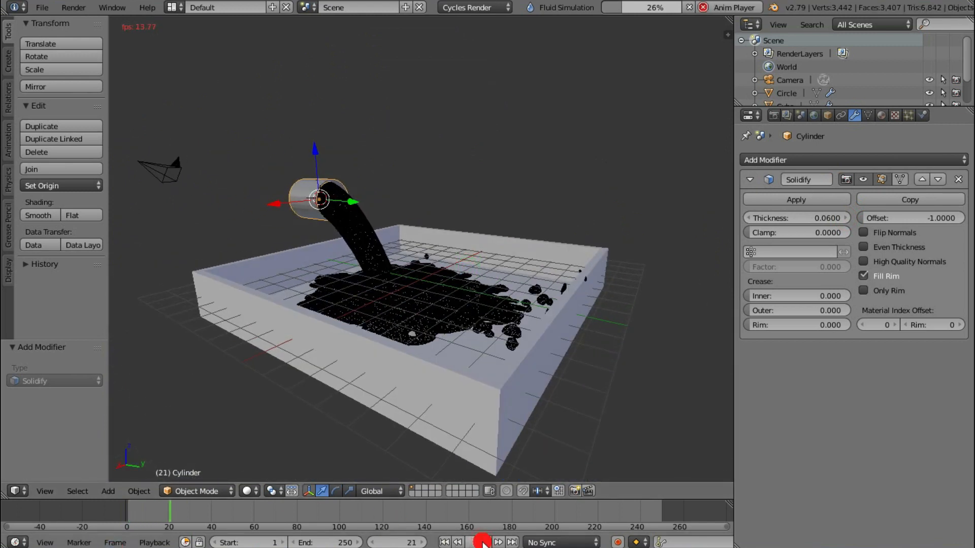
left_click_drag(178, 514, 143, 517)
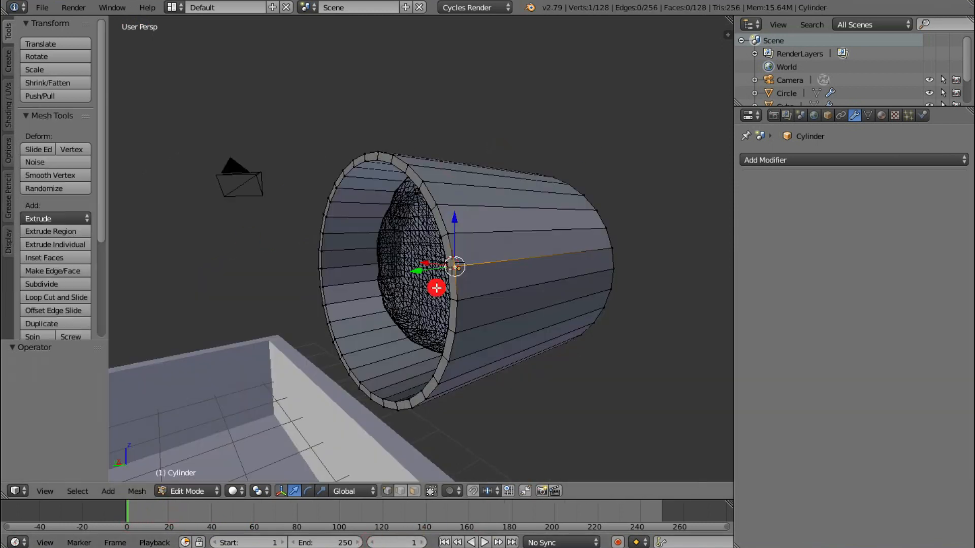
Step: Select the face loops of the pipe's end rims, inner wall and outer wall
middle_click_drag(435, 287, 523, 307)
scroll(523, 307, "up", 2)
scroll(523, 307, "down", 1)
middle_click_drag(624, 307, 560, 243)
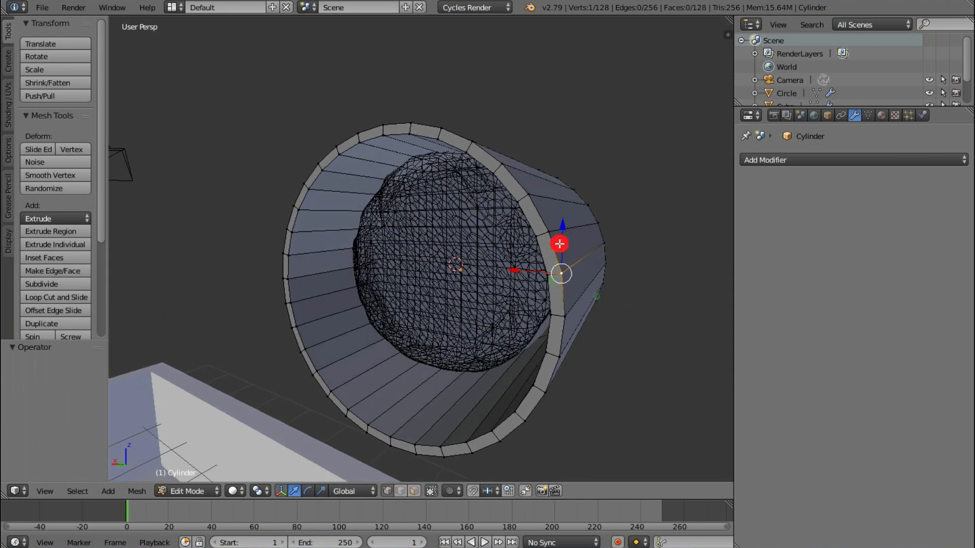
right_click(545, 226, "alt")
right_click(538, 237, "alt+shift")
middle_click_drag(549, 255, 366, 290)
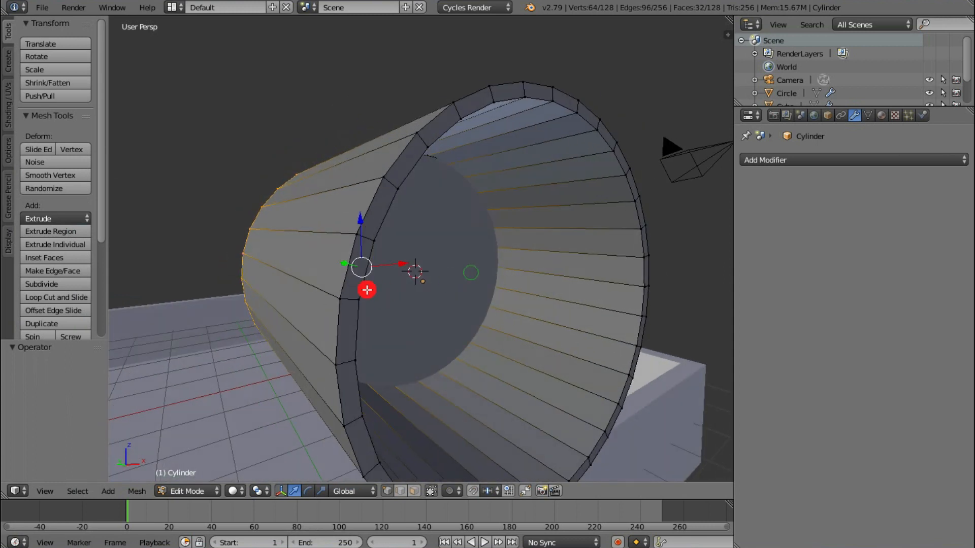
right_click(361, 287, "alt+shift")
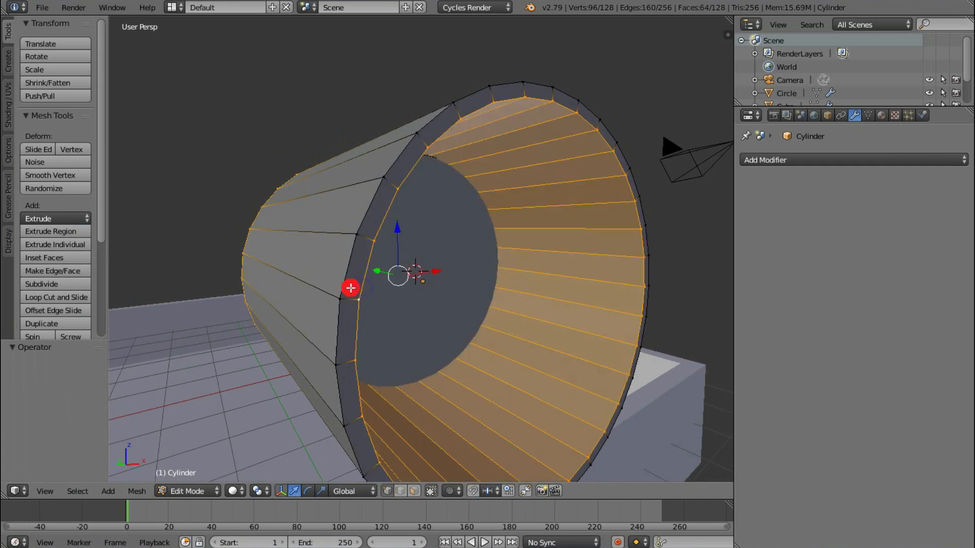
right_click(345, 290, "alt+shift")
Step: Reduce the selection to the face loops of the pipe's two end rims
scroll(390, 296, "down", 4)
middle_click_drag(389, 296, 431, 308)
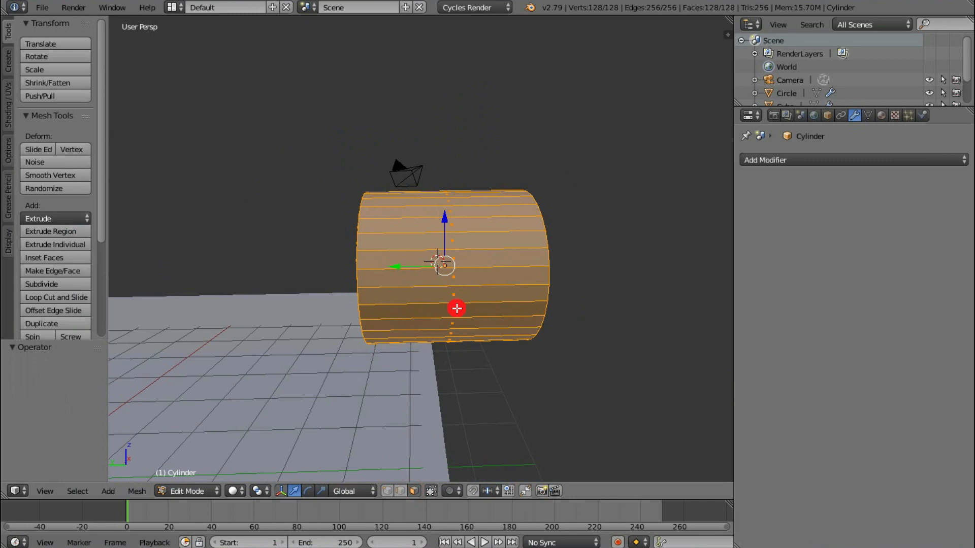
right_click(458, 299, "alt+shift")
middle_click_drag(455, 280, 559, 337)
left_click(387, 491)
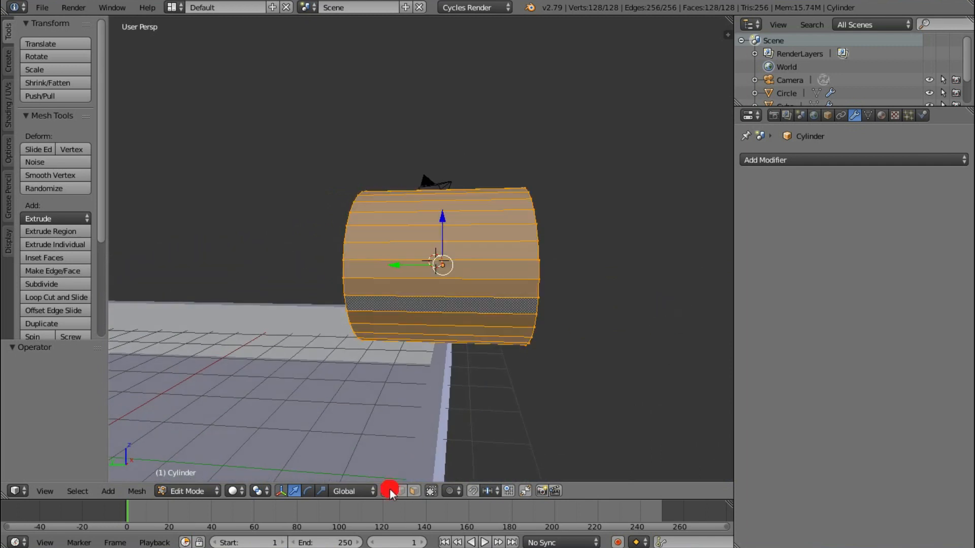
right_click(458, 304, "alt+shift")
middle_click_drag(457, 305, 233, 288)
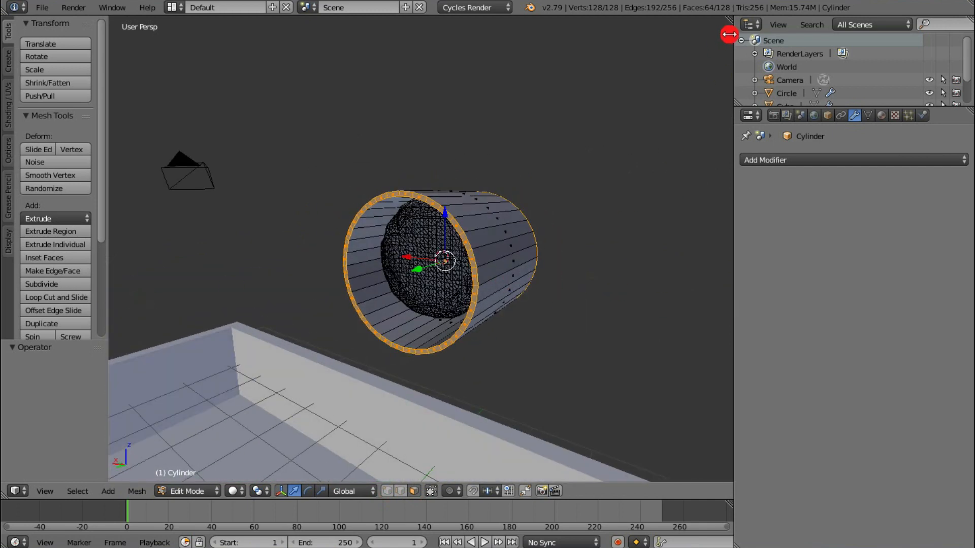
Step: Set the Mean Crease of the selected rim edges to 1.00
left_click(729, 34)
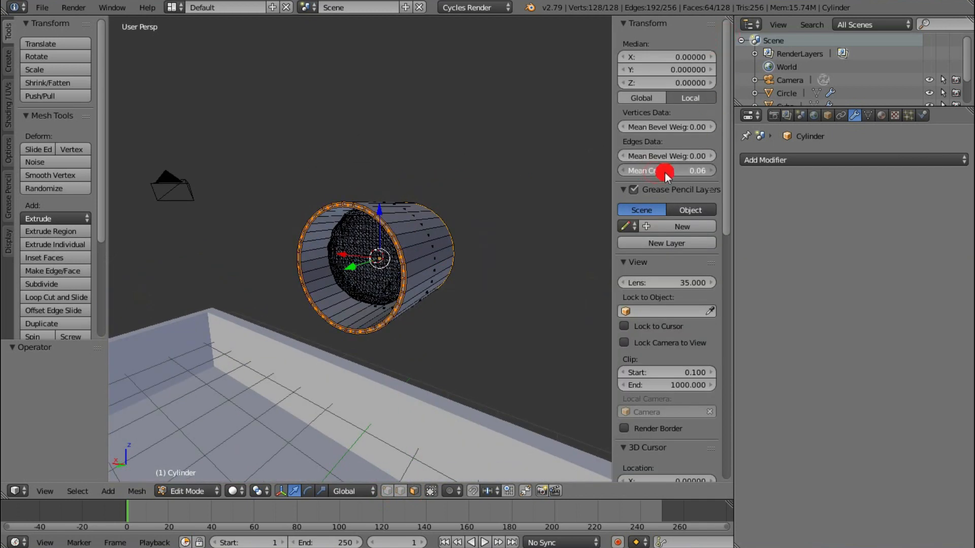
middle_click_drag(602, 205, 575, 289)
middle_click_drag(502, 218, 454, 284)
Step: Add a Subdivision Surface modifier to the pipe with subdivisions of 2 for View and 3 for Render
left_click(826, 160)
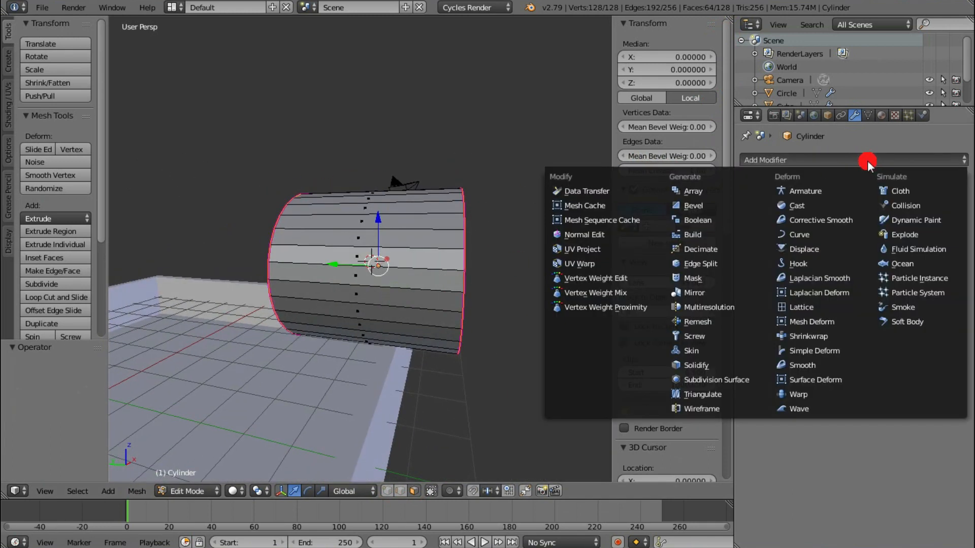
left_click(744, 383)
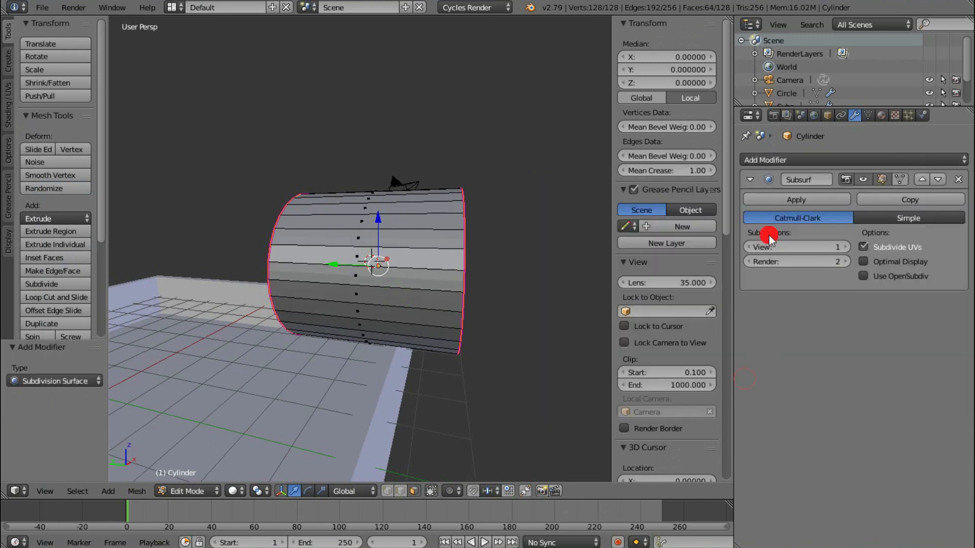
left_click(845, 262)
Step: Deselect the pipe's mesh and examine the subdivided pipe in Object Mode
middle_click_drag(381, 294, 445, 311)
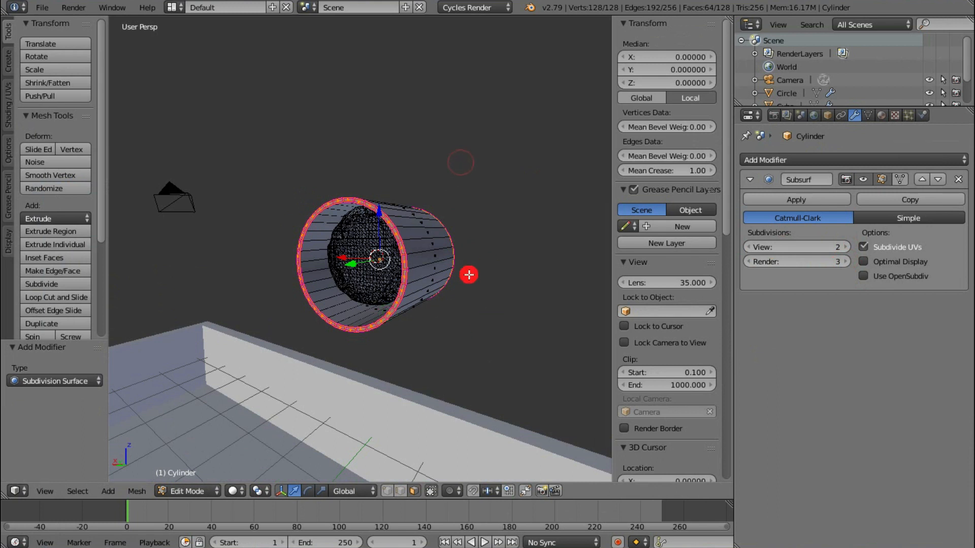
scroll(481, 281, "down", 6)
middle_click_drag(517, 271, 427, 283)
scroll(426, 282, "up", 7)
key("a")
scroll(498, 285, "down", 1)
key("Tab")
Step: In wireframe Edit Mode, select the pipe's rear rim and move it -3.18 along global Y to lengthen the pipe
key("Tab")
key("z")
middle_click_drag(494, 301, 446, 298)
key("b")
left_click_drag(410, 153, 507, 375)
middle_click_drag(482, 330, 420, 279)
key("g")
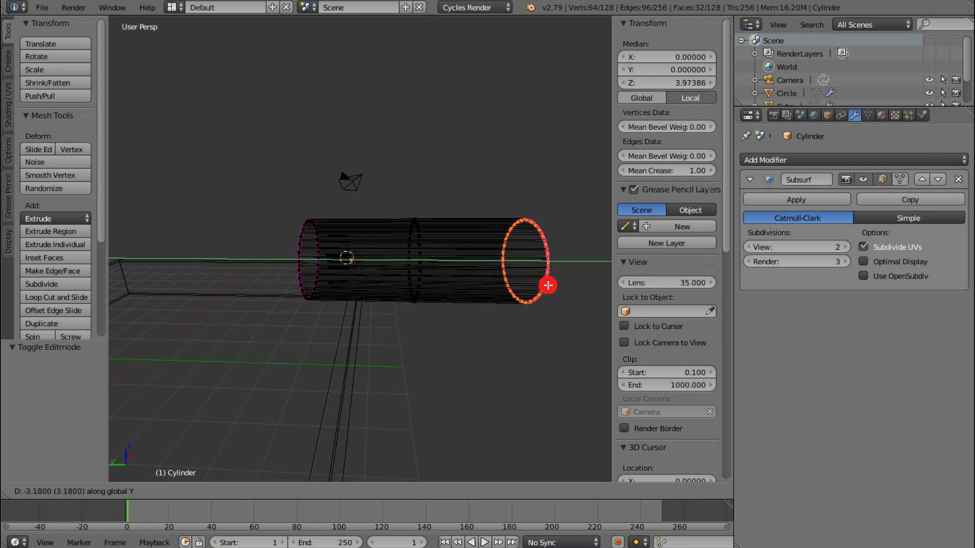
left_click(548, 286)
Step: Return to solid shading and Object Mode, and deselect all objects
scroll(528, 289, "down", 5)
mouse_move(529, 289)
middle_mouse_down()
mouse_move(370, 298)
mouse_move(137, 276)
mouse_move(436, 286)
mouse_move(337, 266)
mouse_move(395, 291)
middle_mouse_up()
scroll(427, 284, "up", 4)
key("z")
key("Tab")
key("a")
scroll(337, 265, "down", 4)
middle_click_drag(456, 280, 382, 266, "shift")
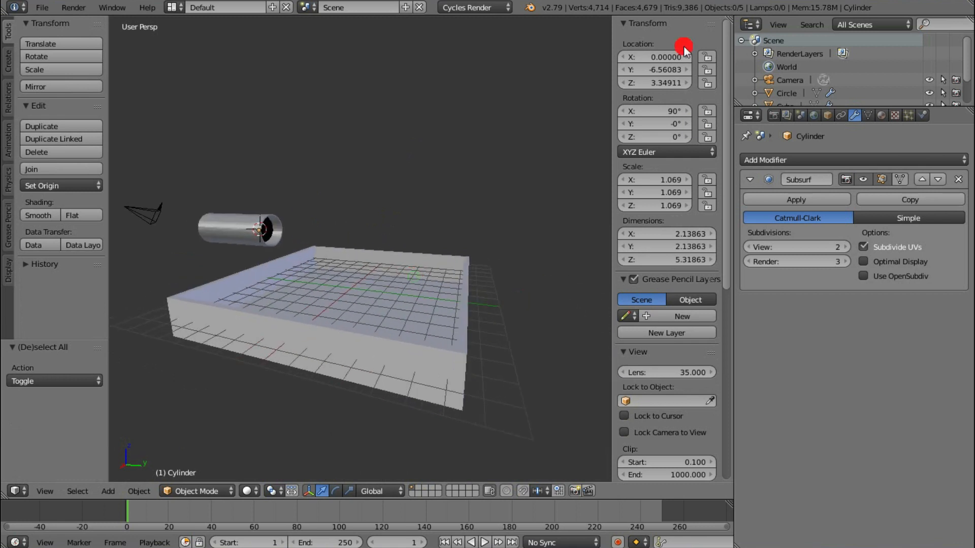
Step: Hide the 3D view's properties region and view the whole pipe and box
left_click_drag(613, 39, 726, 52)
scroll(429, 307, "down", 3)
middle_click_drag(413, 306, 439, 307)
scroll(551, 309, "up", 3)
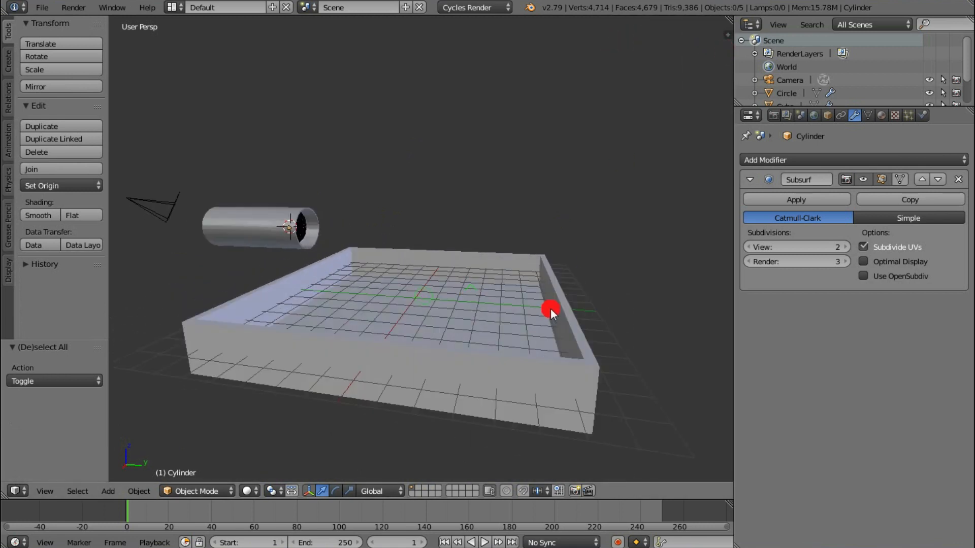
Step: Play the fluid animation, scrub back to frame 25, and examine the liquid pouring from the pipe into the box
right_click(303, 229)
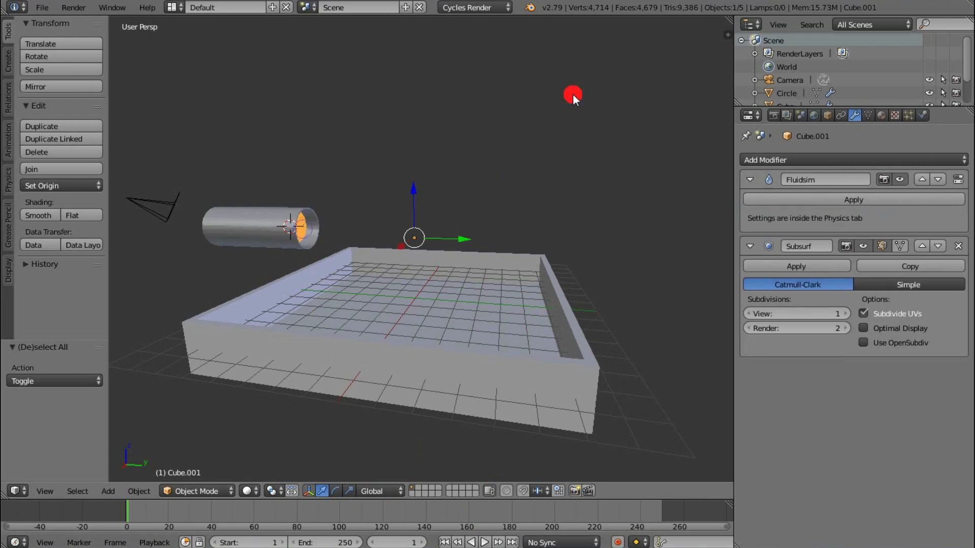
left_click(484, 542)
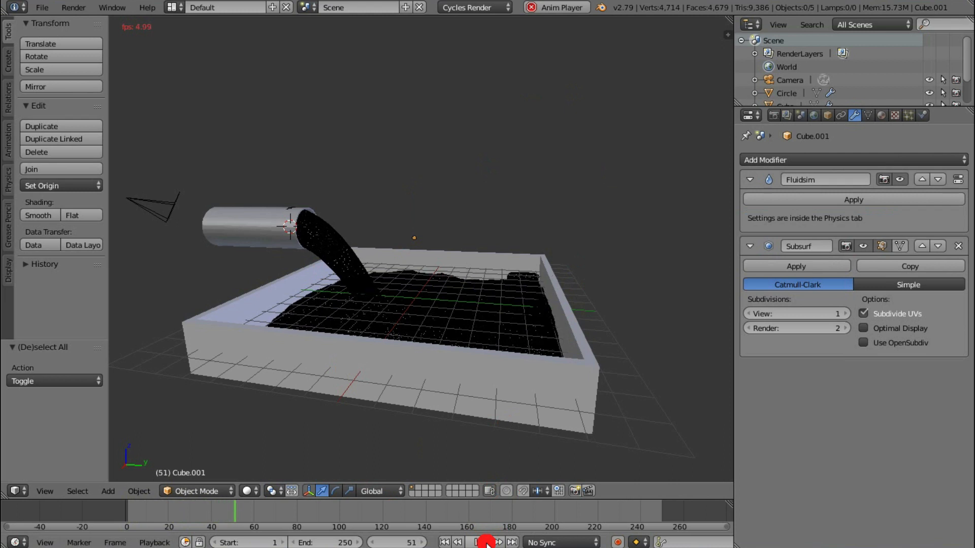
mouse_move(580, 355)
middle_mouse_down()
mouse_move(495, 343)
mouse_move(566, 355)
middle_mouse_up()
left_click_drag(333, 513, 124, 513)
middle_click_drag(438, 362, 530, 362)
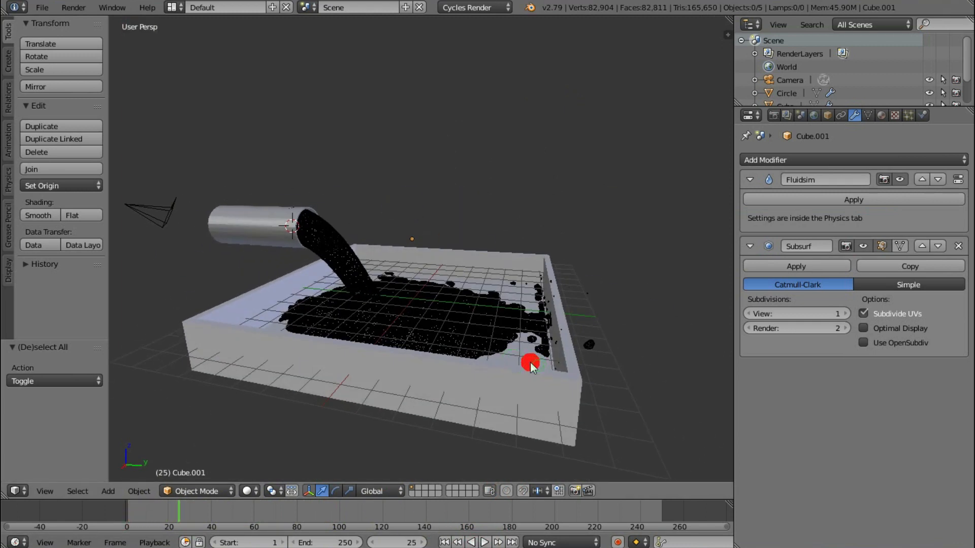
scroll(538, 290, "down", 3)
mouse_move(510, 309)
middle_mouse_down()
mouse_move(470, 313)
mouse_move(498, 308)
middle_mouse_up()
scroll(464, 312, "up", 2)
mouse_move(401, 335)
middle_mouse_down()
mouse_move(337, 294)
mouse_move(257, 303)
mouse_move(374, 276)
mouse_move(341, 283)
mouse_move(325, 315)
middle_mouse_up()
Step: Add a plane for the backdrop and rotate it 90° about the X axis to stand upright
left_click(108, 491)
left_click(131, 475)
left_click(218, 349)
middle_click_drag(223, 353, 457, 261)
left_click_drag(734, 227, 866, 227)
middle_click_drag(718, 235, 621, 248)
type("rx90")
key("Return")
Step: Scale the upright plane by about 3.54 and move it -2.11 along global Y
middle_click_drag(616, 218, 453, 283)
key("s")
left_click(584, 309)
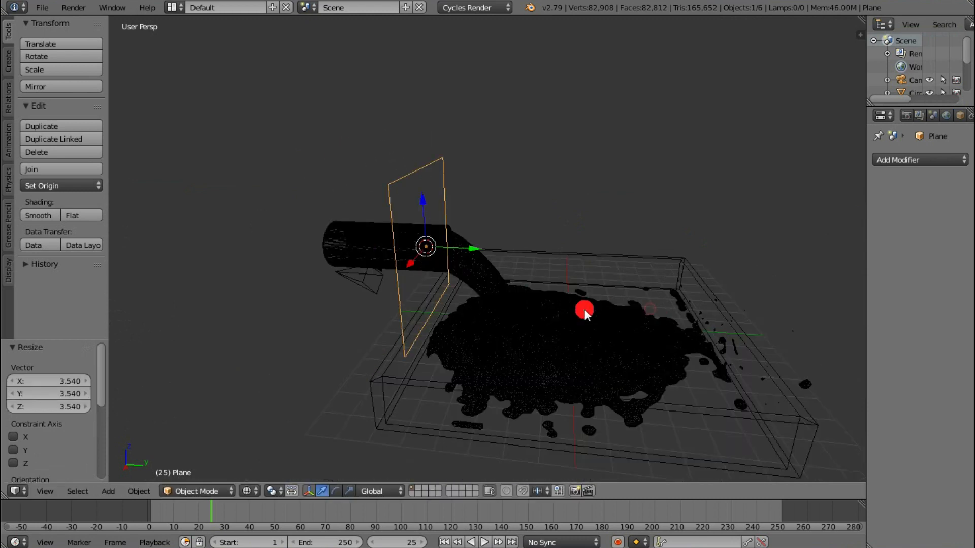
key("z")
mouse_move(583, 311)
middle_mouse_down()
mouse_move(561, 315)
mouse_move(468, 264)
middle_mouse_up()
key("g")
key("y")
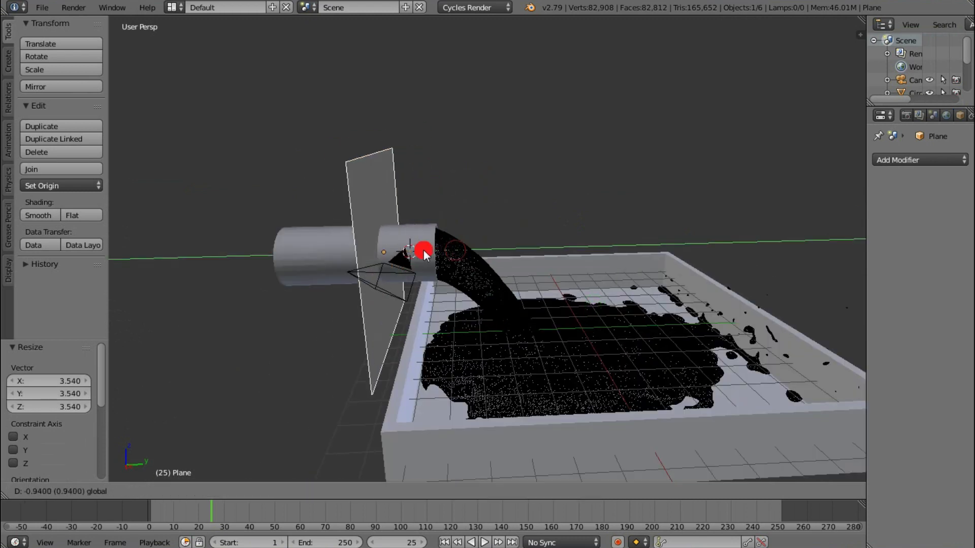
left_click(470, 268)
scroll(523, 300, "down", 5)
Step: Scale the plane by about 1.591, and widen it further with scaling locked on Z
key("s")
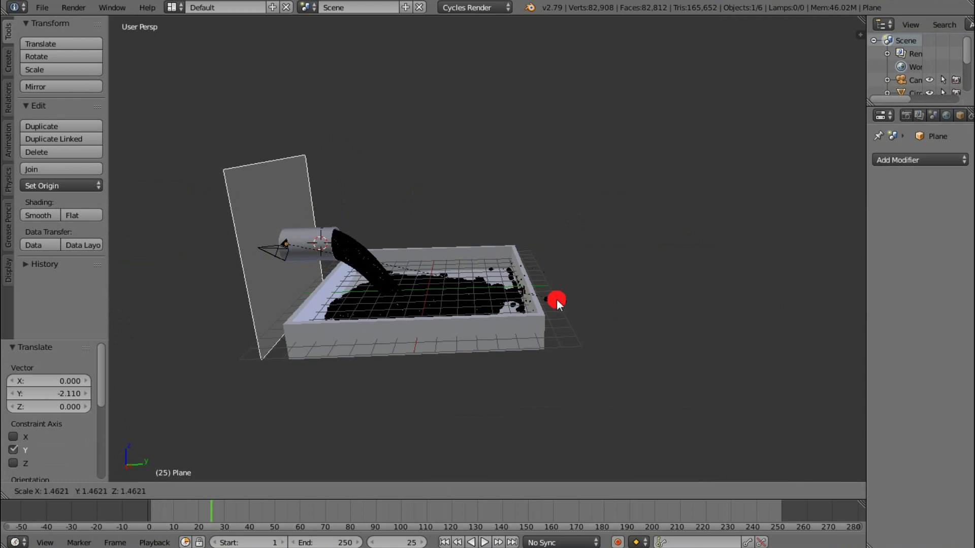
left_click(581, 298)
middle_click_drag(580, 298, 513, 279)
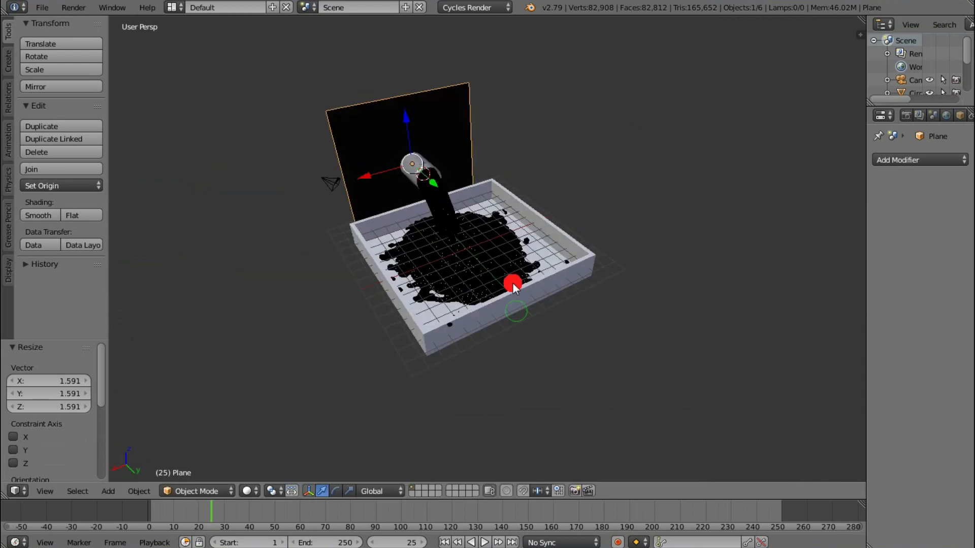
key("s")
key("shift+z")
left_click(614, 291)
Step: Move the plane forward along global Y by 1.664 and another 0.338, up to the box's rear wall
middle_click_drag(613, 291, 440, 291)
scroll(403, 279, "up", 2)
key("g")
key("y")
left_click(344, 251)
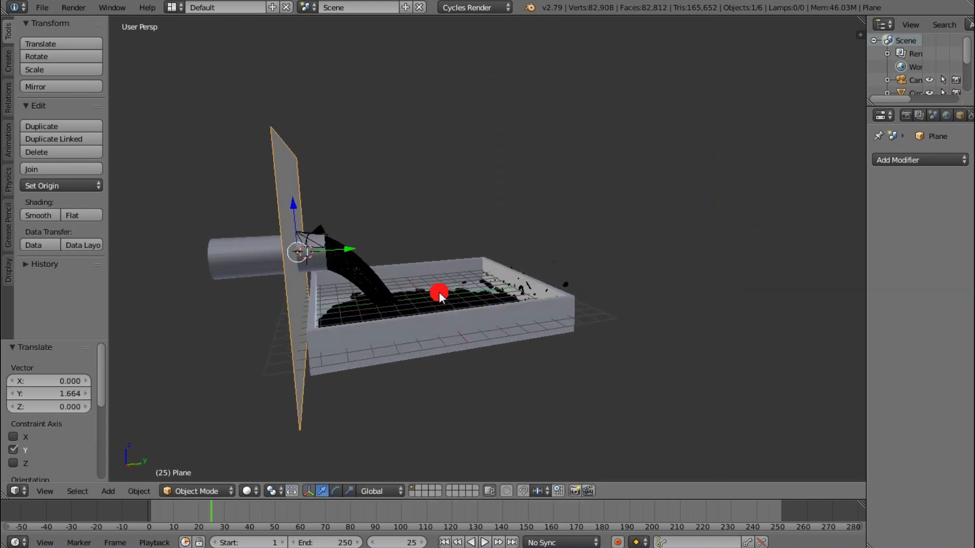
key("g")
key("y")
left_click(351, 251)
middle_click_drag(350, 250, 437, 292)
scroll(429, 318, "up", 2)
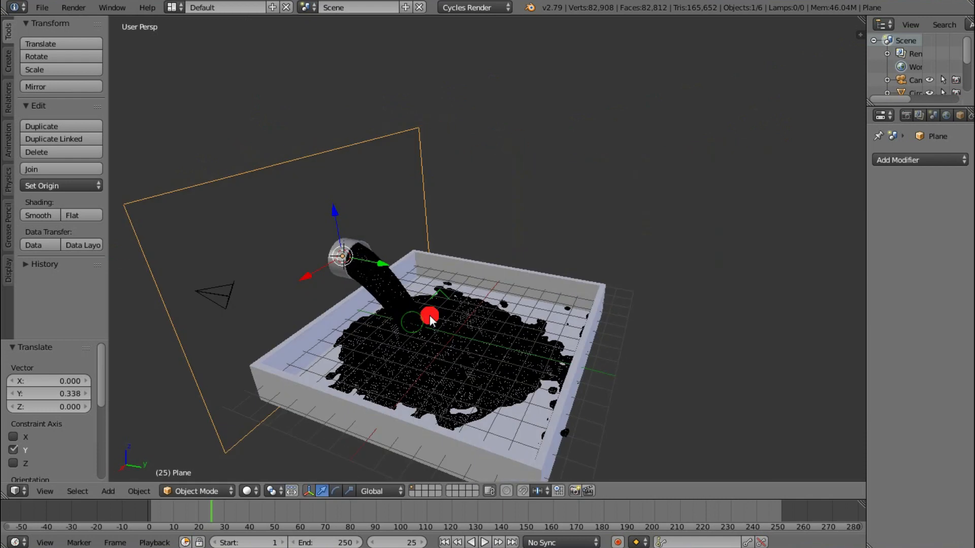
Step: In Edit Mode, extrude the plane's far vertical edge and lower edge along global Y into a side wall and floor, and return to Object Mode
left_click(196, 491)
left_click(198, 463)
middle_click_drag(355, 333, 434, 308)
key("a")
right_click(417, 205)
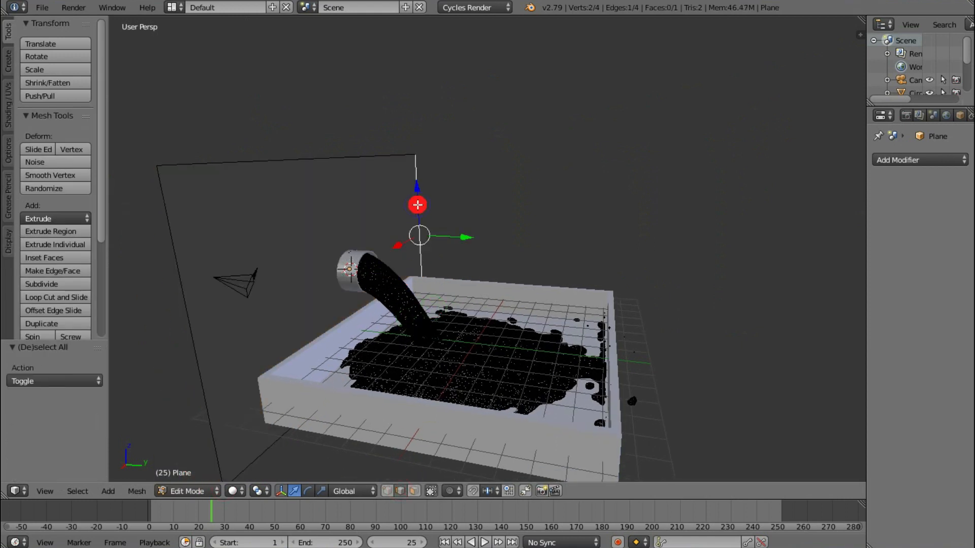
scroll(372, 366, "down", 3)
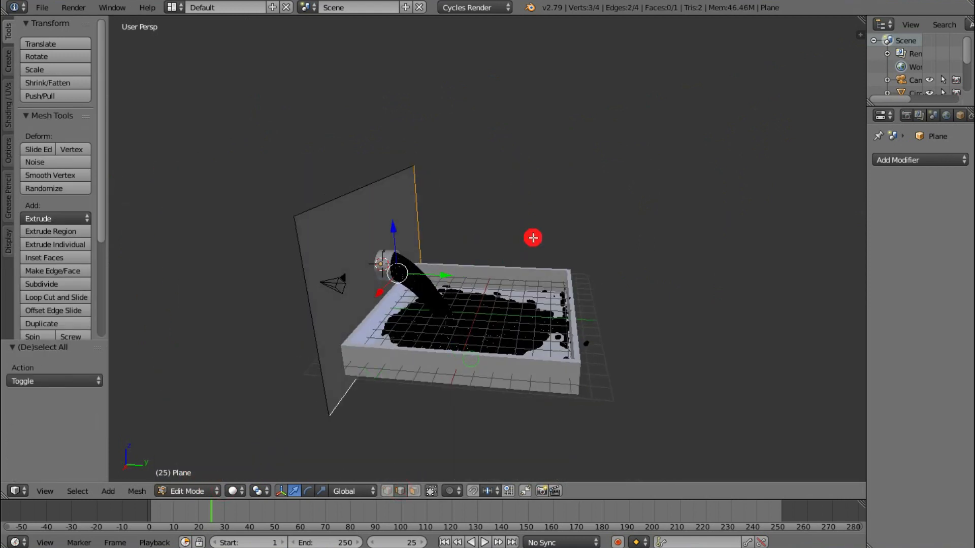
key("e")
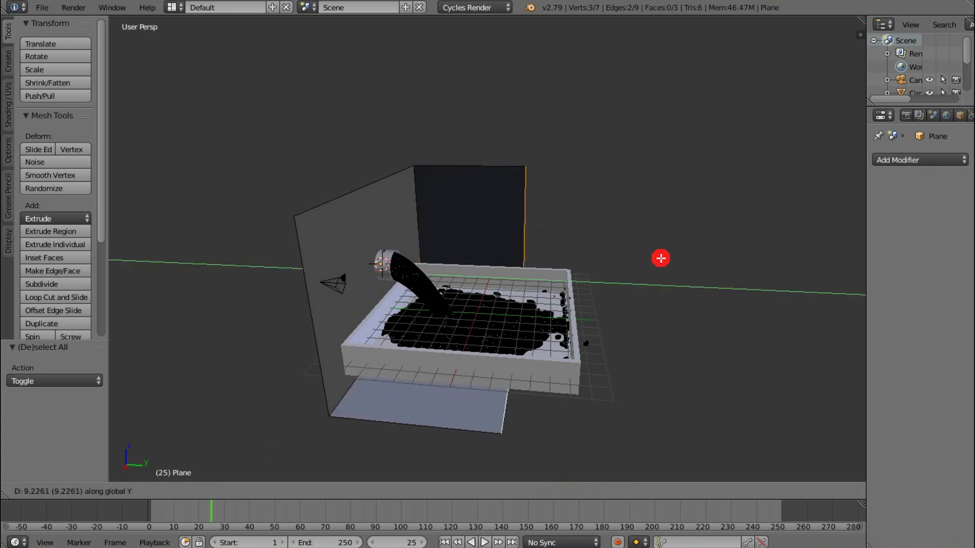
left_click(741, 276)
middle_click_drag(739, 289, 498, 331)
left_click(203, 487)
left_click(203, 476)
Step: Raise the backdrop along Z until its floor meets the box's underside, finishing with a 0.034 adjustment, and deselect it
middle_click_drag(203, 476, 427, 299)
left_click_drag(303, 199, 299, 179)
middle_click_drag(388, 248, 449, 308)
scroll(449, 307, "up", 2)
left_click_drag(264, 167, 263, 164)
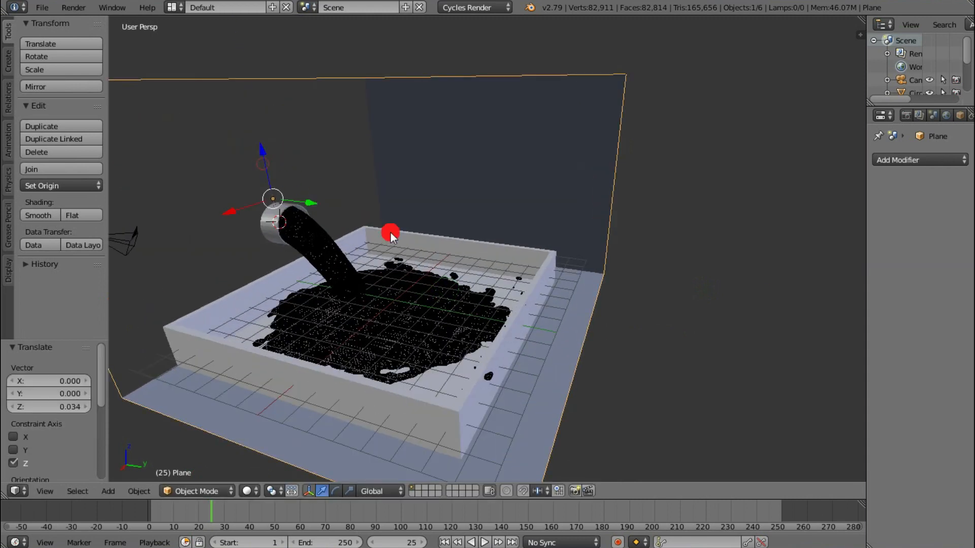
key("a")
Step: Play the fluid animation from the start and examine the pour against the backdrop
scroll(555, 298, "down", 3)
middle_click_drag(554, 298, 596, 321)
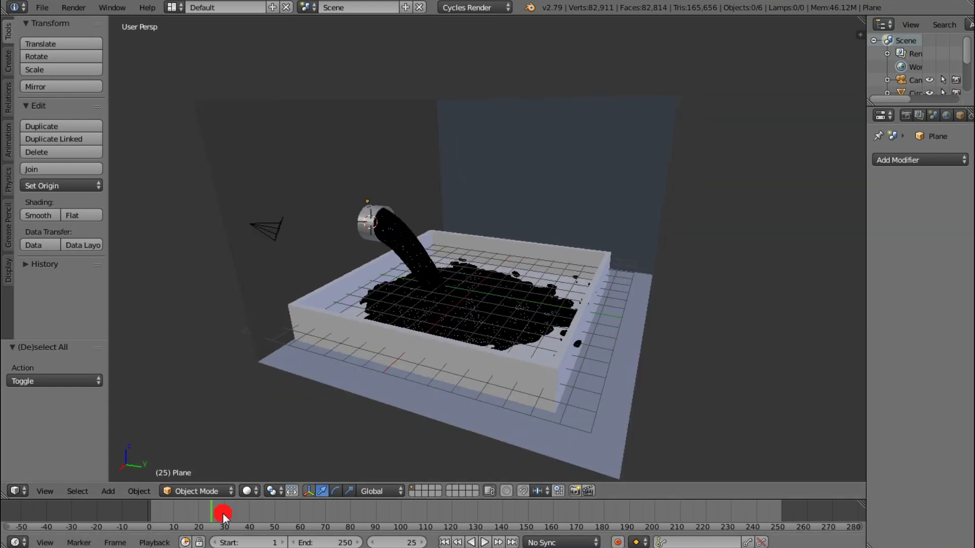
left_click_drag(215, 511, 145, 511)
left_click(485, 542)
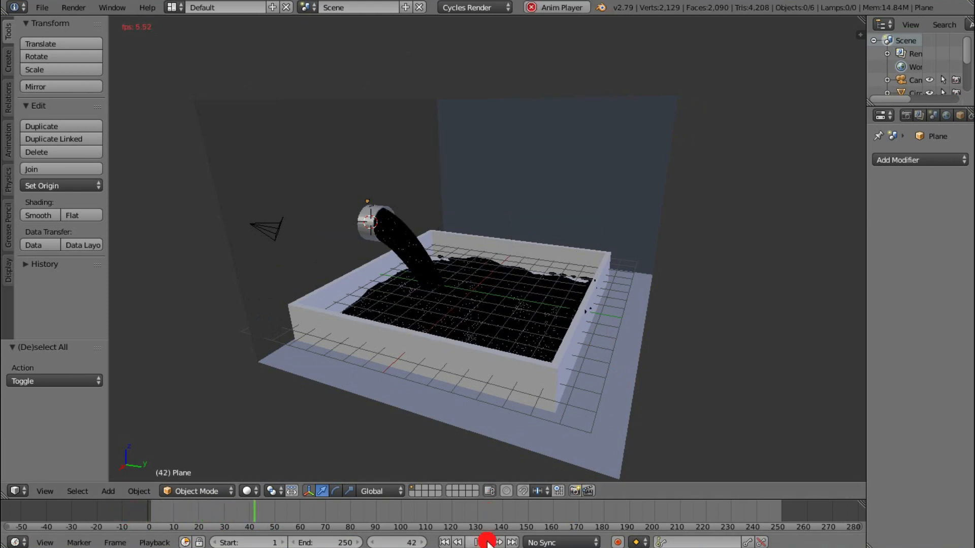
left_click(486, 542)
middle_click_drag(480, 209, 471, 320)
Step: Select the backdrop and enlarge it in X and Y only, keeping its height
right_click(562, 189)
scroll(544, 233, "down", 5)
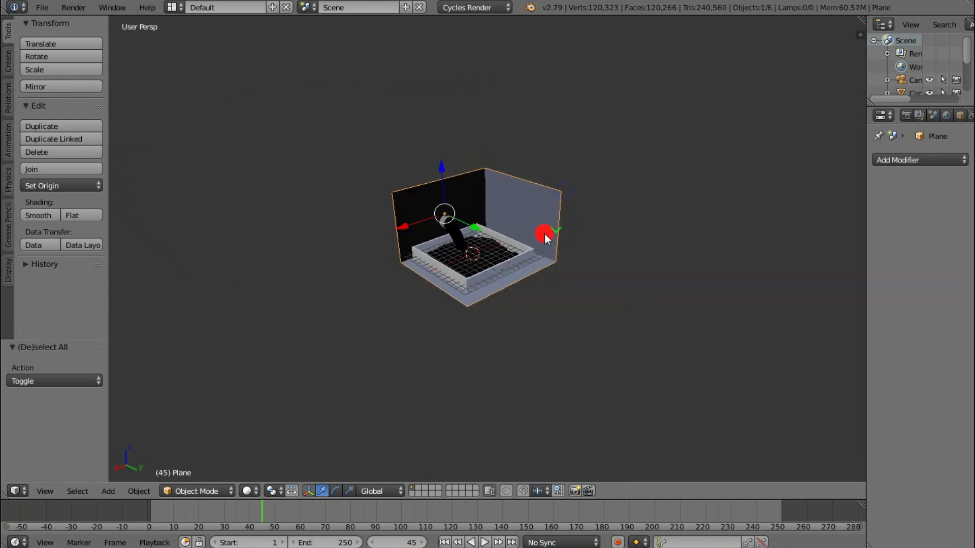
scroll(544, 233, "up", 2)
key("s")
key("shift+z")
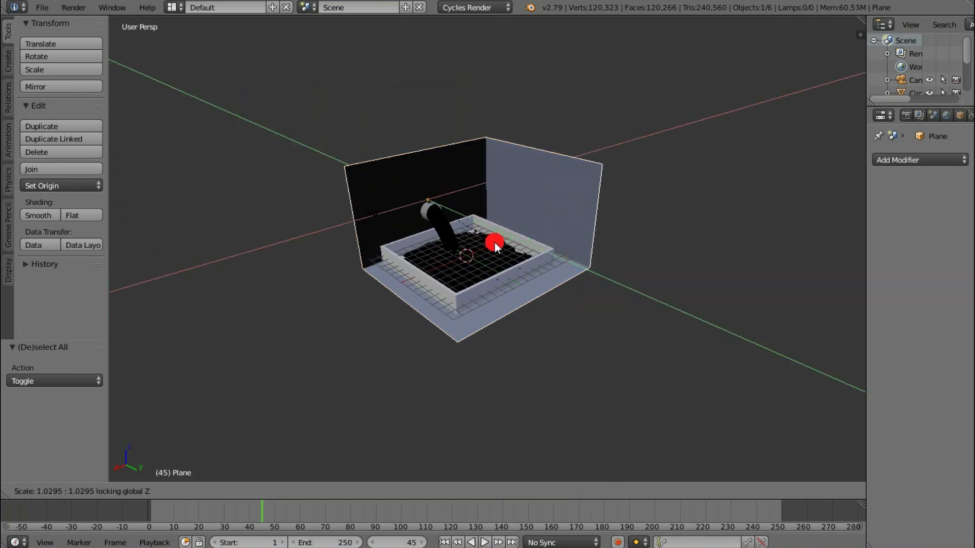
left_click(497, 262)
Step: Move the enlarged backdrop 1.278 along global X
middle_click_drag(497, 262, 435, 322)
key("g")
key("x")
left_click(401, 284)
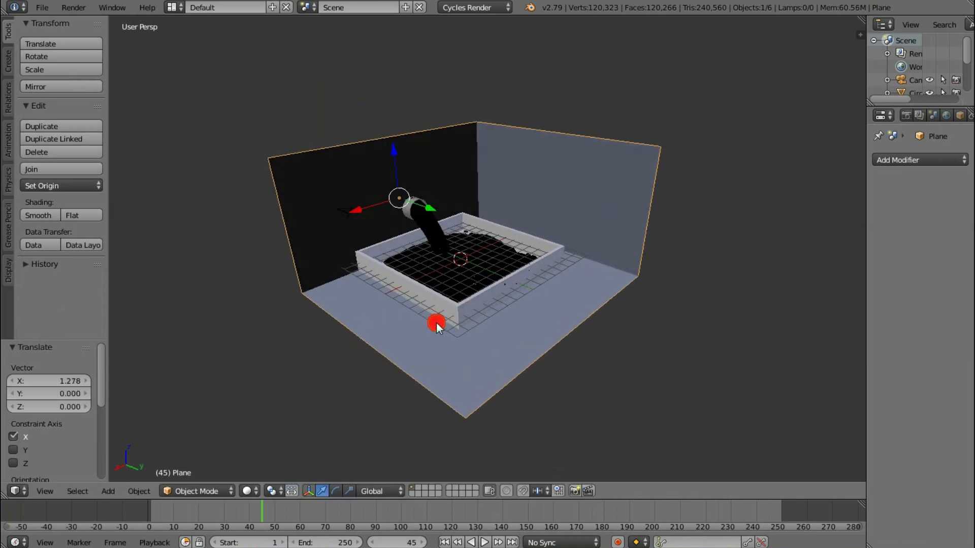
Step: Align the backdrop with the box's underside and rear face by moving it -0.045 along Z and 0.068 along Y, and deselect it
key("KP_1")
key("KP_3")
key("KP_5")
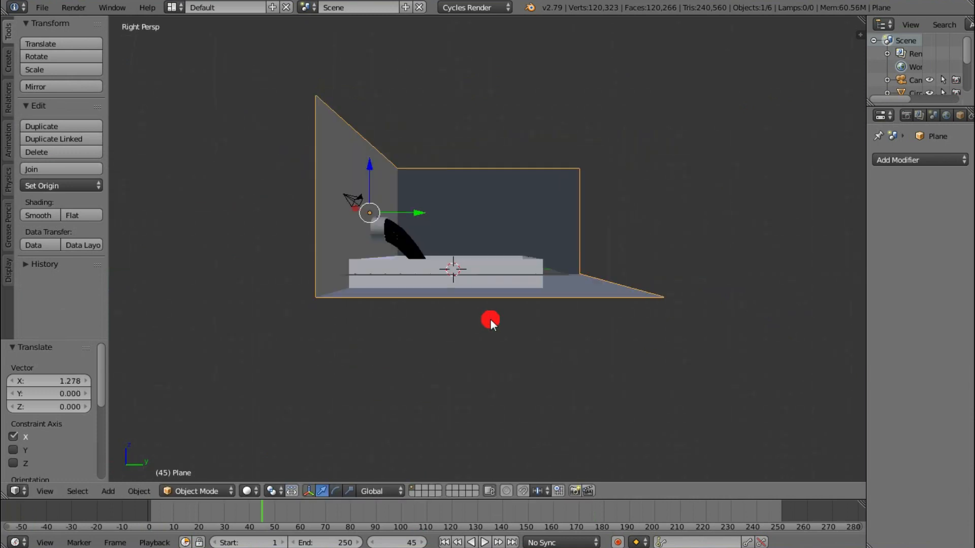
key("KP_5")
scroll(495, 316, "up", 4)
scroll(480, 319, "up", 1)
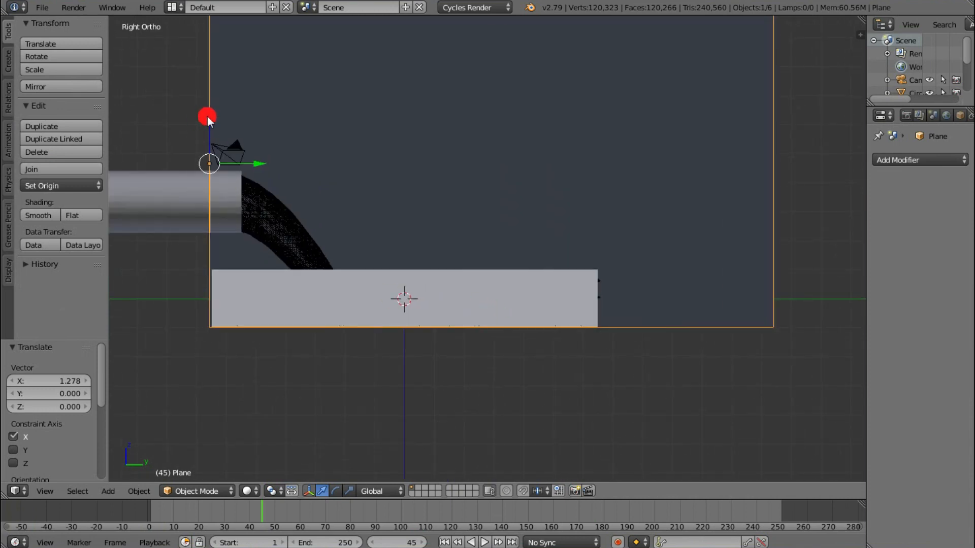
key("g")
key("z")
left_click(204, 117)
key("g")
key("y")
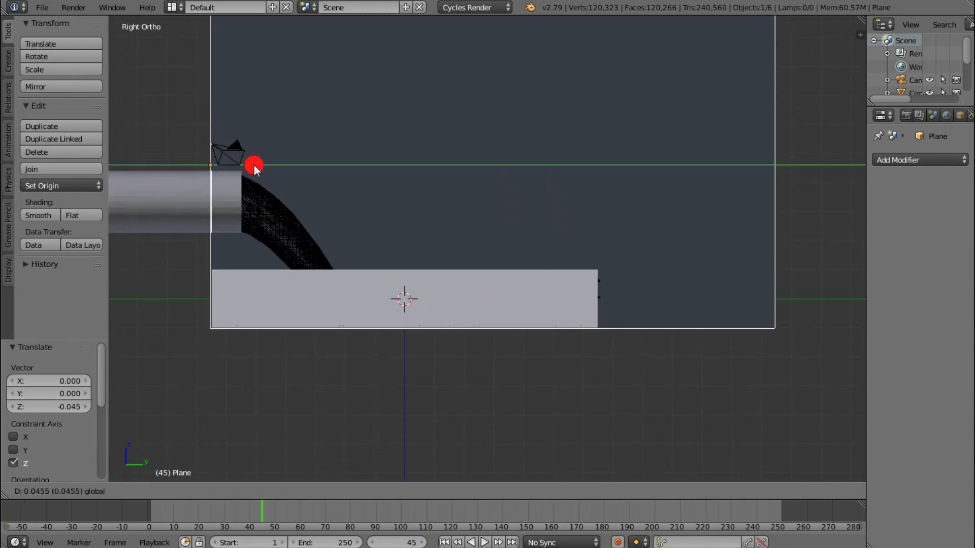
left_click(255, 165)
scroll(540, 256, "down", 5)
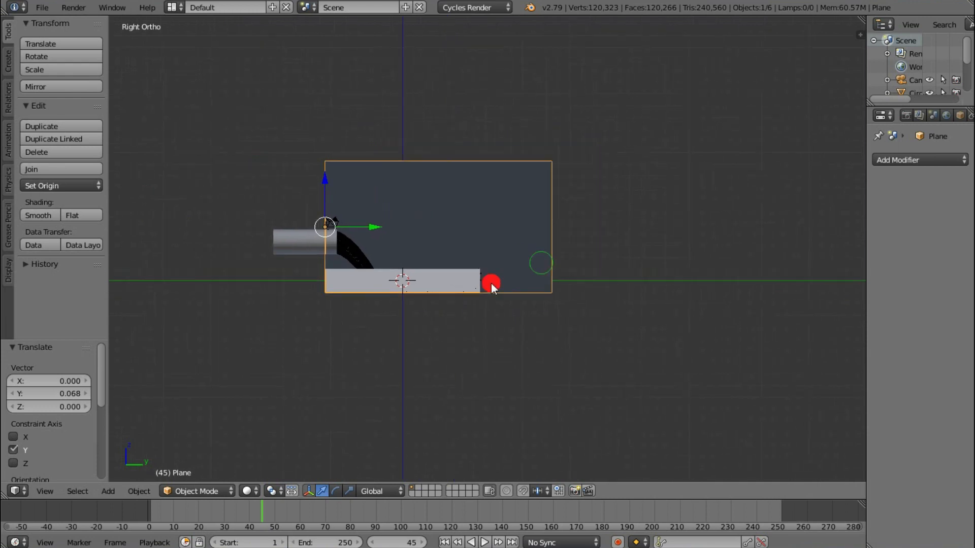
key("a")
Step: Scrub through the animation's first frames and examine the pipe, box and backdrop together
scroll(492, 281, "up", 2)
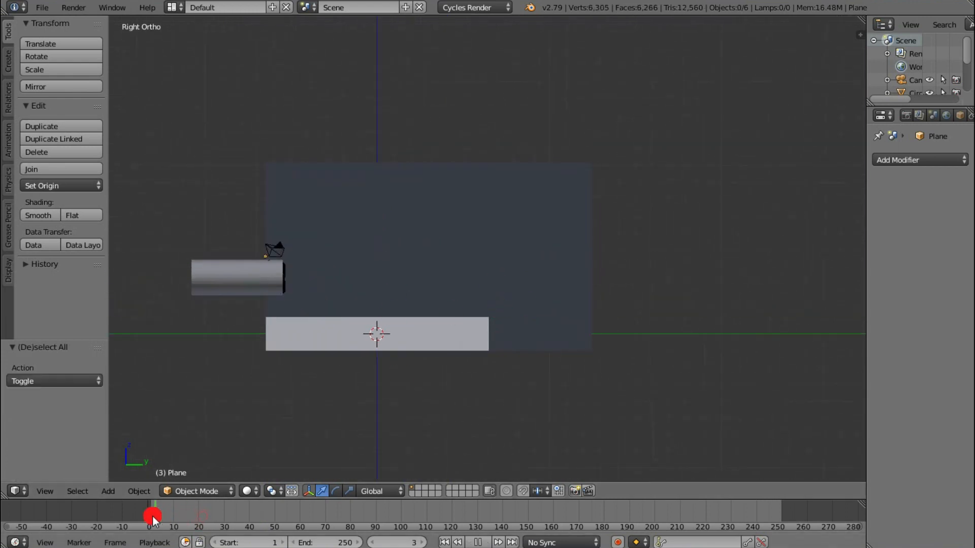
left_click_drag(201, 515, 201, 515)
middle_click_drag(538, 284, 532, 306)
middle_click_drag(449, 309, 503, 285, "shift")
scroll(509, 285, "down", 1)
Step: Try the Blender Render engine while playing the fluid animation from the start, and return to Cycles Render
left_click(486, 8)
left_click(506, 24)
middle_click_drag(583, 243, 536, 240)
scroll(537, 240, "up", 2)
mouse_move(511, 327)
middle_mouse_down()
mouse_move(497, 318)
mouse_move(507, 320)
middle_mouse_up()
scroll(528, 311, "up", 1)
left_click_drag(321, 526, 150, 526)
left_click(484, 542)
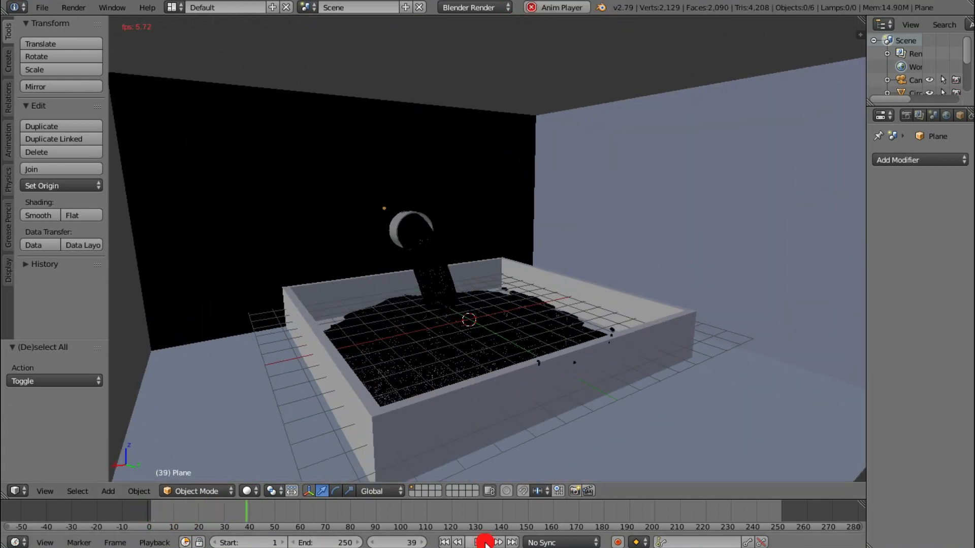
left_click(484, 542)
left_click(495, 8)
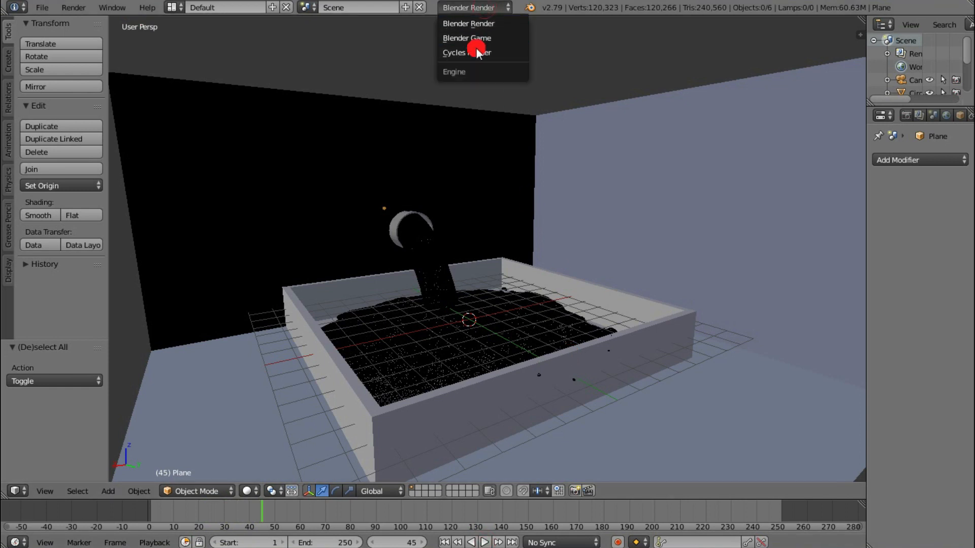
left_click(501, 54)
scroll(500, 281, "down", 3)
middle_click_drag(503, 373, 531, 370)
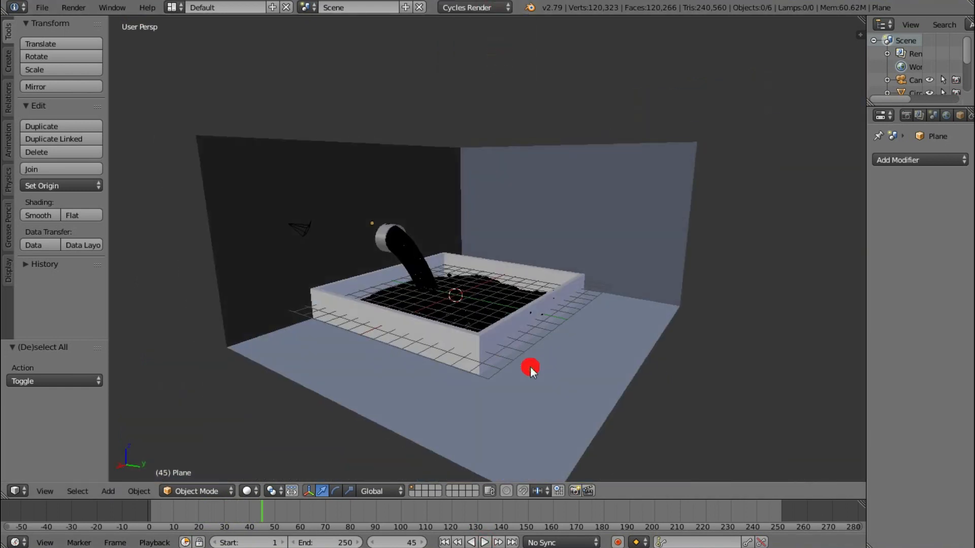
Step: Give the fluid object a new material with a Glass BSDF surface and an IOR of 1.330
scroll(381, 283, "up", 1)
middle_click_drag(422, 299, 465, 366)
right_click(492, 294)
middle_click_drag(491, 294, 592, 292)
left_click_drag(864, 205, 768, 213)
left_click(914, 116)
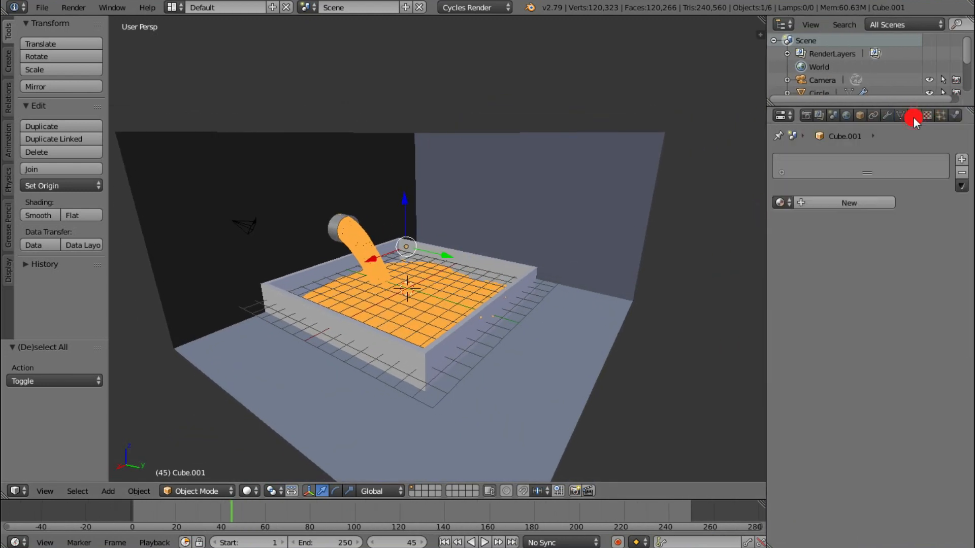
left_click(847, 200)
left_click(901, 275)
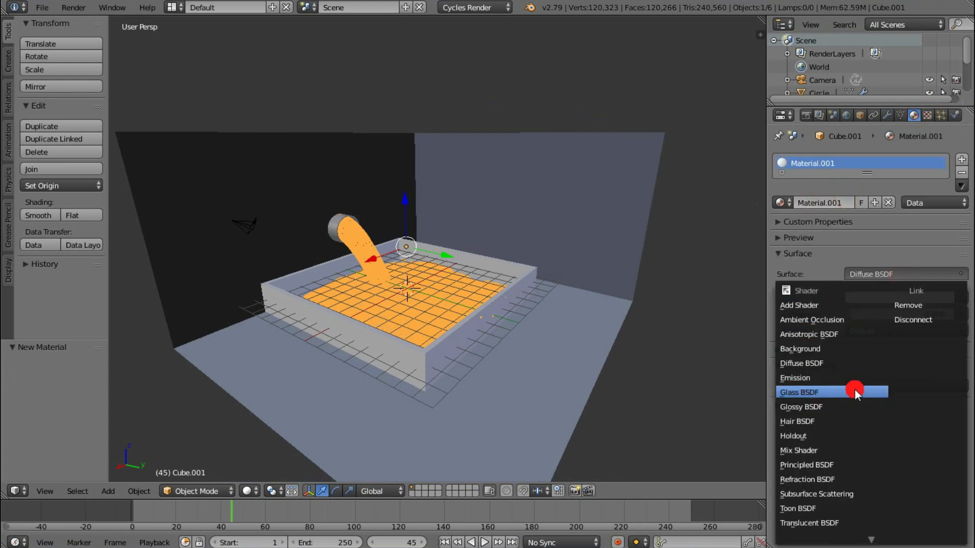
left_click(819, 394)
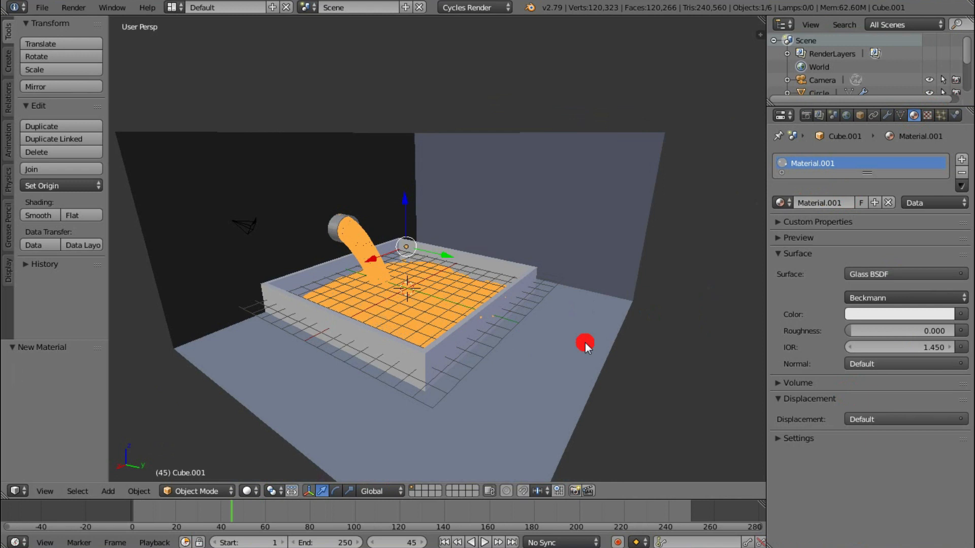
middle_click_drag(495, 359, 492, 357)
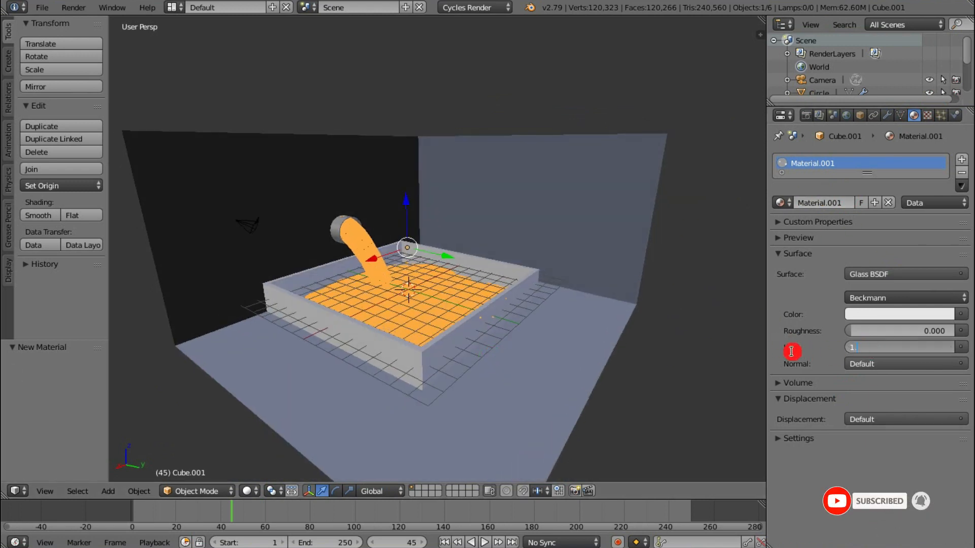
middle_click_drag(619, 331, 492, 311)
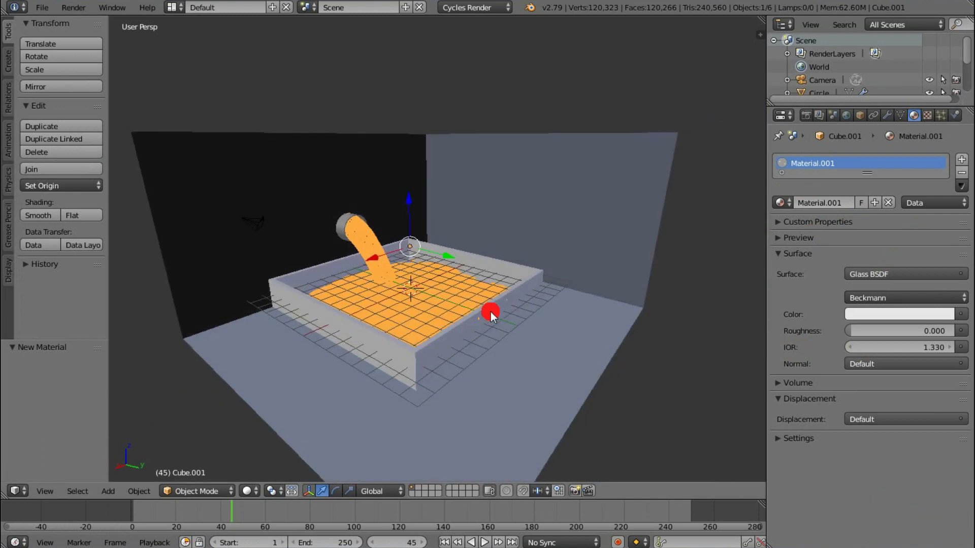
Step: Add a Sun lamp to the scene and set its size to 1
left_click(109, 491)
mouse_move(144, 474)
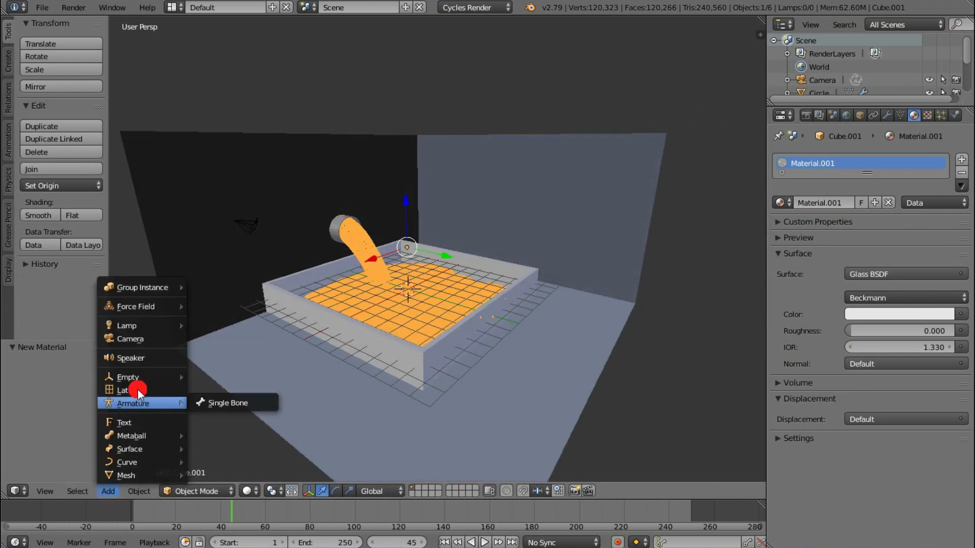
mouse_move(147, 327)
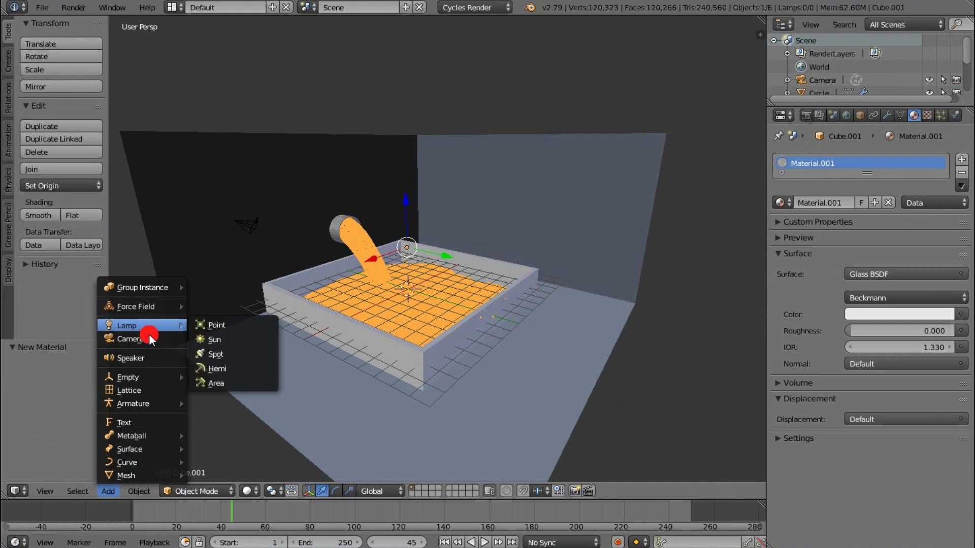
left_click(245, 339)
left_click(821, 242)
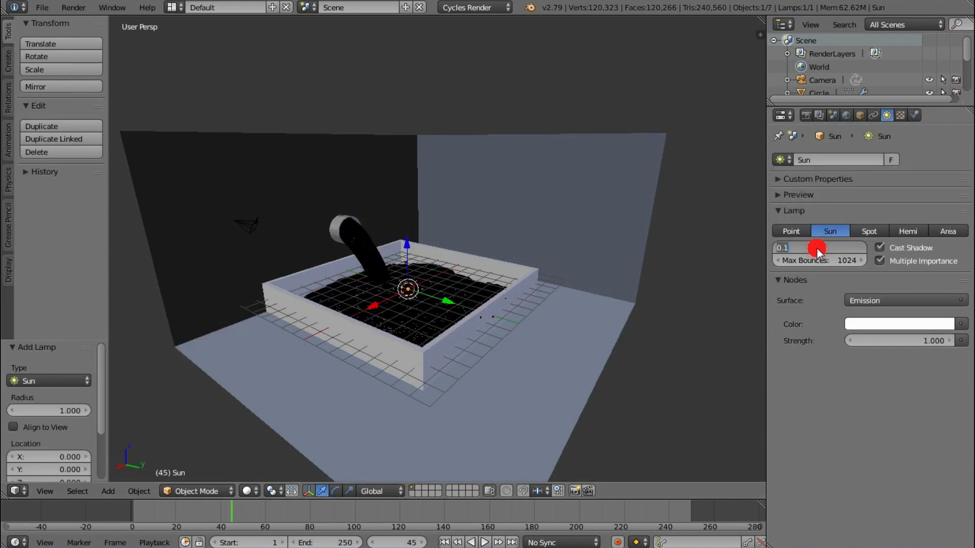
type("1")
key("Return")
Step: Preview the scene in Rendered viewport shading and examine the lit liquid and box up close
middle_click_drag(539, 356, 501, 349)
middle_click_drag(473, 294, 283, 453)
left_click(250, 490)
left_click(272, 401)
scroll(378, 312, "up", 3)
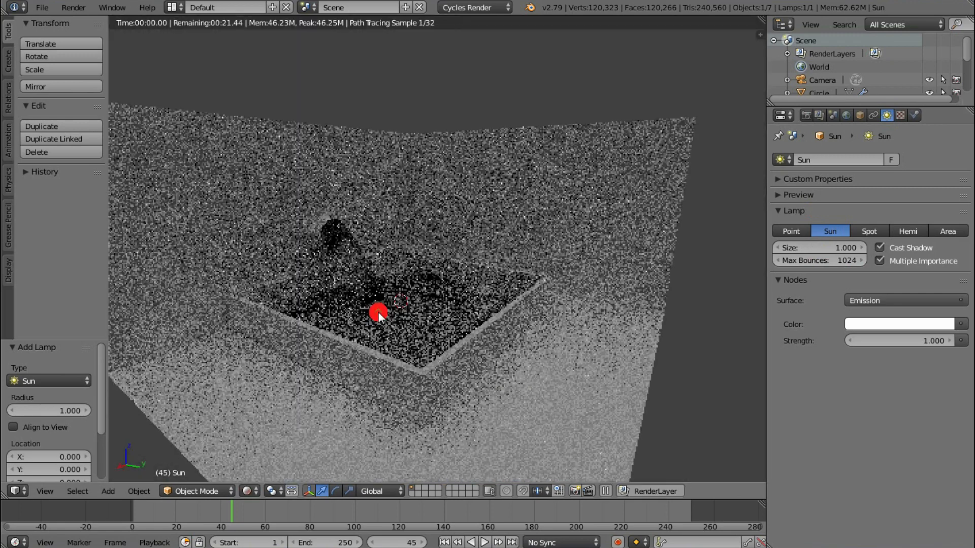
Step: Return the viewport to Solid shading and set the Sun lamp's emission strength to 6
middle_click_drag(389, 352, 534, 347)
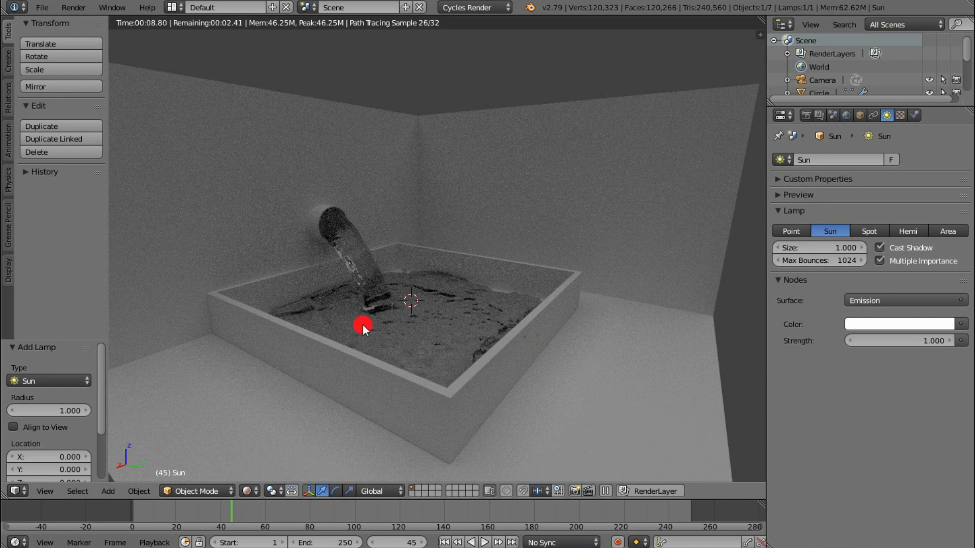
left_click(247, 490)
left_click(262, 447)
mouse_move(262, 449)
middle_mouse_down()
mouse_move(446, 344)
mouse_move(479, 346)
mouse_move(457, 352)
mouse_move(530, 327)
middle_mouse_up()
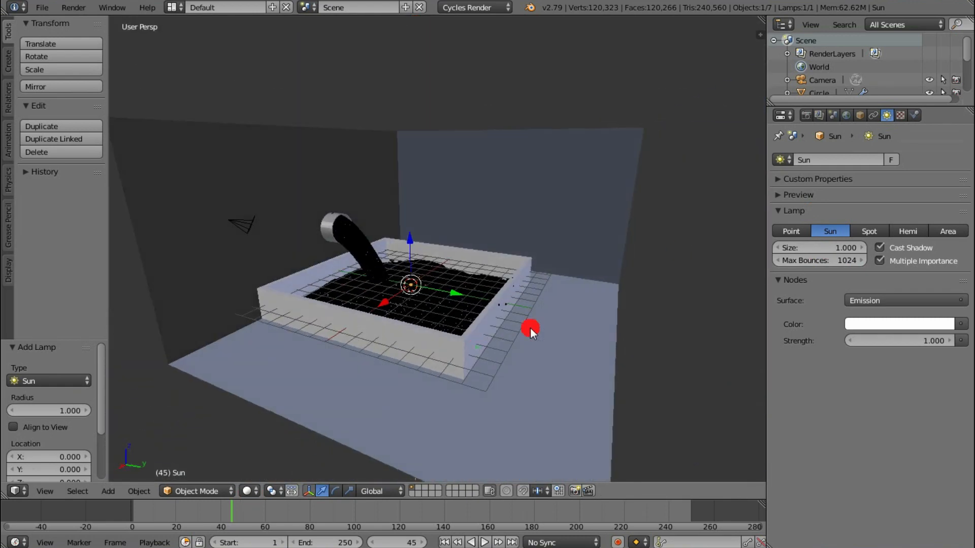
type("6")
key("Return")
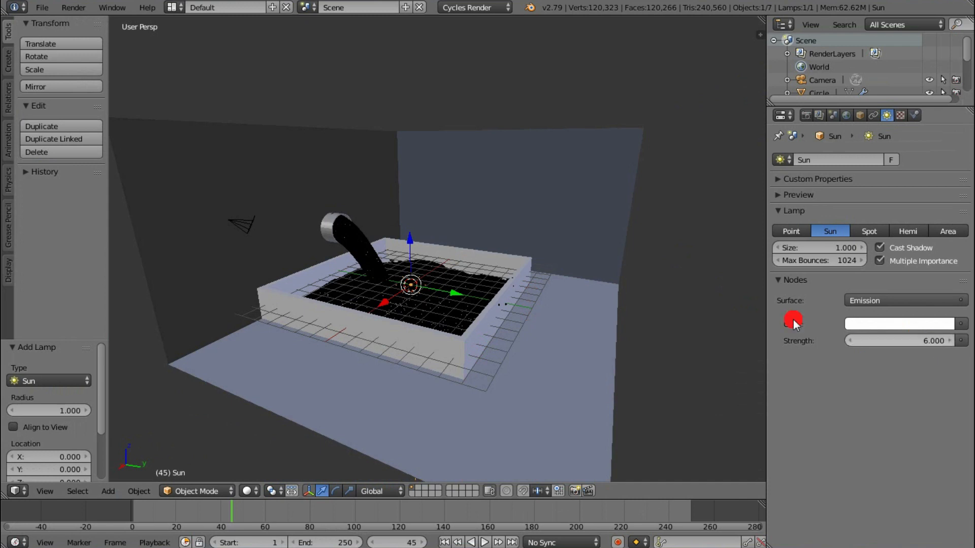
Step: Enlarge the viewport to a right-side view and move the Sun lamp up and away from the box, opposite the pipe
scroll(598, 236, "down", 3)
key("ctrl+Up")
scroll(562, 267, "down", 2)
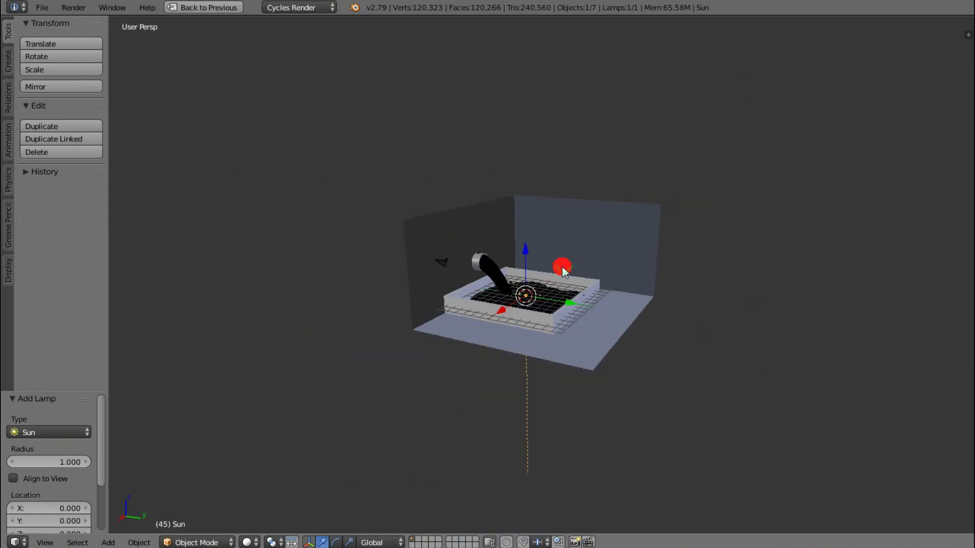
key("t")
scroll(546, 289, "up", 3)
key("KP_3")
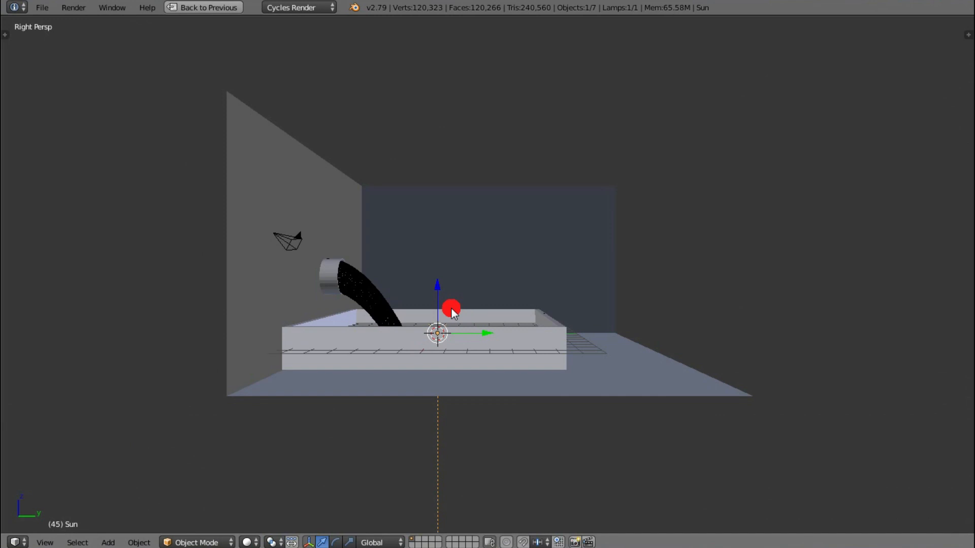
key("g")
left_click(801, 82)
Step: Rotate the Sun lamp toward the box and backdrop, adjusting its position for the new angle
key("r")
left_click(881, 167)
middle_click_drag(882, 167, 651, 233)
left_click_drag(597, 179, 289, 184)
left_click_drag(208, 185, 206, 185)
key("r")
left_click(562, 157)
Step: Preview the repositioned sunlight in Rendered shading from several angles and return to Solid shading
scroll(426, 267, "down", 4)
middle_click_drag(275, 271, 432, 279)
scroll(553, 357, "up", 4)
middle_click_drag(553, 357, 574, 344)
mouse_move(643, 305)
middle_mouse_down("shift")
mouse_move(564, 325)
mouse_move(616, 325)
middle_mouse_up("shift")
left_click(252, 540)
left_click(261, 457)
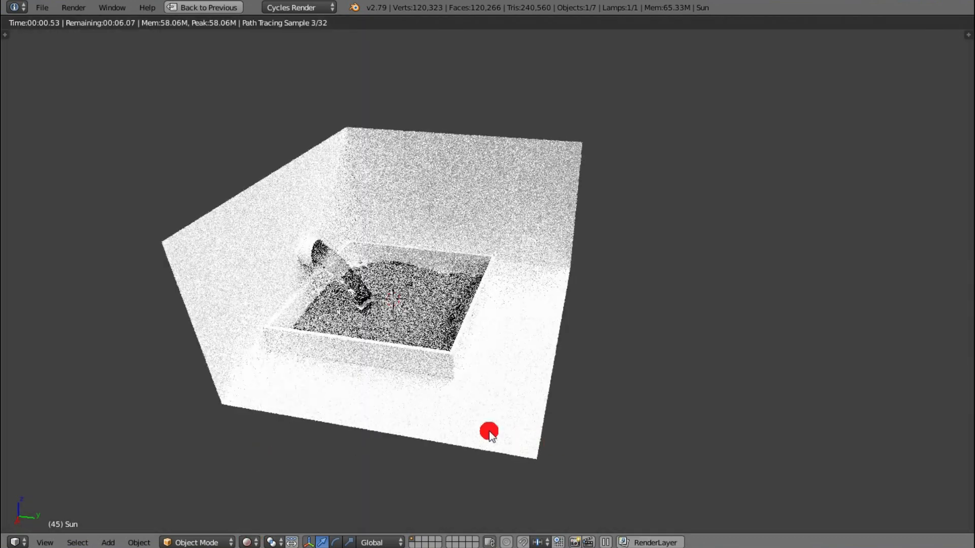
middle_click_drag(618, 439, 523, 431)
scroll(533, 342, "up", 5)
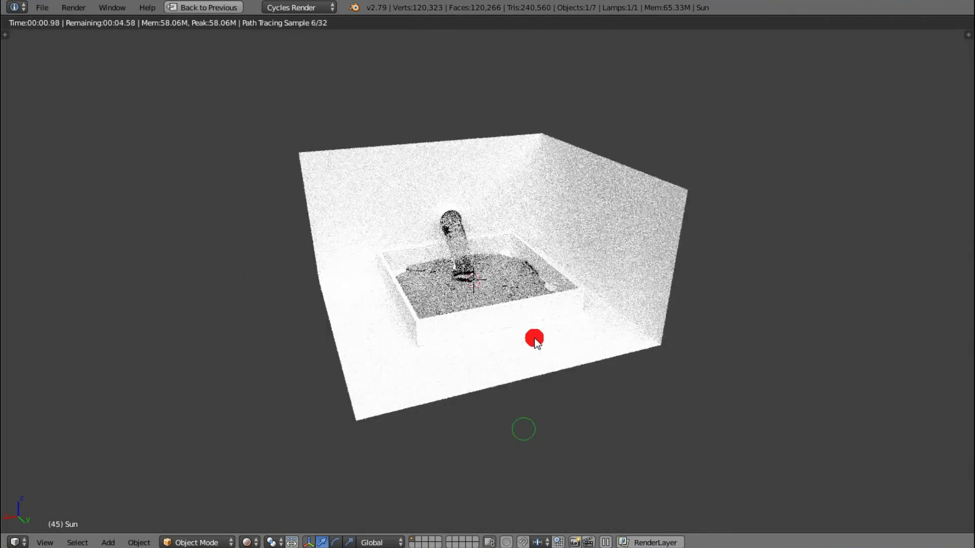
left_click(248, 542)
left_click(264, 498)
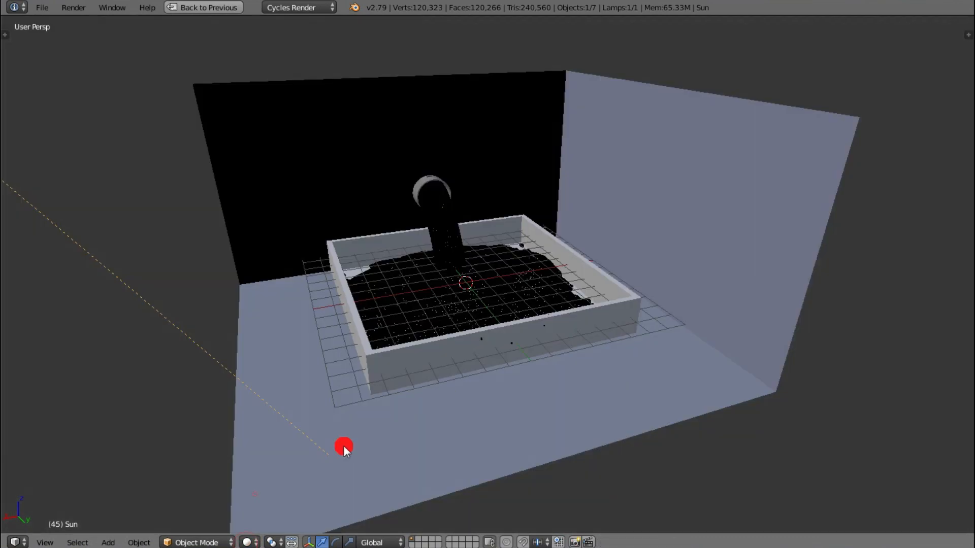
Step: Restore the full window layout and give the pipe cylinder a new material with a Glass BSDF surface
key("shift+space")
scroll(448, 396, "down", 6)
middle_click_drag(422, 305, 455, 323, "shift")
scroll(455, 323, "up", 4)
scroll(455, 323, "down", 3)
middle_click_drag(315, 355, 396, 287)
scroll(303, 345, "up", 4)
right_click(224, 280)
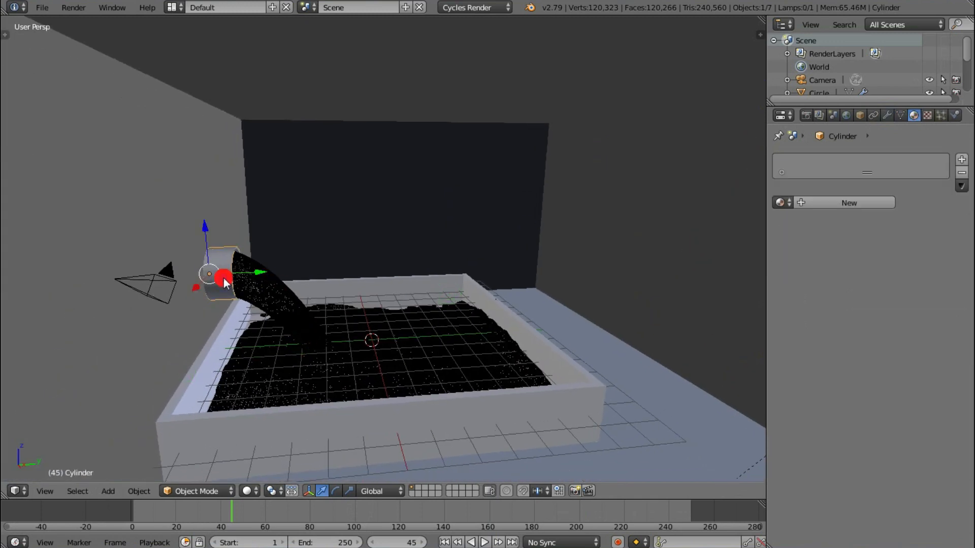
left_click(846, 203)
left_click(870, 273)
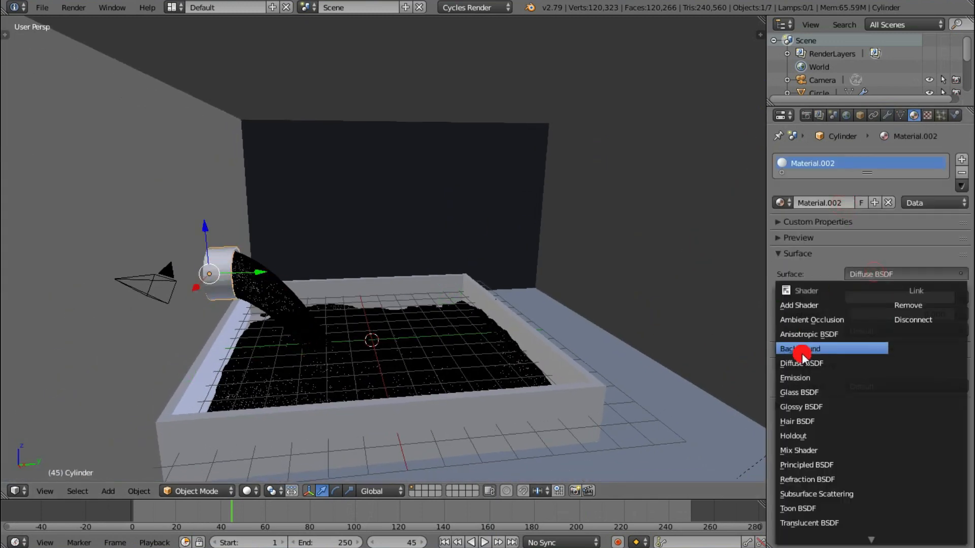
left_click(838, 393)
Step: Set the roughness of the pipe's glass material to 0.461
middle_click_drag(744, 380, 454, 326)
middle_click_drag(232, 259, 356, 279)
scroll(333, 240, "up", 3)
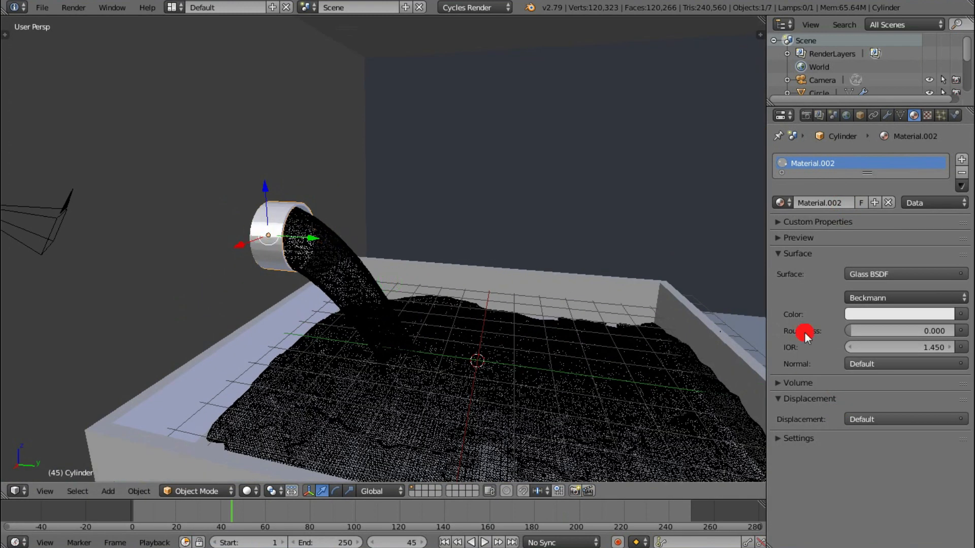
left_click_drag(918, 332, 914, 335)
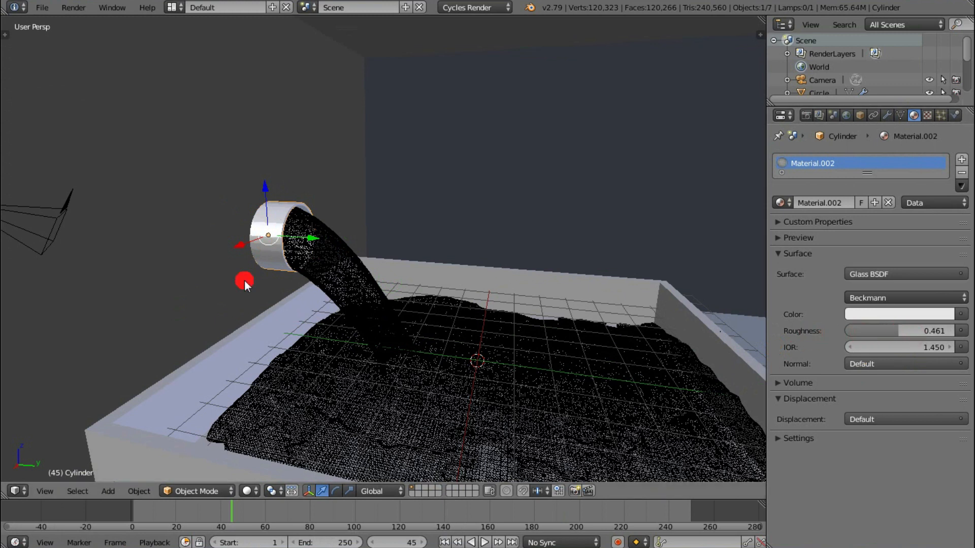
Step: Check the rough glass pipe in Rendered viewport shading and return to Solid shading
left_click(249, 490)
left_click(282, 404)
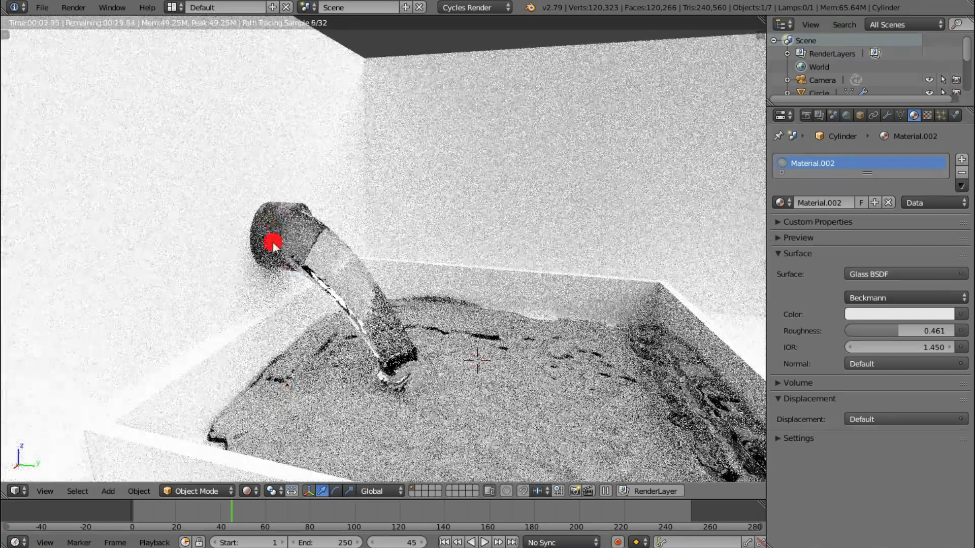
left_click(248, 491)
left_click(258, 448)
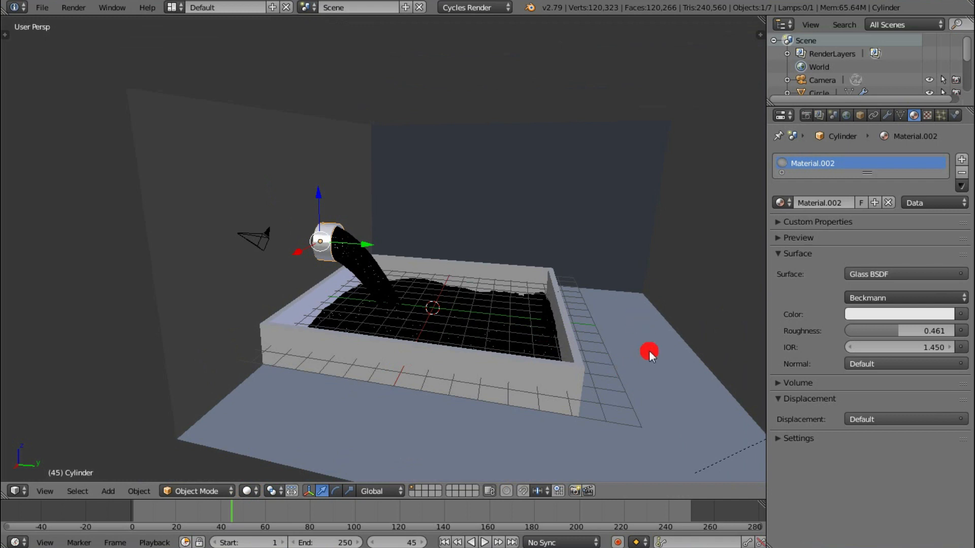
Step: Set the Cycles render device to GPU Compute
middle_click_drag(659, 330, 477, 343)
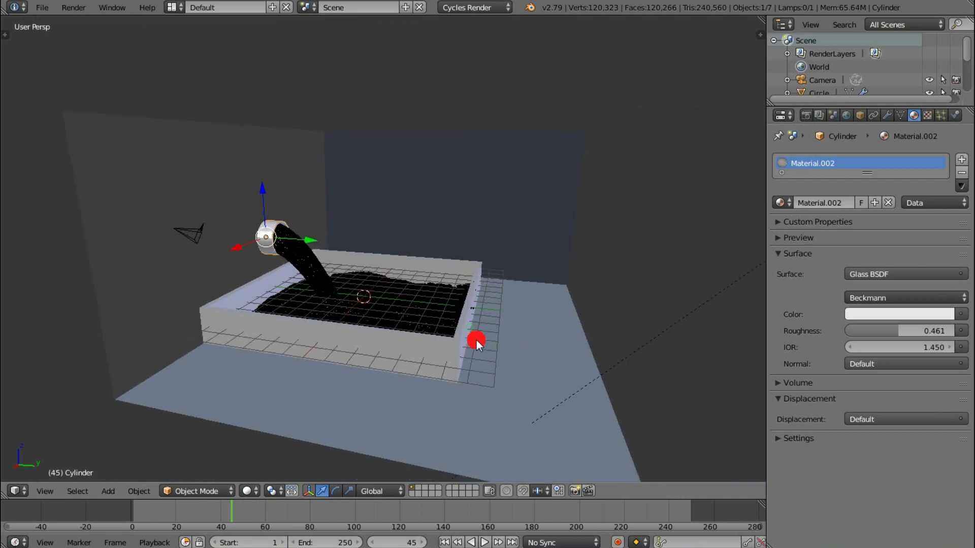
left_click(806, 116)
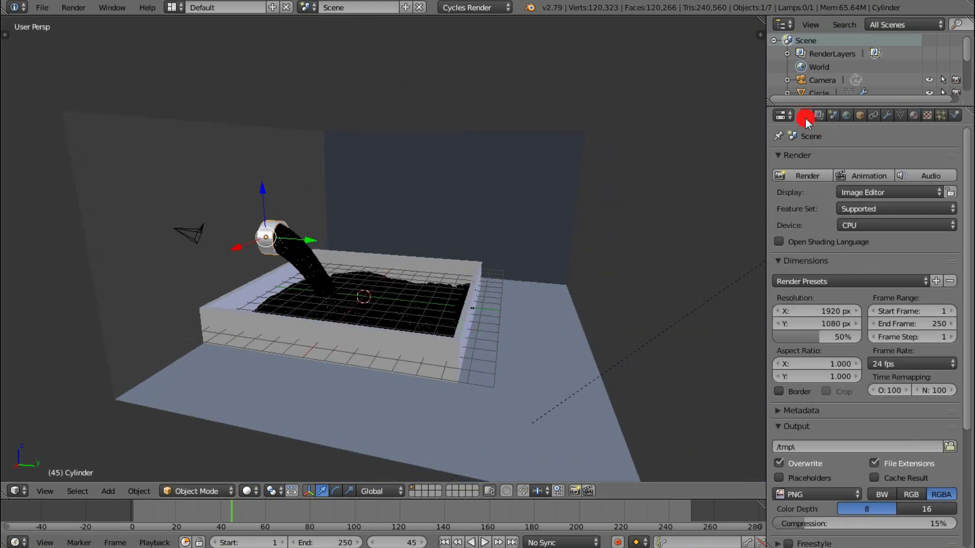
left_click(875, 225)
left_click(867, 195)
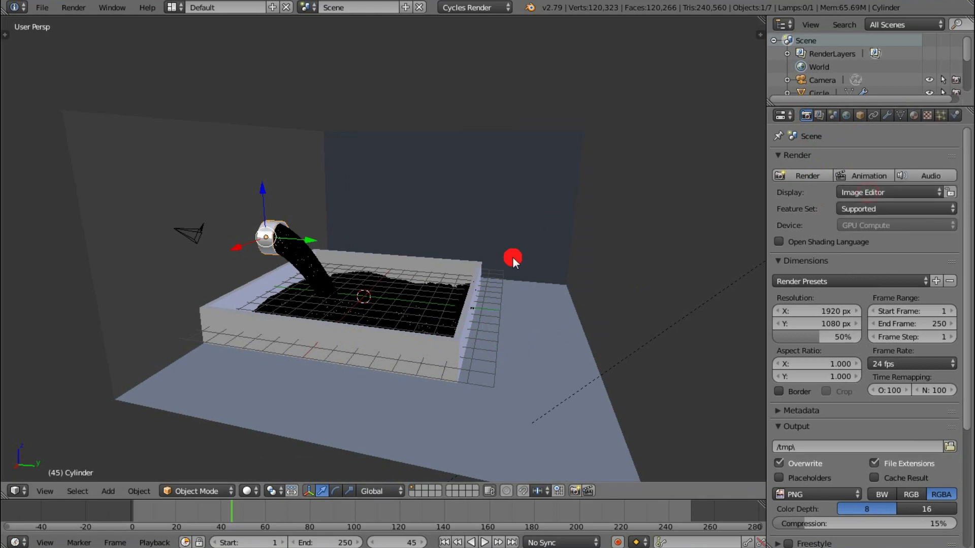
Step: Preview the whole scene in Rendered shading with the GPU device and return to Solid shading
left_click(248, 491)
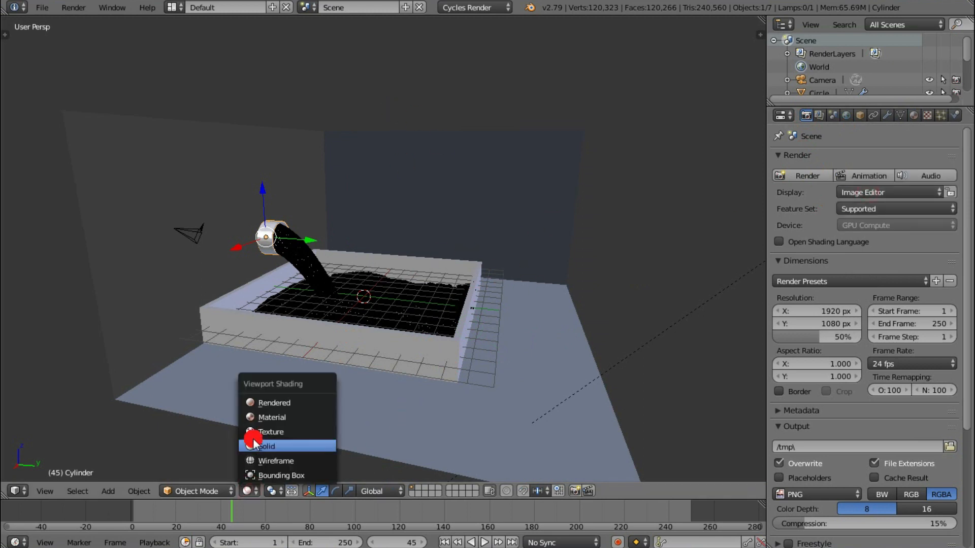
left_click(269, 402)
mouse_move(492, 378)
middle_mouse_down()
mouse_move(474, 358)
mouse_move(474, 388)
mouse_move(470, 370)
middle_mouse_up()
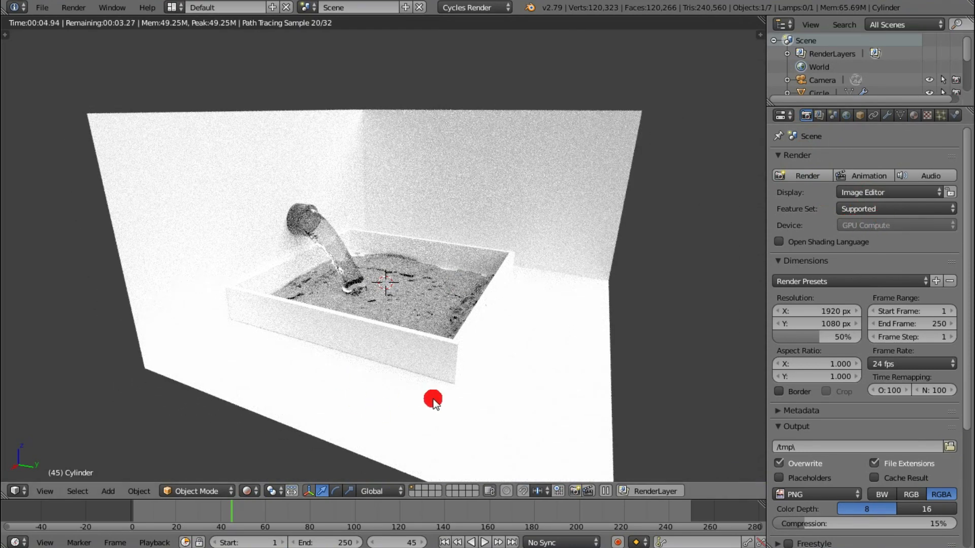
left_click(245, 485)
left_click(254, 445)
Step: Darken the pipe's glass color to a grey of about 0.179 RGB, check it in Rendered shading, and return to Solid
mouse_move(320, 290)
middle_mouse_down()
mouse_move(208, 251)
mouse_move(299, 235)
middle_mouse_up()
right_click(366, 230)
right_click(290, 228)
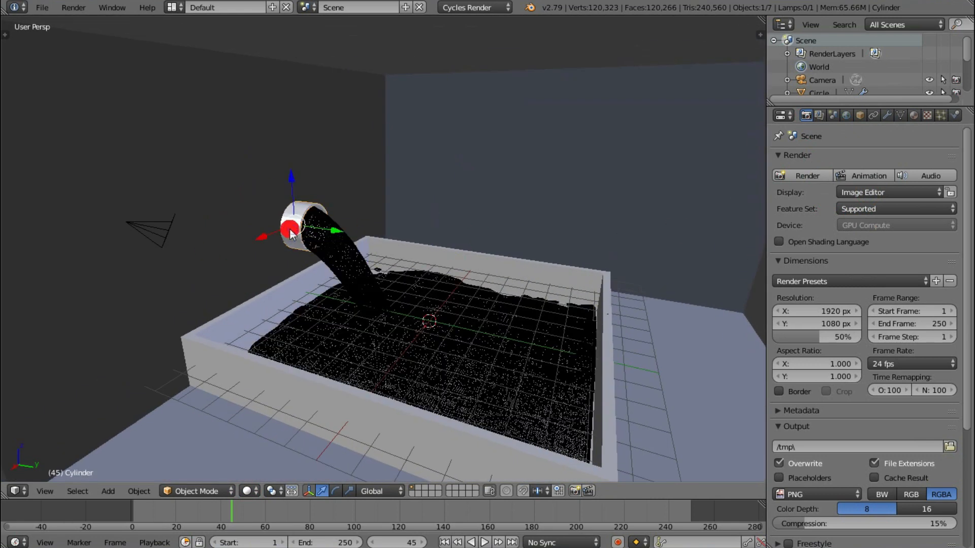
left_click(916, 116)
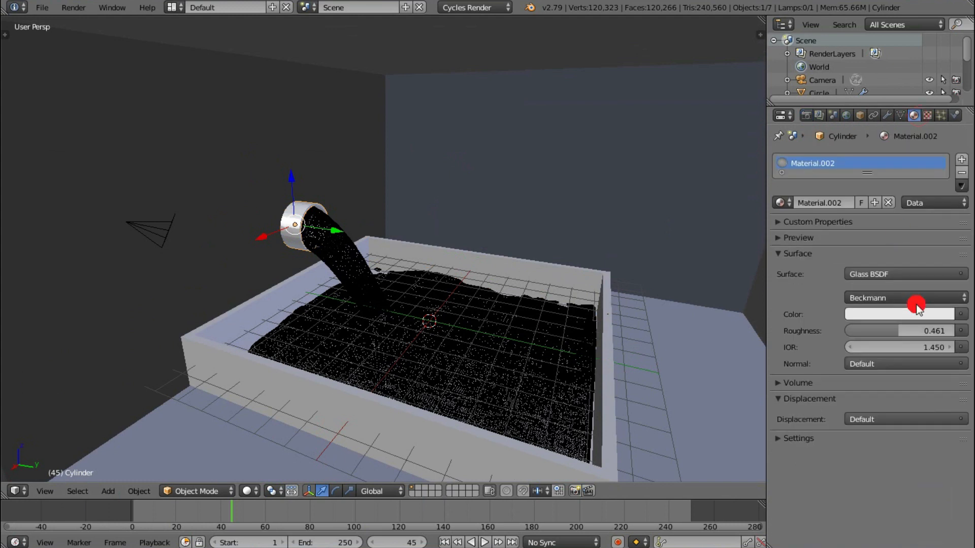
left_click(910, 317)
left_click_drag(945, 138, 949, 193)
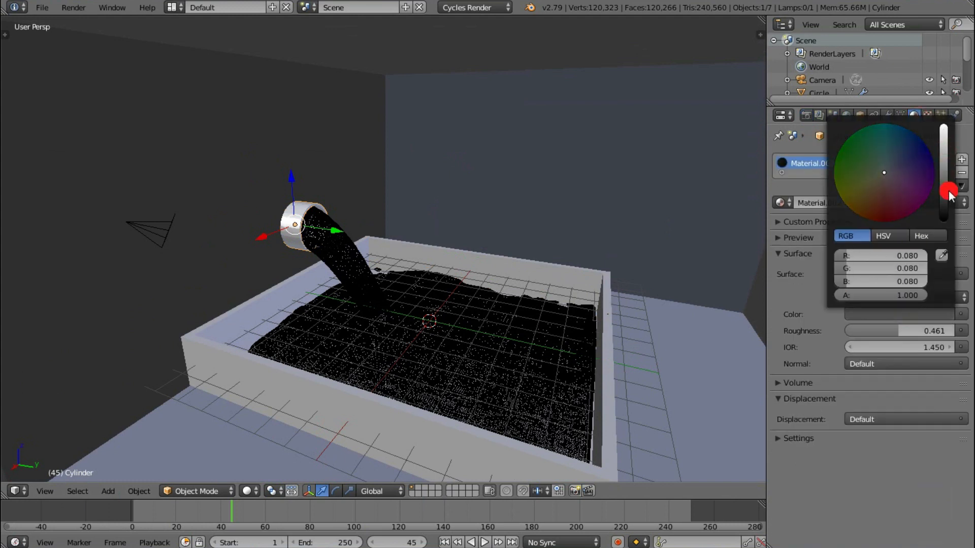
middle_click_drag(605, 327, 243, 261)
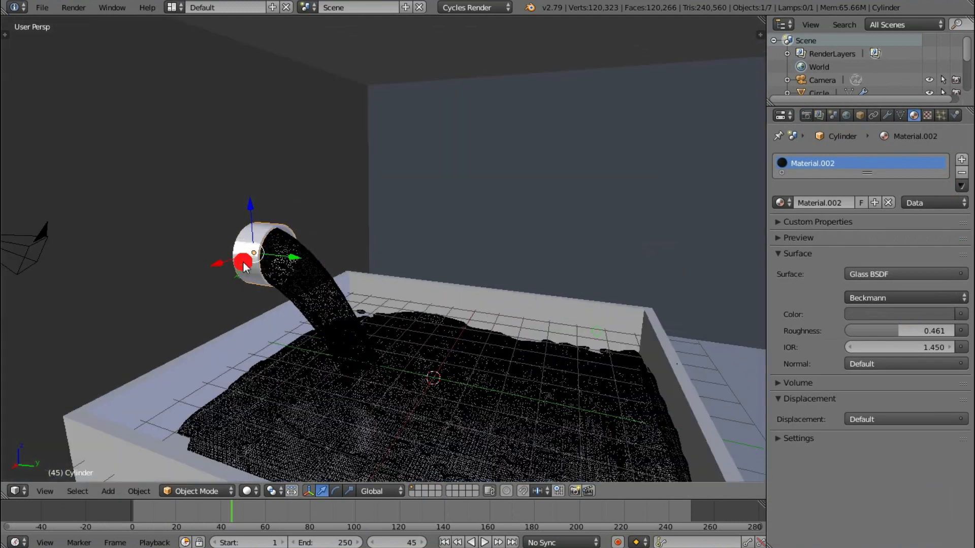
left_click(248, 491)
left_click(269, 402)
left_click(910, 314)
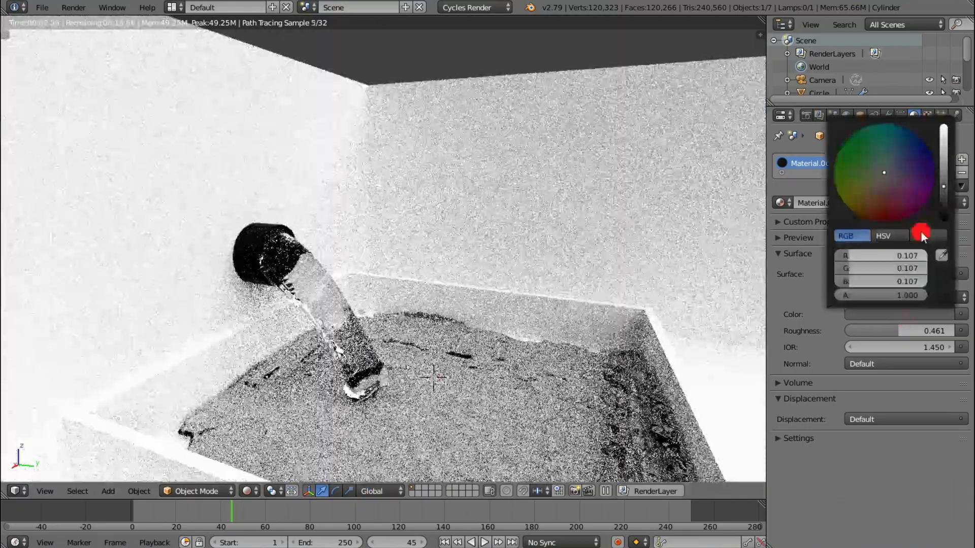
left_click(943, 180)
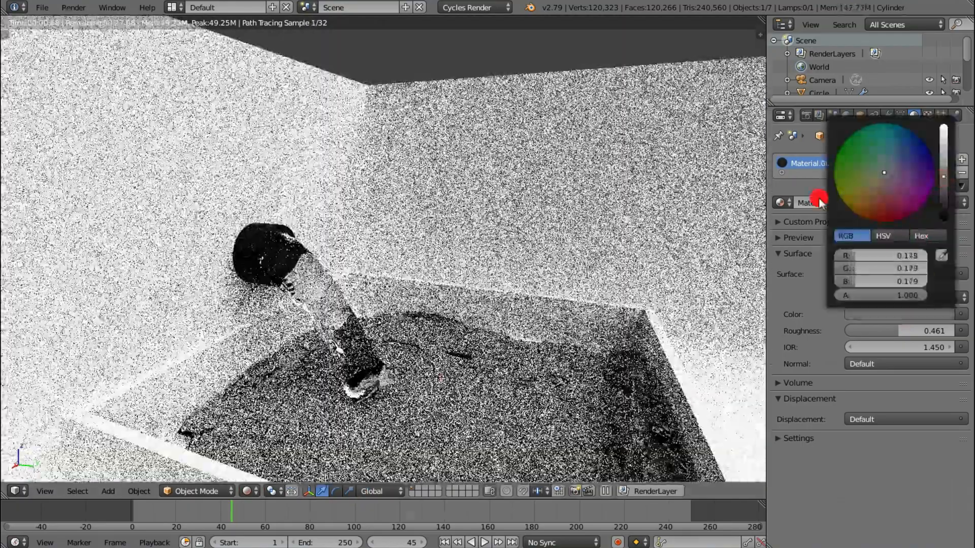
left_click(249, 490)
left_click(257, 447)
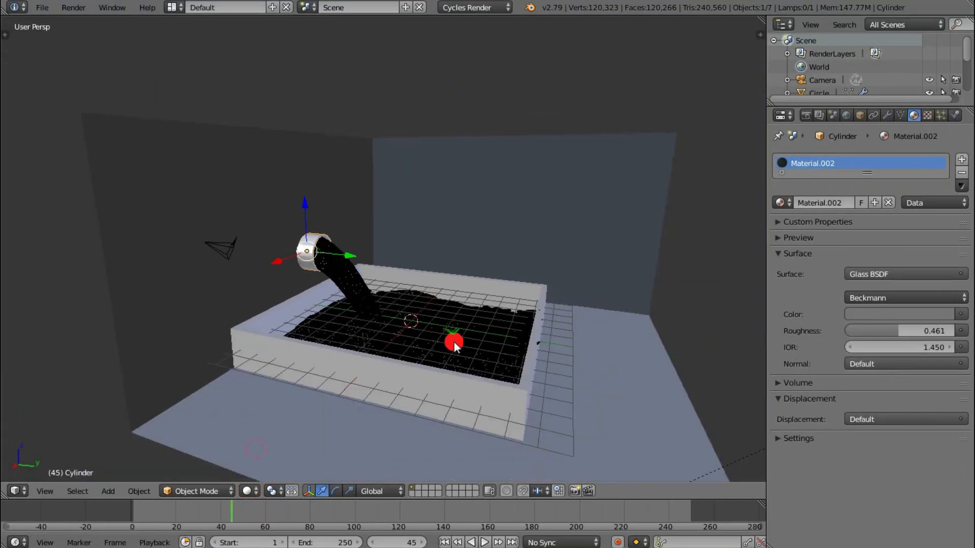
Step: Move the Sun lamp farther away from the box along the X direction
scroll(452, 341, "down", 4)
mouse_move(454, 326)
middle_mouse_down()
mouse_move(442, 315)
mouse_move(526, 284)
mouse_move(482, 254)
middle_mouse_up()
right_click(314, 138)
key("g")
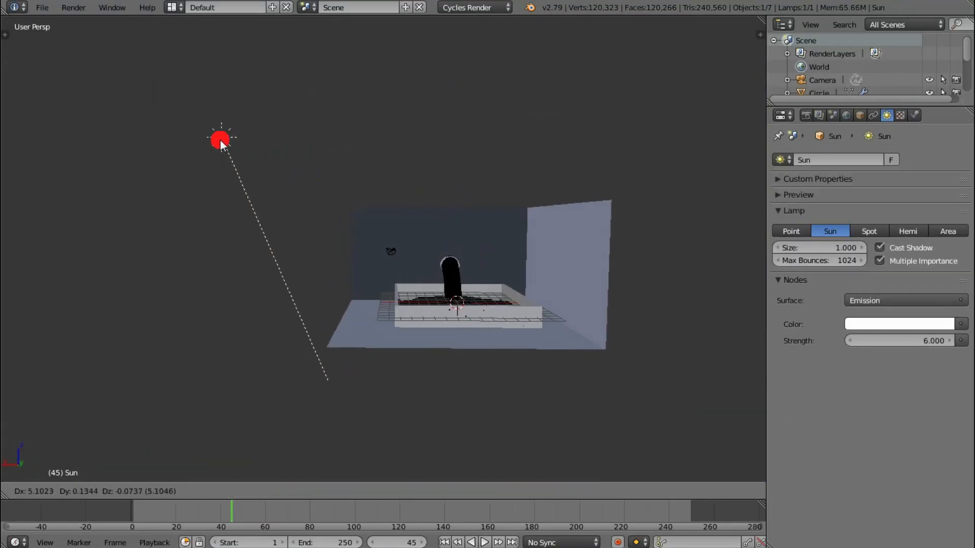
left_click(192, 132)
Step: Shift the Sun lamp slightly farther out along Y and raise it along Z
scroll(266, 195, "down", 4)
middle_click_drag(192, 226, 352, 261)
scroll(366, 256, "up", 3)
middle_click_drag(450, 287, 487, 294)
scroll(475, 297, "down", 1)
left_click_drag(630, 207, 656, 207)
left_click_drag(624, 169, 620, 141)
scroll(540, 202, "up", 3)
middle_click_drag(539, 202, 519, 300)
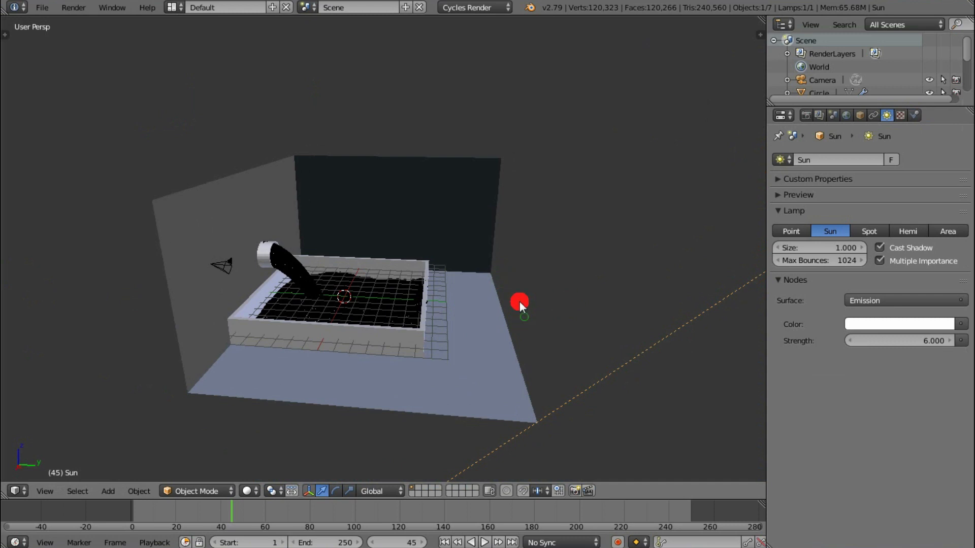
Step: Select the backdrop and preview the scene in Rendered shading, examining the dark pipe and the liquid
scroll(581, 334, "down", 3)
right_click(291, 290)
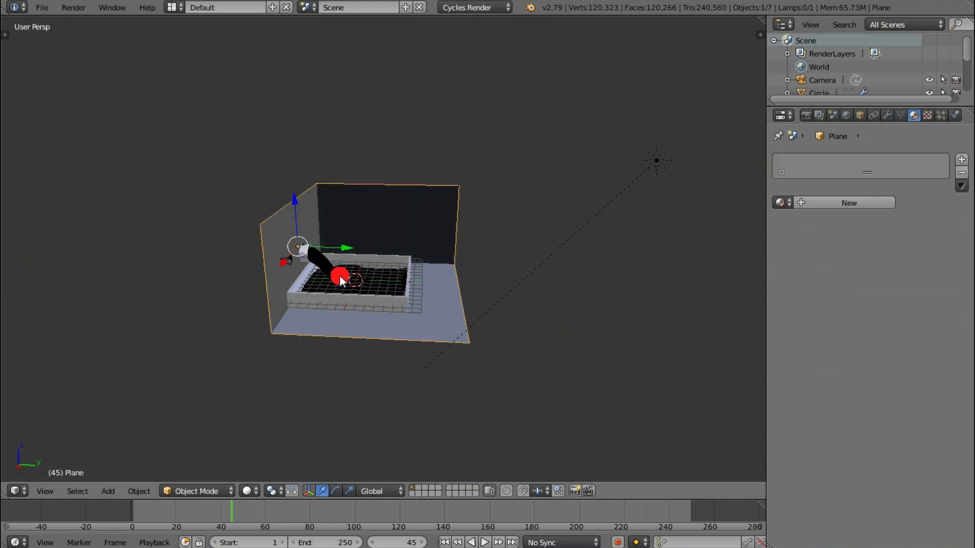
scroll(355, 284, "up", 3)
middle_click_drag(403, 309, 418, 331)
scroll(338, 298, "up", 3)
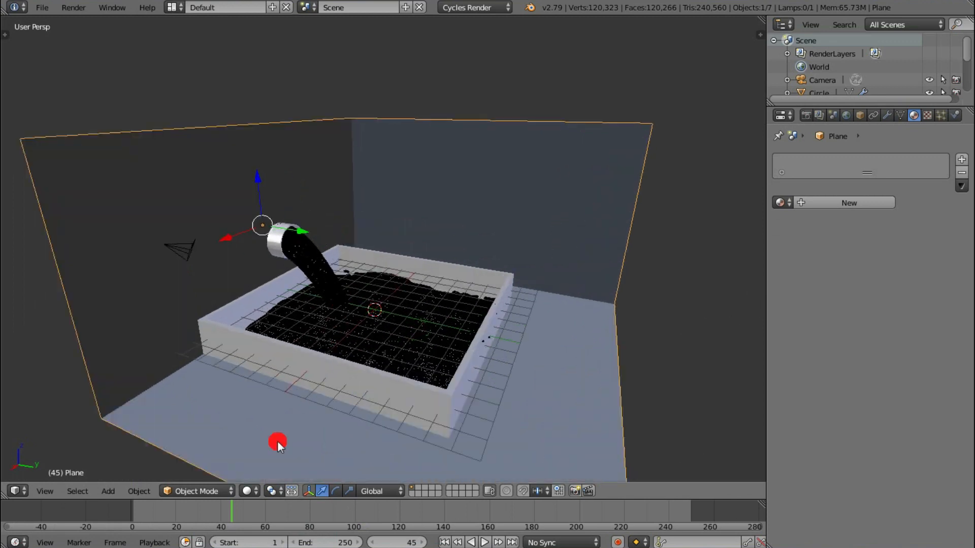
left_click(248, 491)
left_click(273, 398)
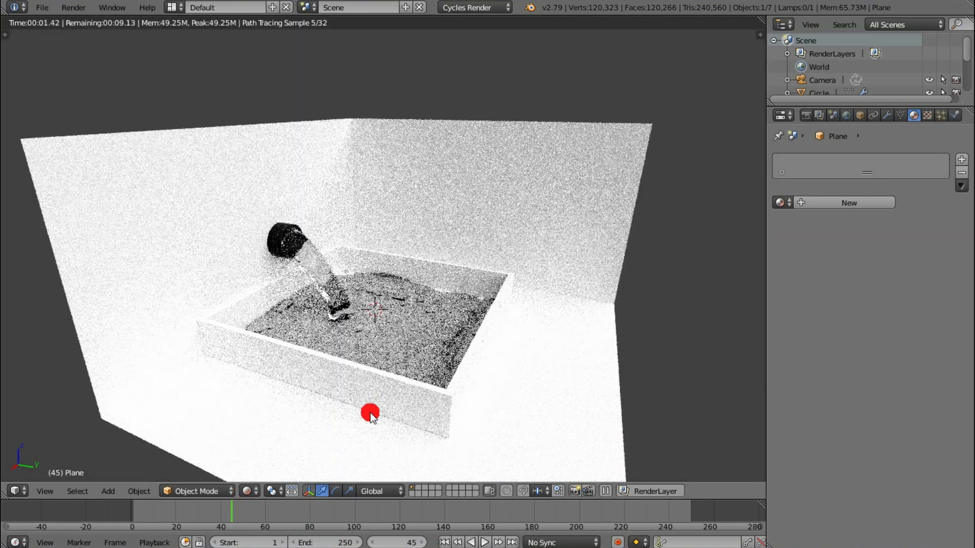
scroll(367, 413, "up", 4)
scroll(373, 405, "down", 4)
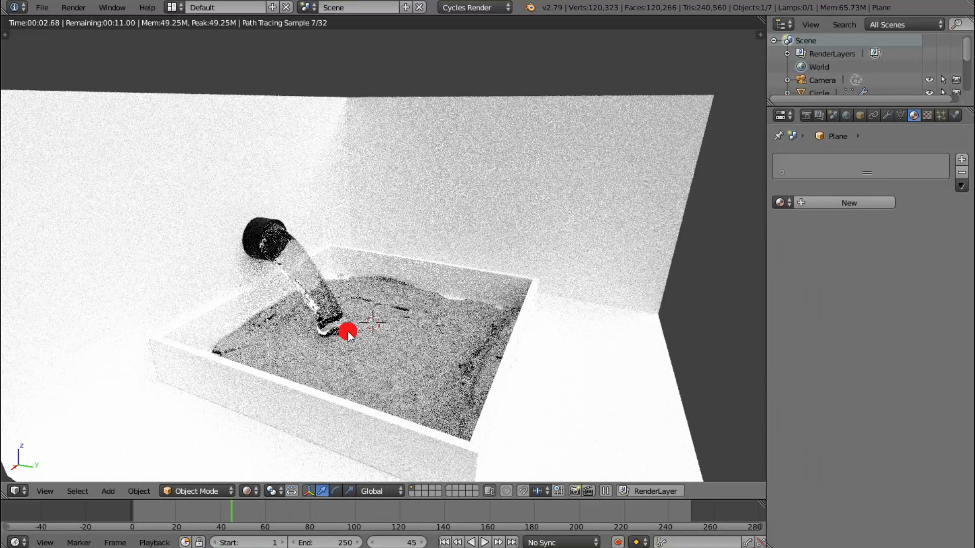
Step: Select the fluid and darken its glass material color to a mid grey
right_click(348, 333)
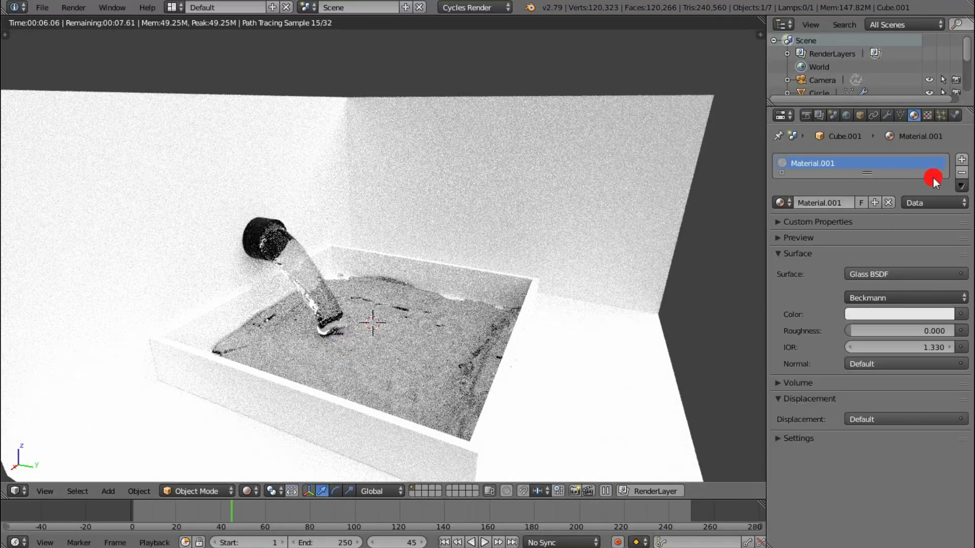
left_click(916, 316)
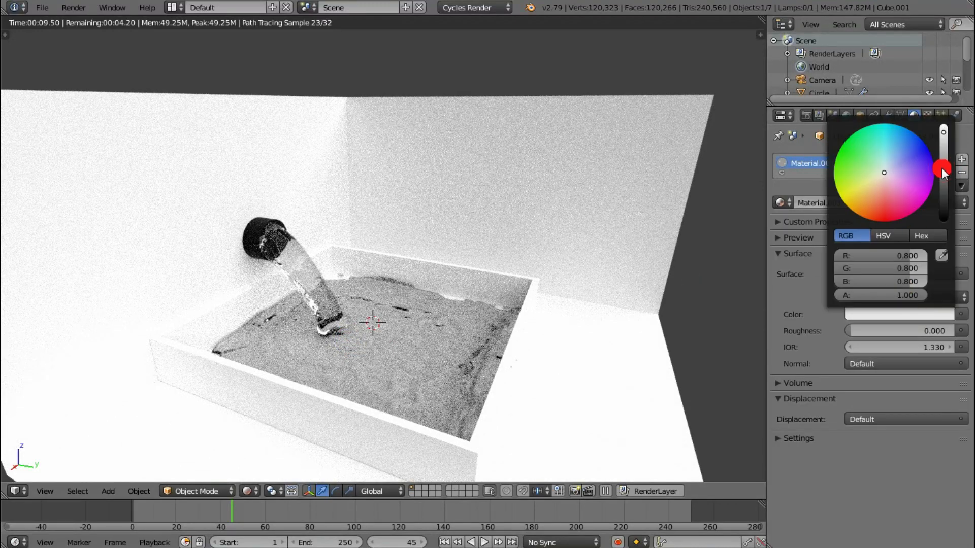
left_click(942, 170)
left_click(899, 314)
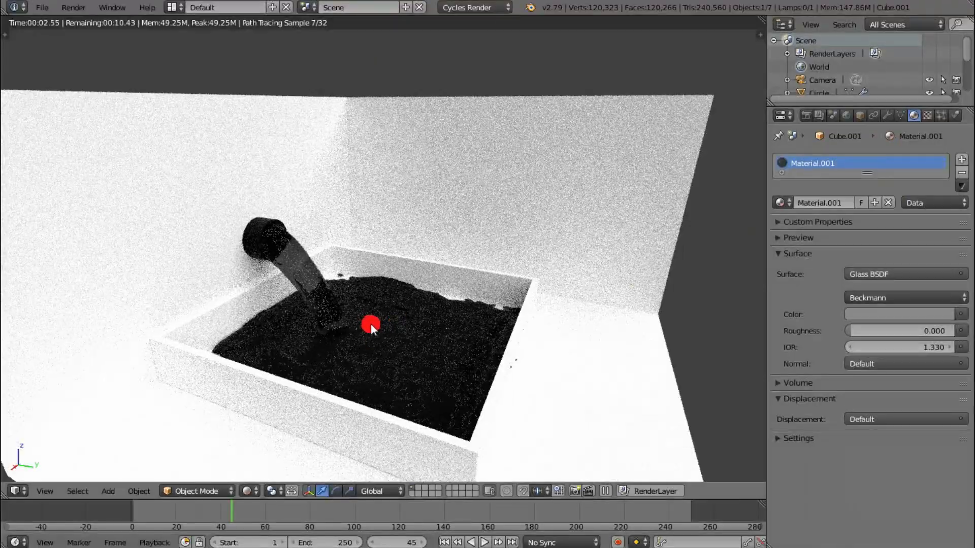
Step: Undo the fluid's last glass color change and add a second material slot with a light grey Diffuse BSDF material
key("ctrl+z")
left_click(960, 161)
left_click(852, 232)
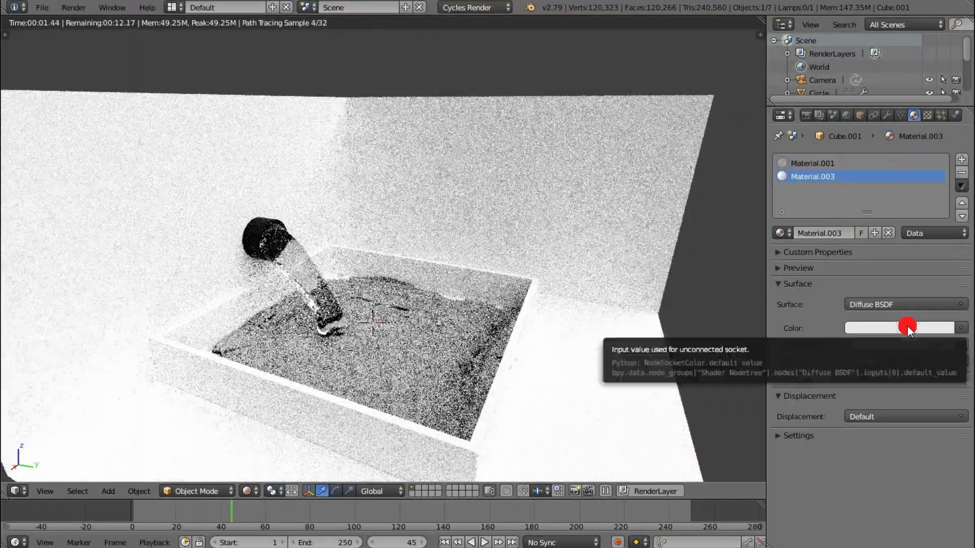
left_click(906, 327)
left_click(944, 161)
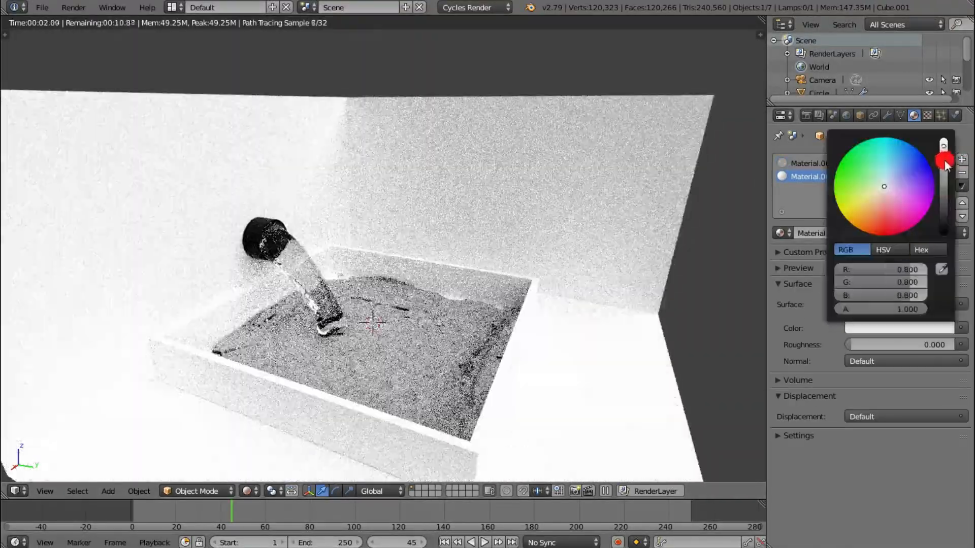
left_click(912, 327)
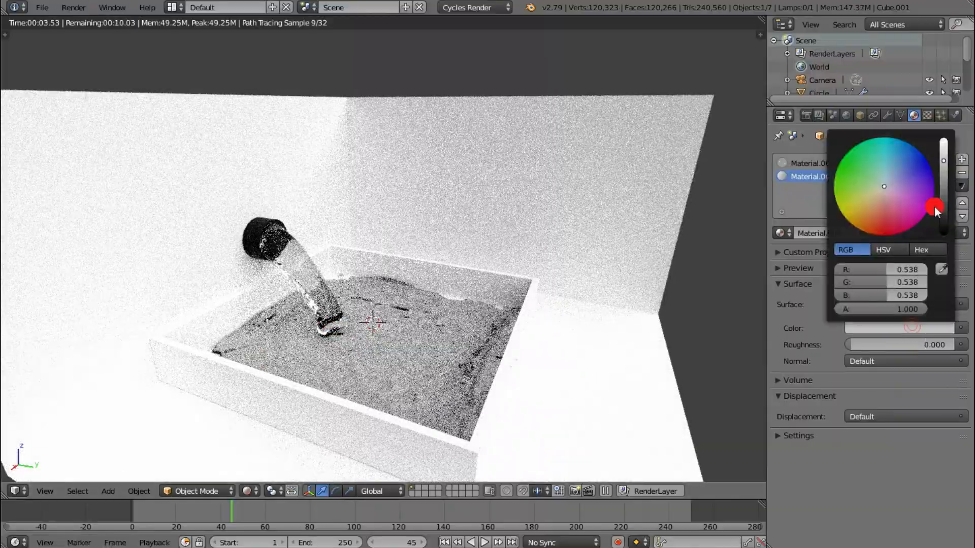
left_click_drag(944, 161, 944, 165)
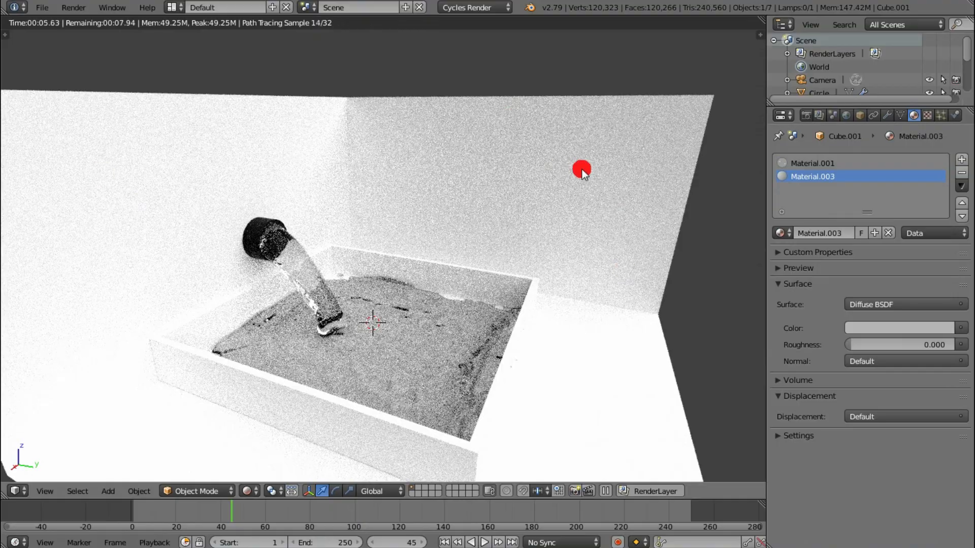
Step: Give the backdrop a new Diffuse BSDF material in a soft, slightly muted pink
right_click(258, 148)
scroll(706, 238, "down", 1)
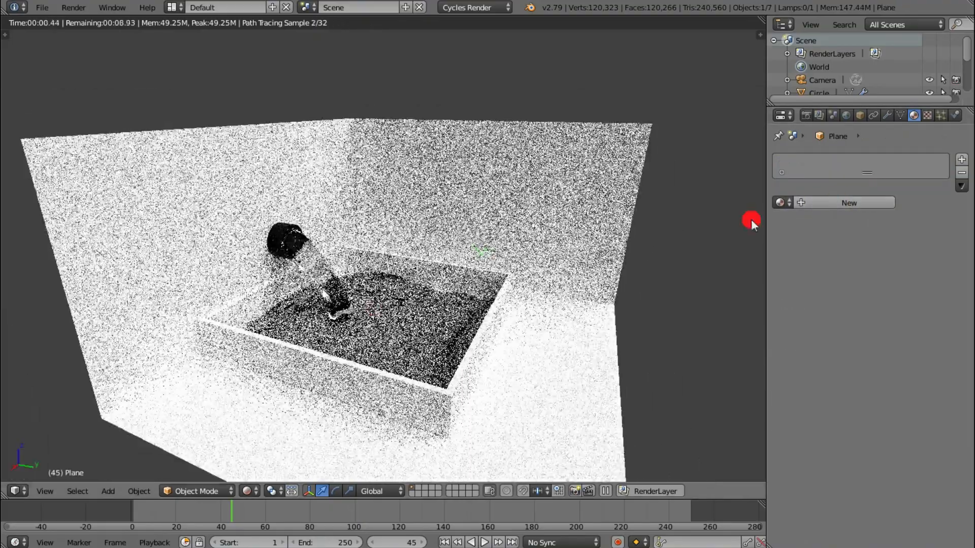
left_click(849, 202)
left_click(899, 298)
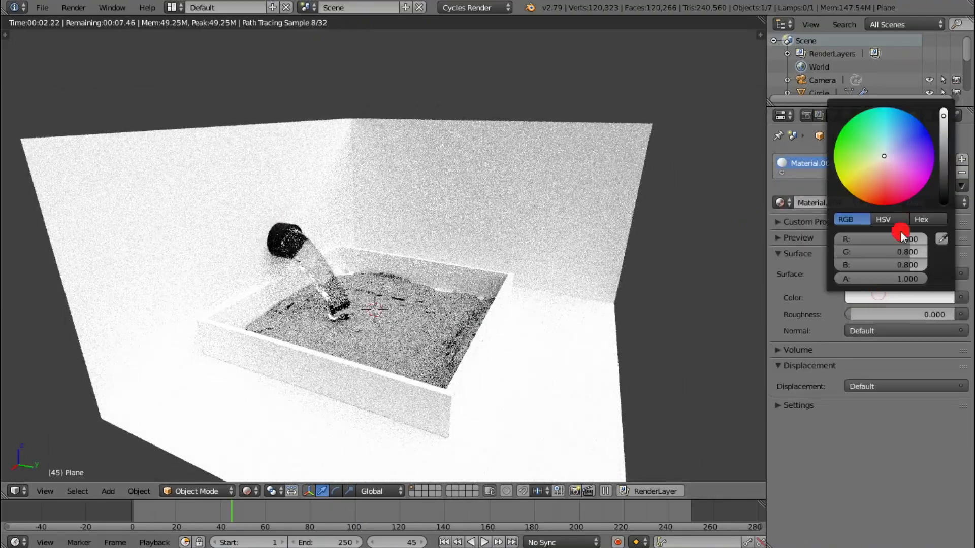
left_click(907, 172)
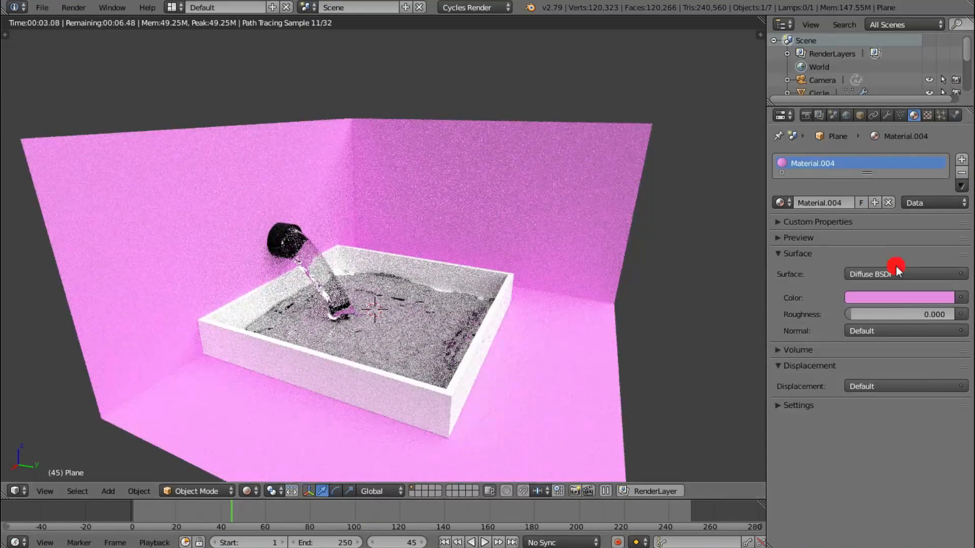
left_click(896, 297)
left_click(893, 166)
left_click(911, 297)
left_click(944, 129)
Step: Examine the pipe, box and pink backdrop in Rendered shading and play the fluid animation from frame 2
scroll(381, 348, "down", 2)
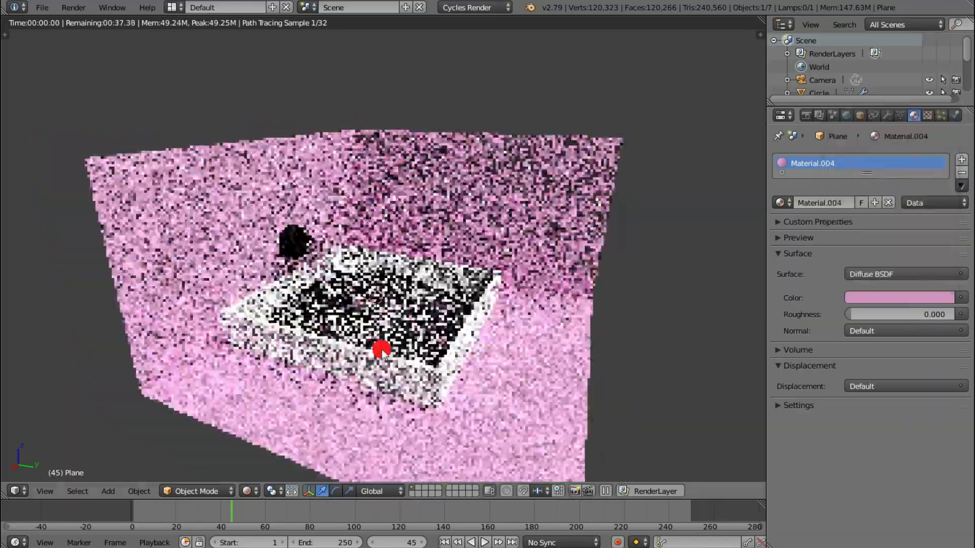
middle_click_drag(526, 346, 481, 331)
scroll(427, 355, "down", 3)
scroll(513, 361, "up", 3)
middle_click_drag(520, 361, 355, 359, "shift")
scroll(356, 360, "down", 2)
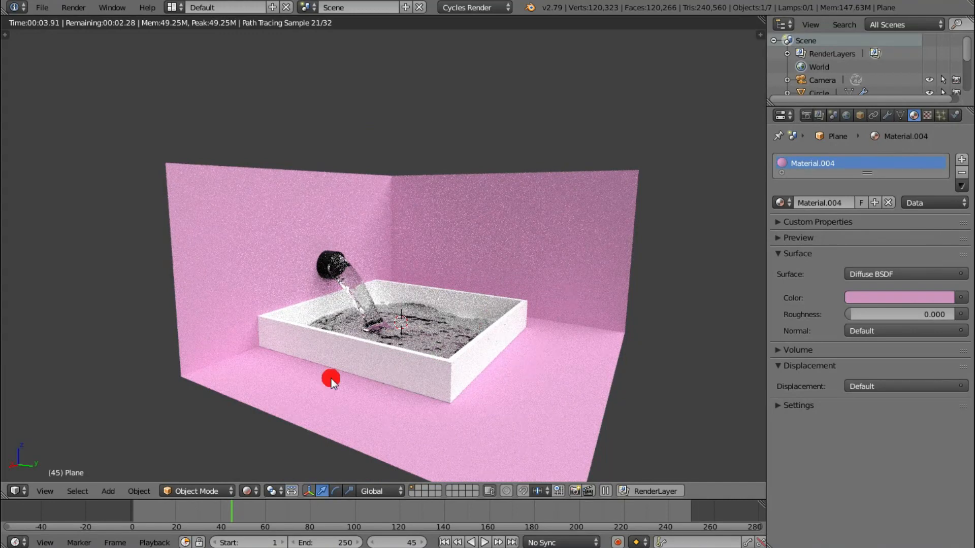
left_click_drag(152, 515, 135, 514)
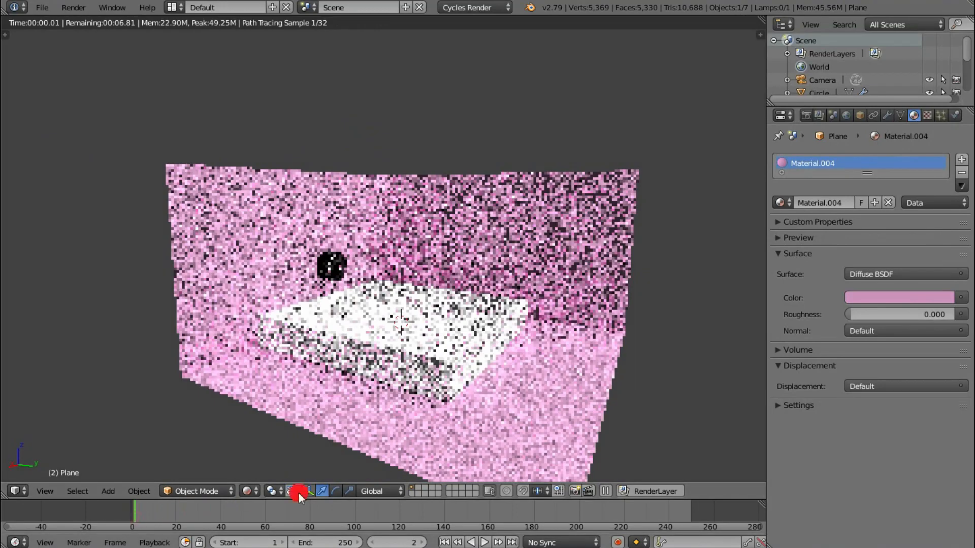
left_click(486, 542)
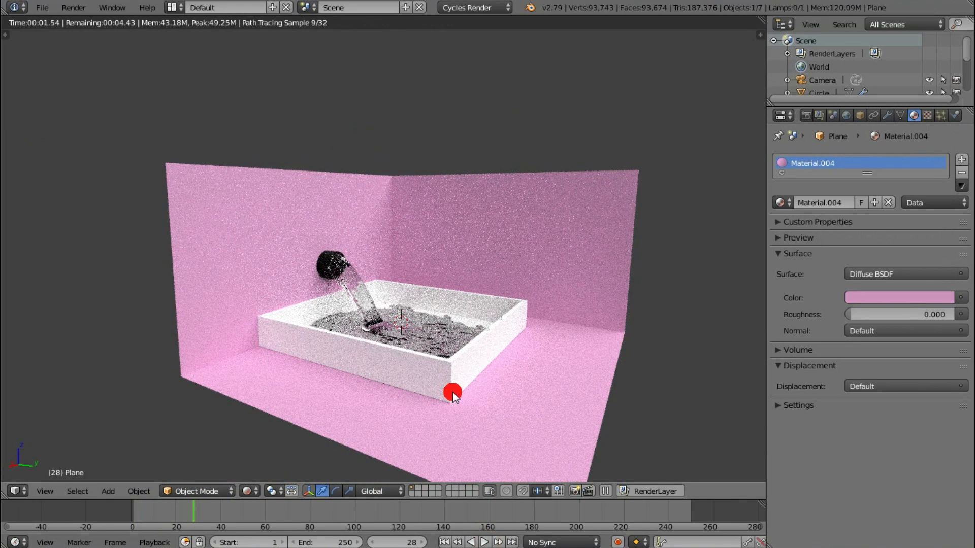
scroll(511, 285, "down", 1)
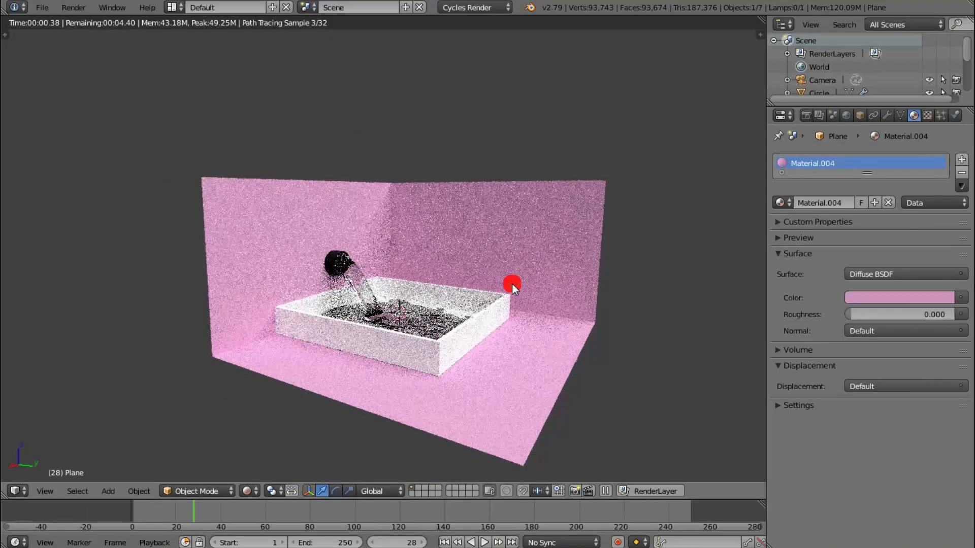
scroll(398, 303, "up", 5)
scroll(427, 318, "down", 3)
scroll(429, 317, "down", 4)
mouse_move(433, 320)
middle_mouse_down()
mouse_move(420, 322)
mouse_move(409, 304)
mouse_move(440, 333)
middle_mouse_up()
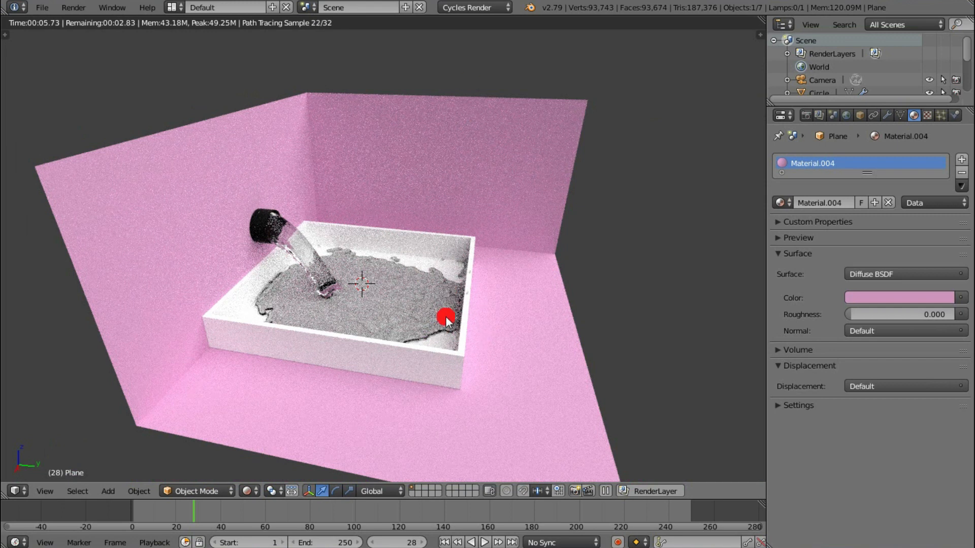
Step: Switch to Solid shading and play the fluid animation from its start, stopping at frame 51
left_click(248, 491)
left_click(261, 447)
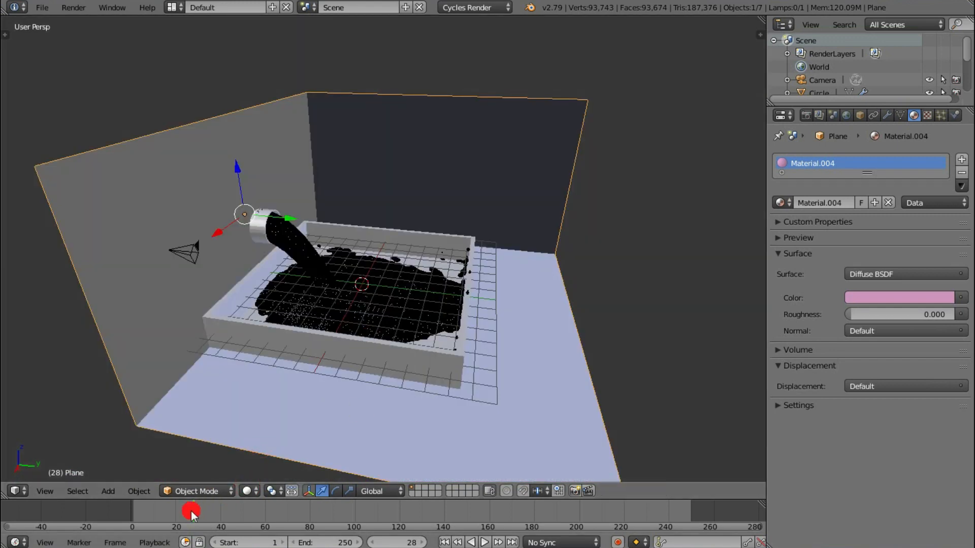
left_click_drag(191, 514, 132, 515)
left_click(485, 542)
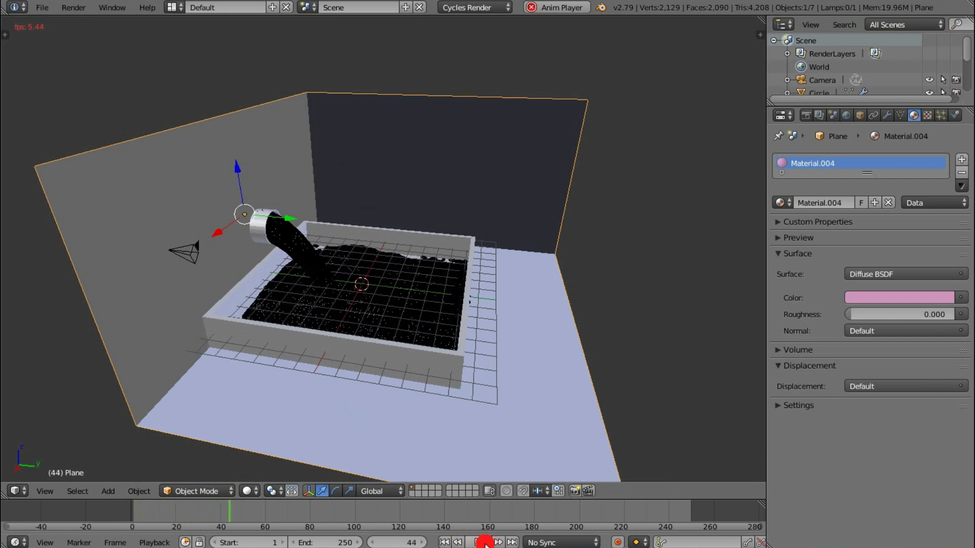
left_click(485, 542)
middle_click_drag(618, 124, 542, 328)
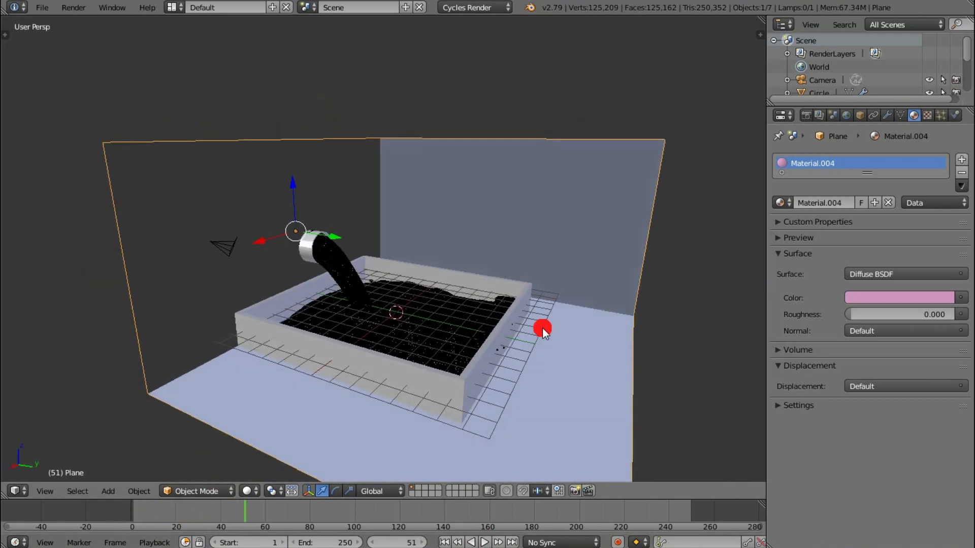
Step: Return to Rendered shading, enable nodes on the box's material and darken its diffuse color to mid grey
left_click(238, 492)
left_click(261, 399)
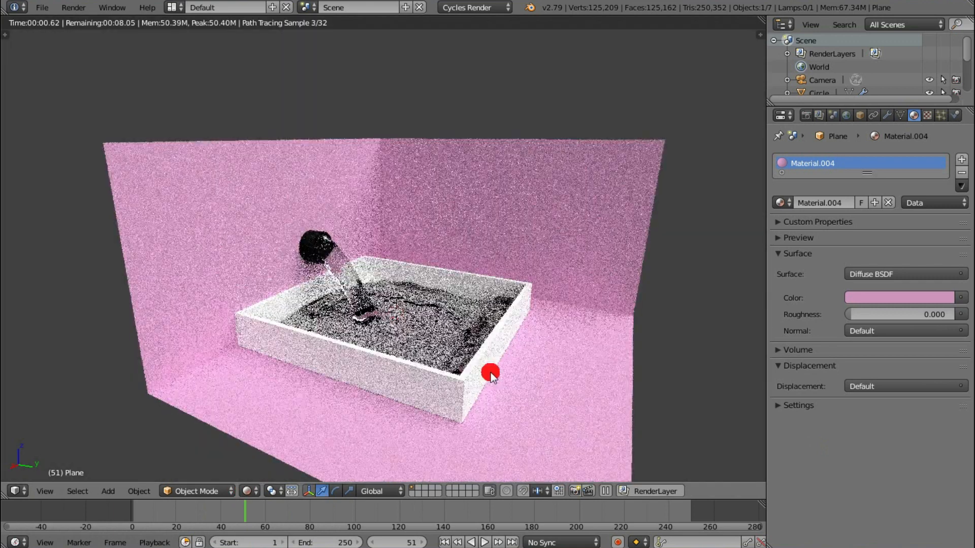
scroll(512, 376, "up", 1)
right_click(437, 372)
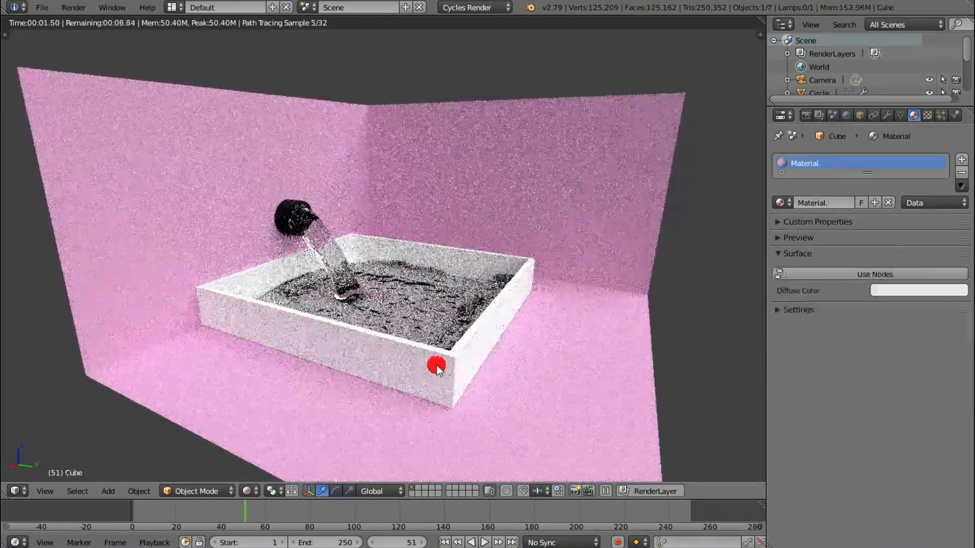
left_click(845, 269)
left_click(894, 299)
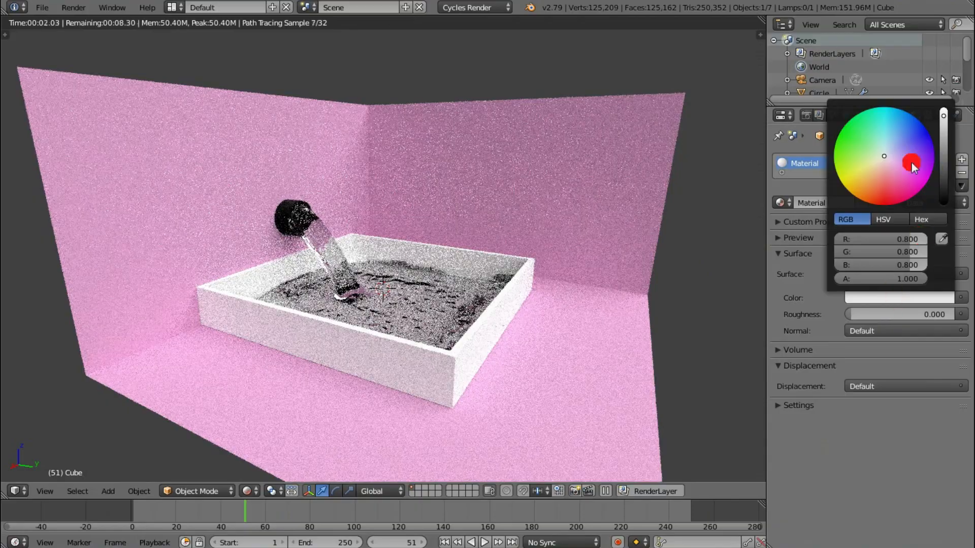
left_click(947, 151)
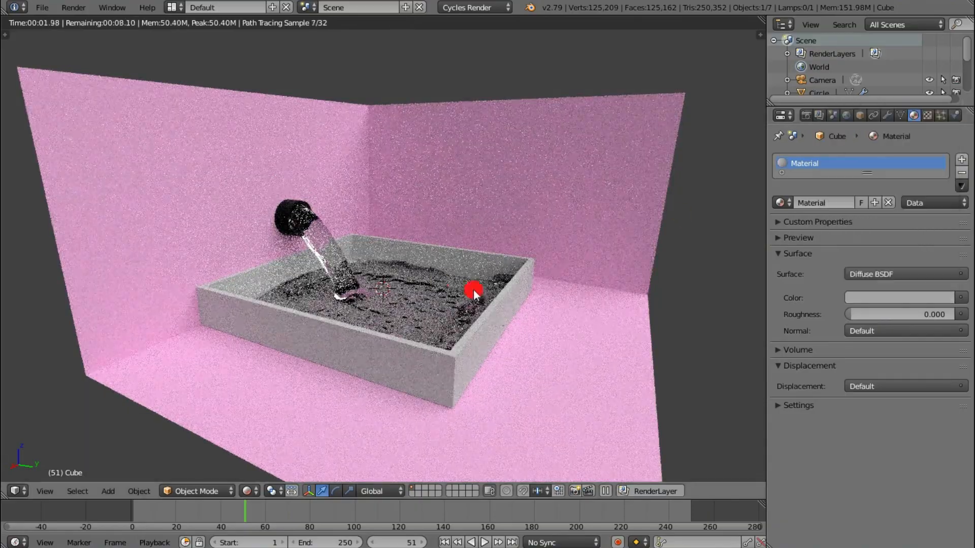
Step: Tint the box's diffuse color a muted beige-brown and adjust its brightness
left_click(863, 304)
mouse_move(889, 174)
left_mouse_down()
mouse_move(876, 178)
mouse_move(882, 162)
left_mouse_up()
left_click(896, 302)
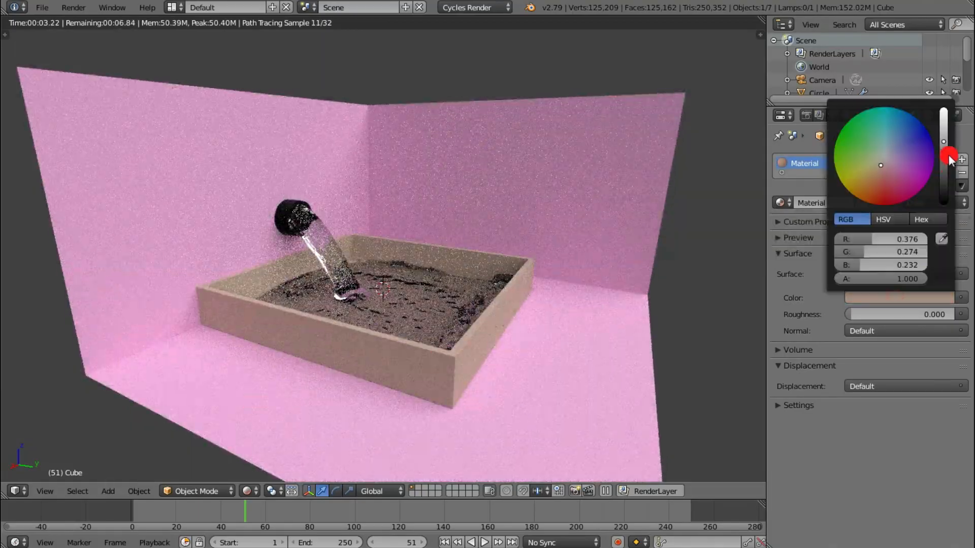
left_click(945, 152)
mouse_move(944, 151)
left_mouse_down()
mouse_move(942, 166)
mouse_move(943, 143)
left_mouse_up()
mouse_move(480, 327)
middle_mouse_down()
mouse_move(463, 337)
mouse_move(492, 340)
middle_mouse_up()
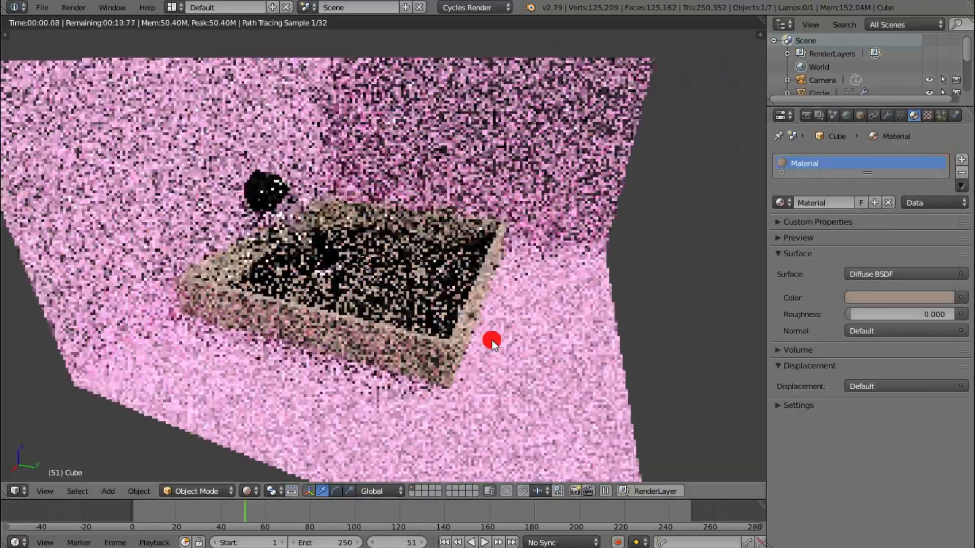
scroll(460, 334, "down", 2)
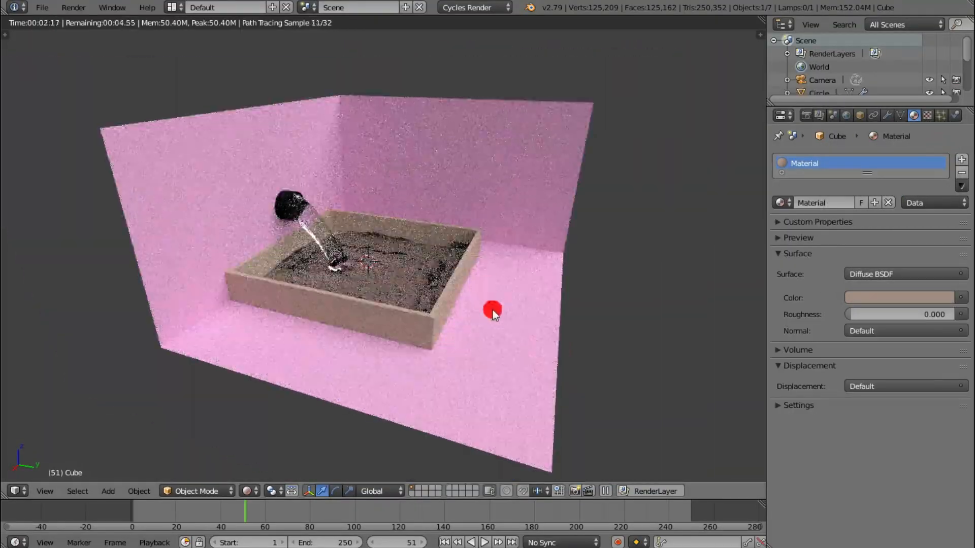
Step: Set the box's diffuse color to a warm orange-brown, like wood
left_click(891, 288)
left_click(891, 166)
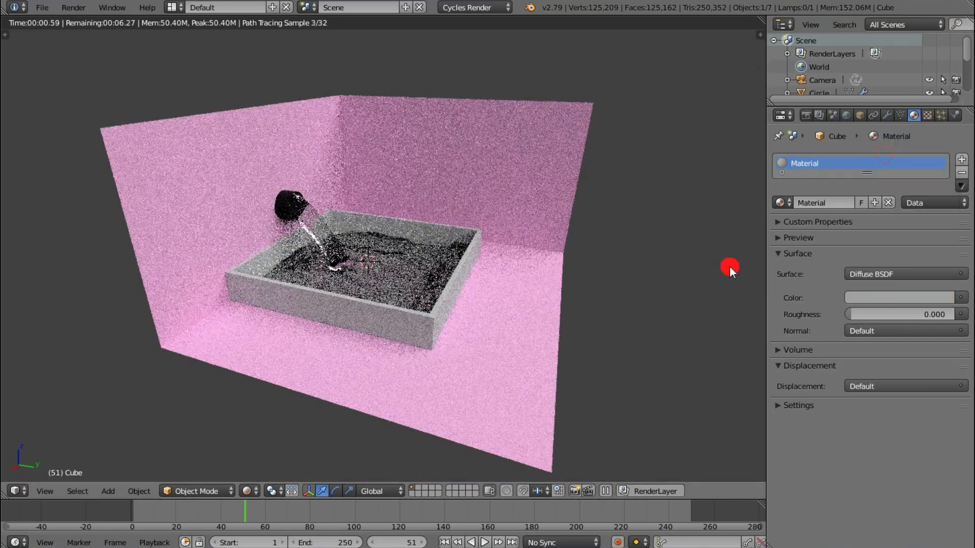
left_click(933, 293)
left_click(912, 170)
left_click(888, 180)
left_click(870, 181)
Step: Switch to Solid shading, select the camera beside the box and look through it
mouse_move(488, 295)
middle_mouse_down()
mouse_move(400, 374)
mouse_move(363, 369)
mouse_move(470, 391)
middle_mouse_up()
left_click(247, 491)
left_click(261, 447)
mouse_move(352, 398)
middle_mouse_down()
mouse_move(466, 341)
mouse_move(296, 335)
mouse_move(397, 337)
middle_mouse_up()
scroll(431, 218, "up", 7)
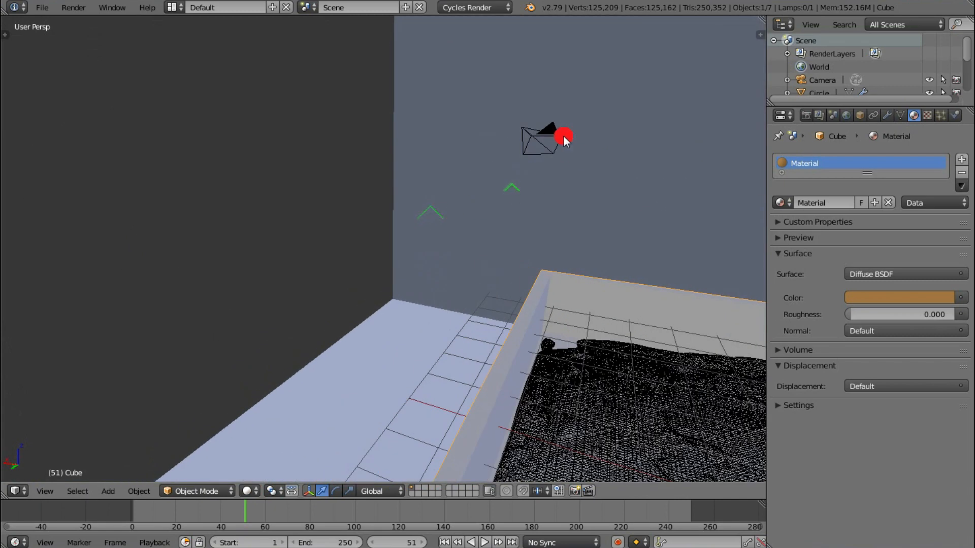
right_click(547, 132)
scroll(528, 153, "down", 7)
middle_click_drag(356, 233, 419, 258)
key("KP_0")
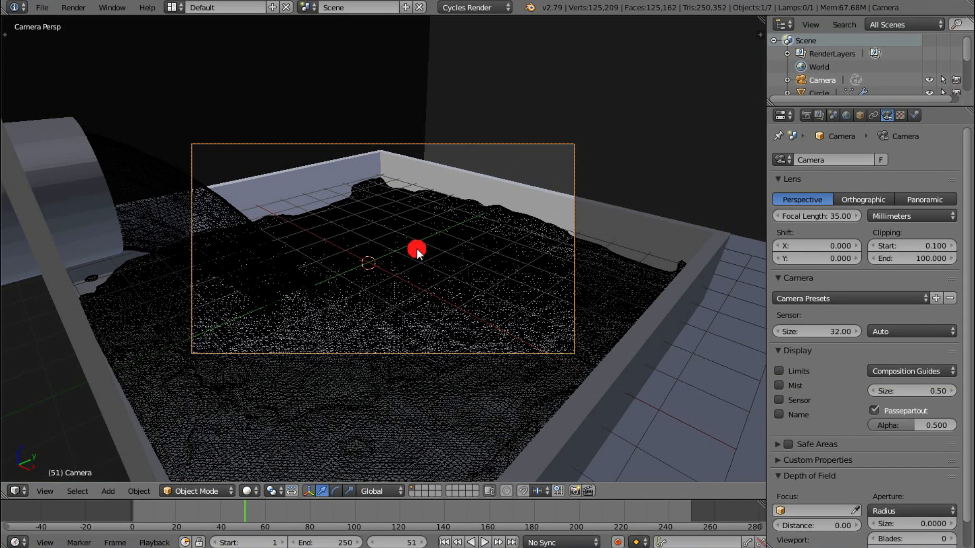
Step: Fly the camera backward and sideways to bring the pipe, the stream and most of the box into frame
key("shift+f")
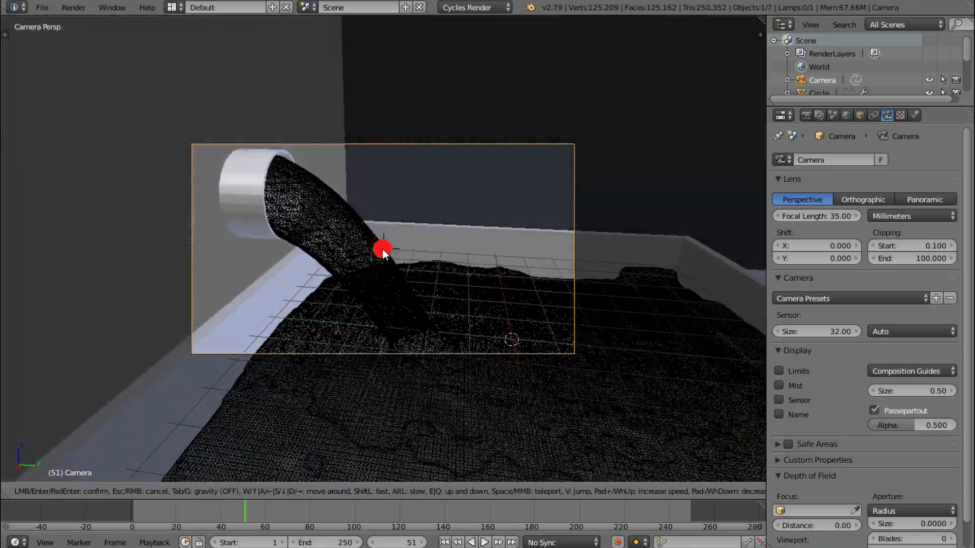
key("s")
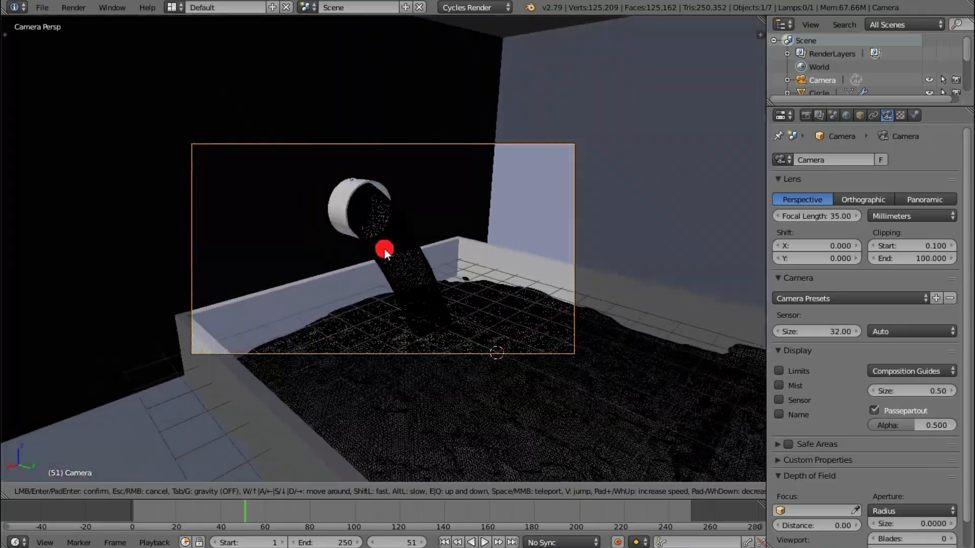
key("a")
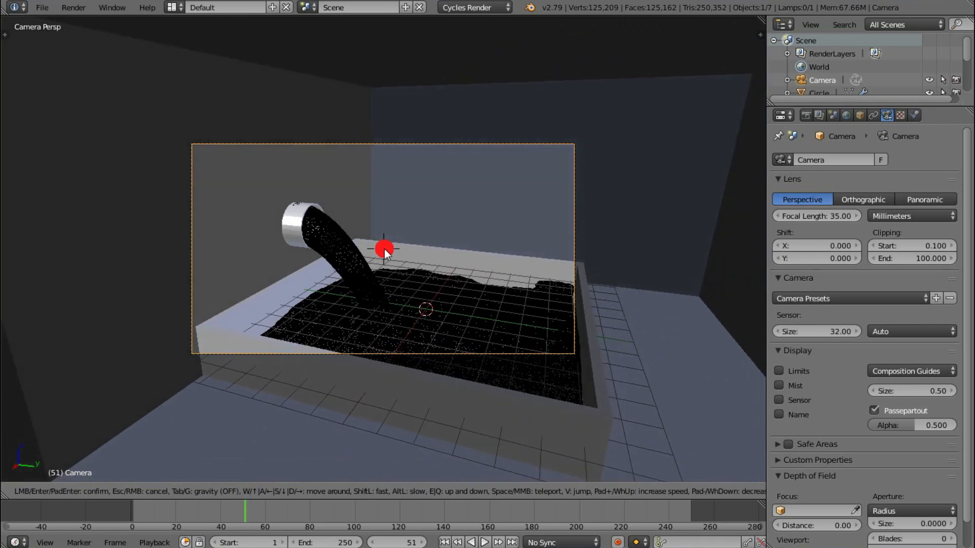
left_click(382, 249)
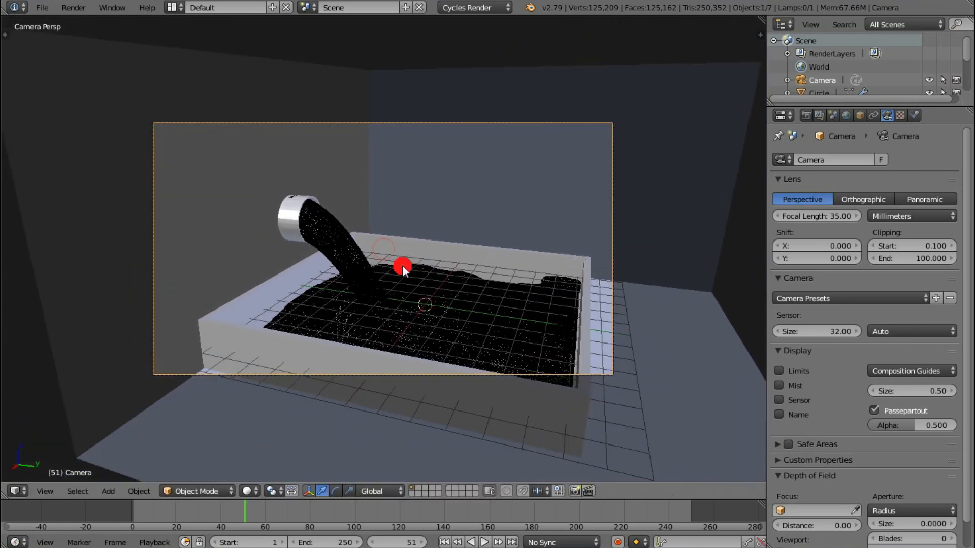
Step: Fly the camera farther back and lower to reframe the pipe and box, and preview the shot in Rendered shading
scroll(403, 268, "up", 2)
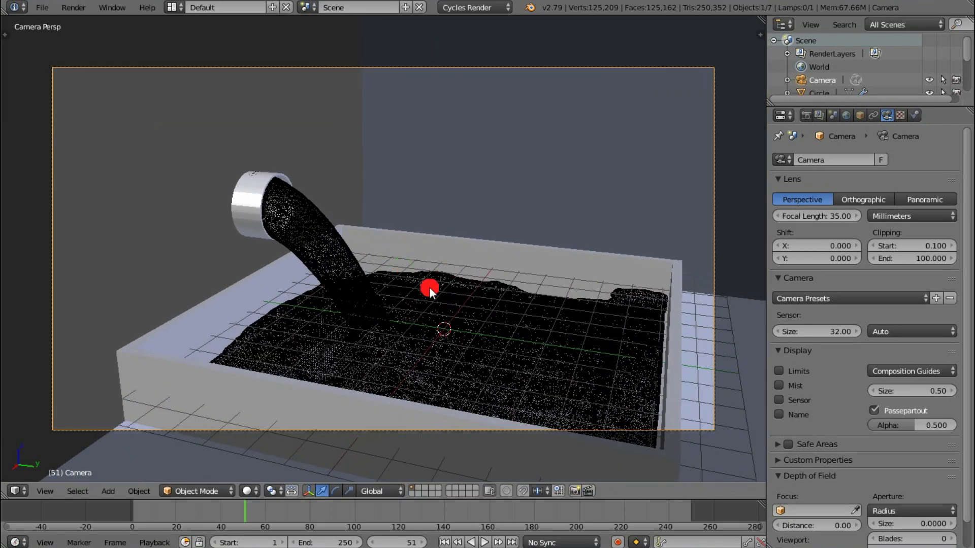
key("shift+f")
key("s")
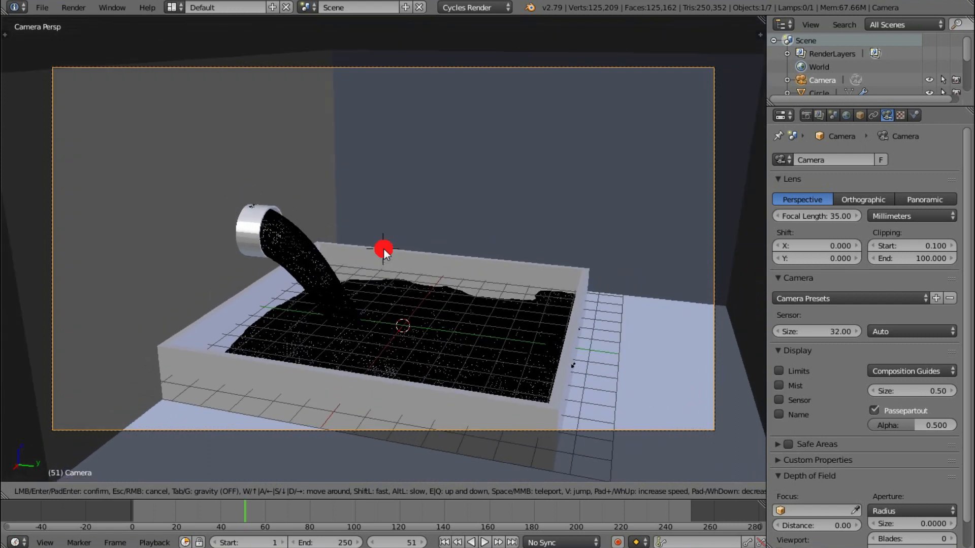
key("q")
key("w")
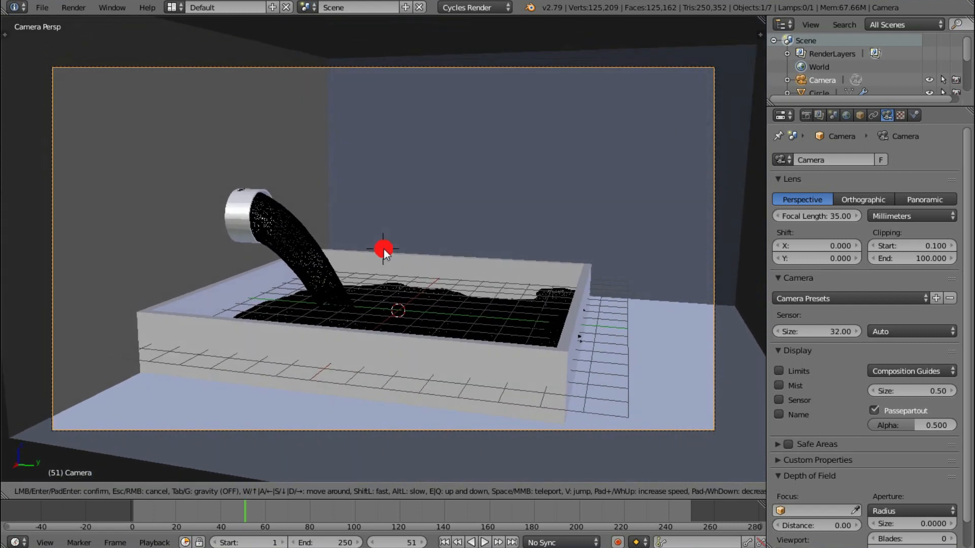
left_click(383, 248)
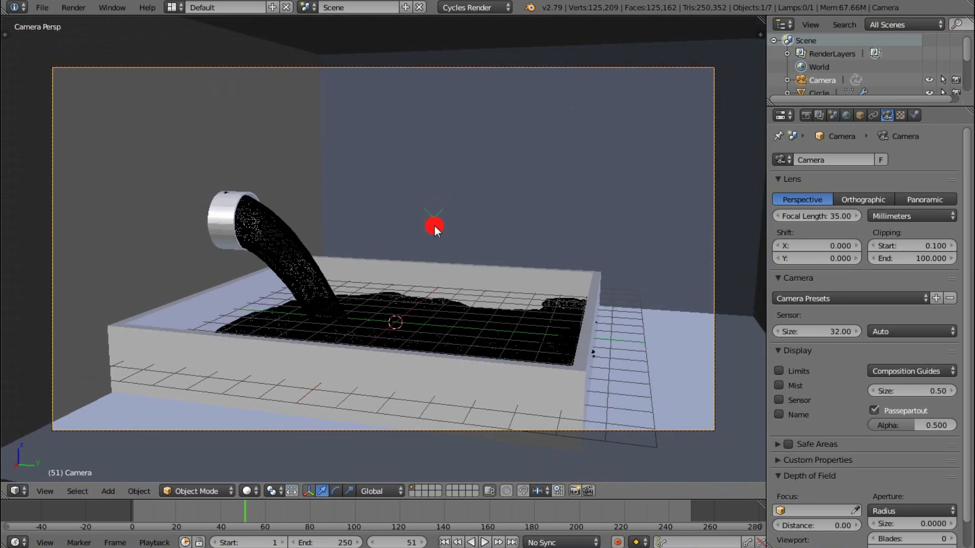
left_click(247, 491)
left_click(264, 402)
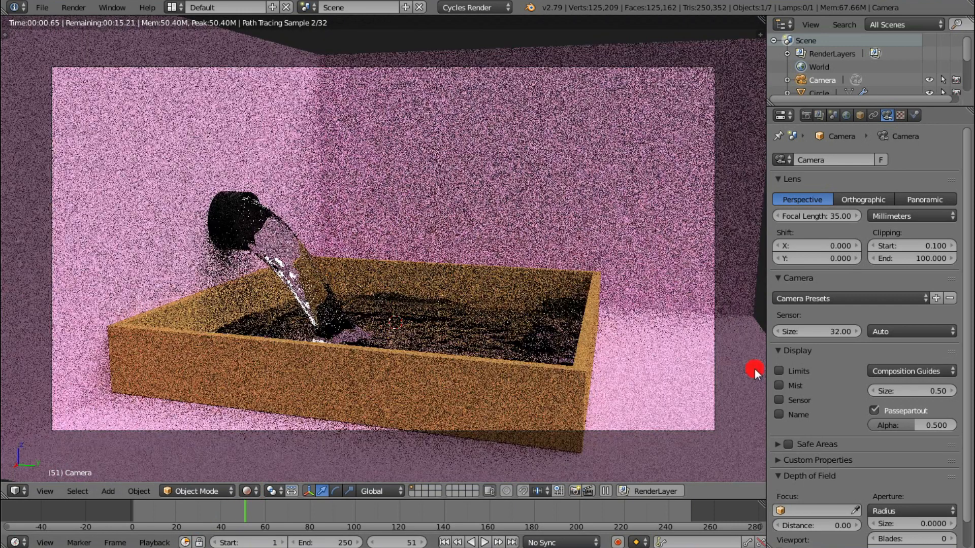